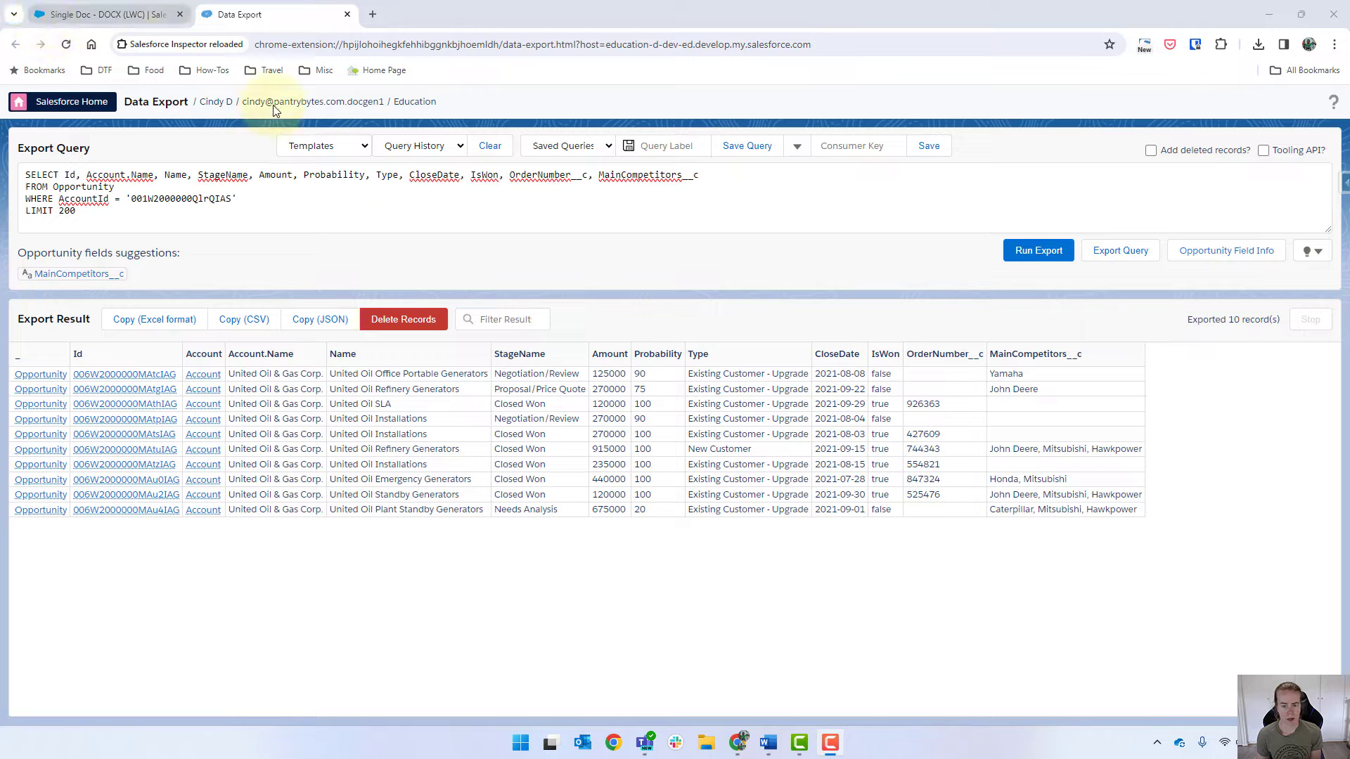
Step: Open the DRExtractDocGenExample DataRaptor and show its extract steps
{"action": "left_click", "coordinate": [87, 19]}
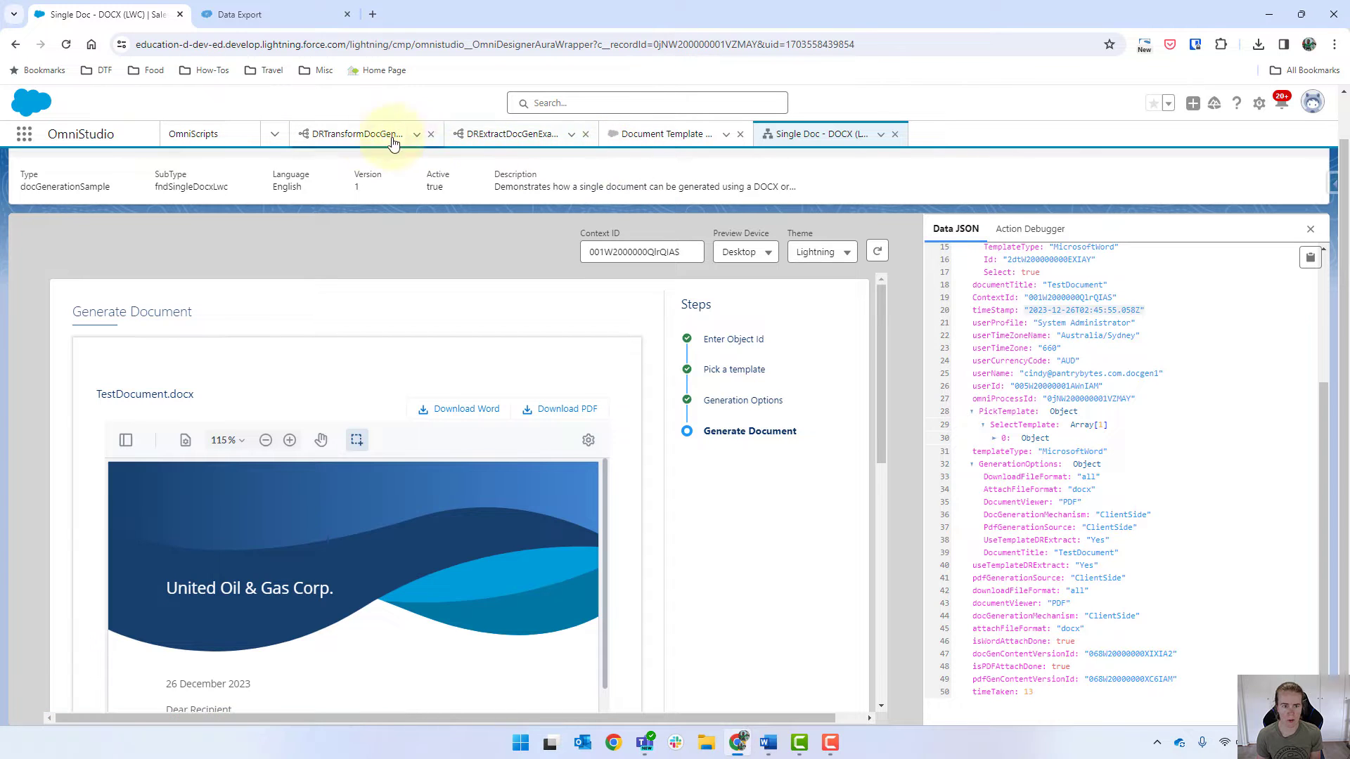
{"action": "left_click", "coordinate": [507, 140]}
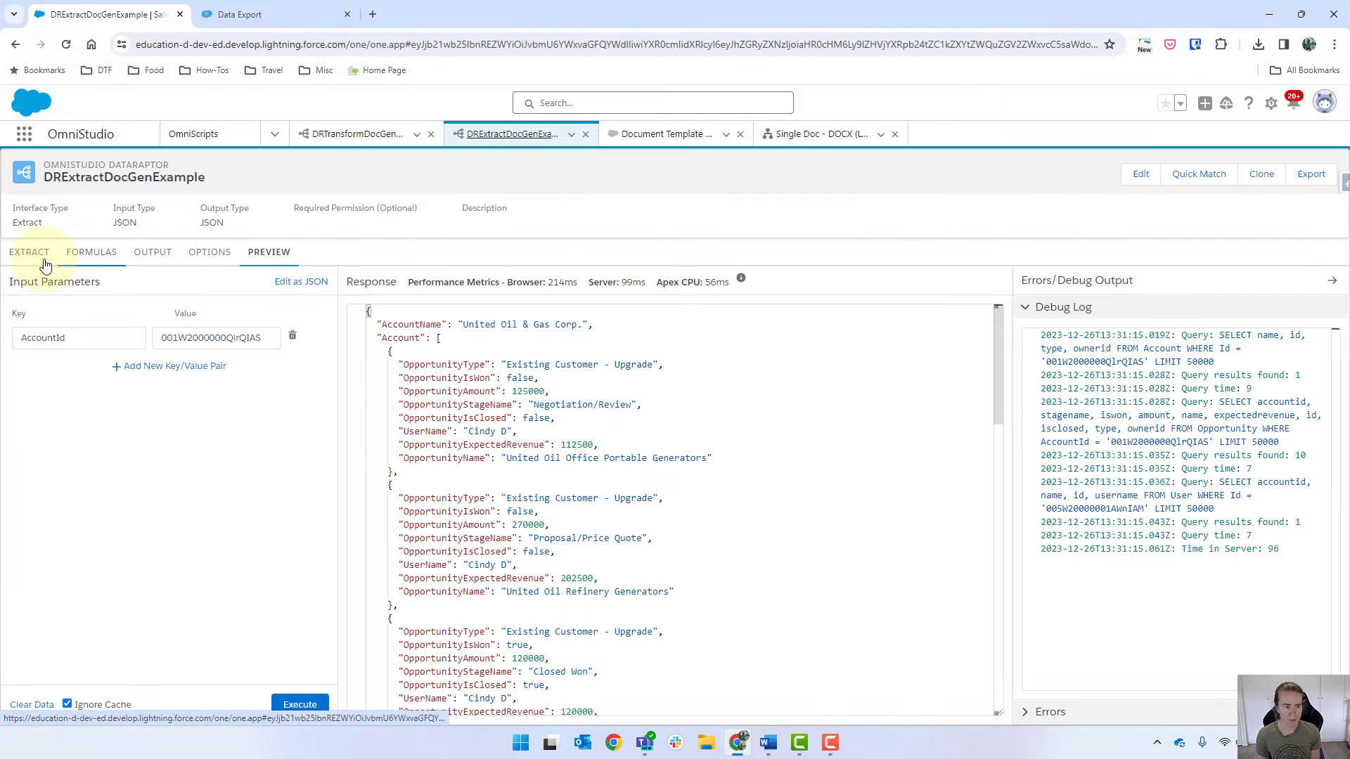
{"action": "left_click", "coordinate": [26, 257]}
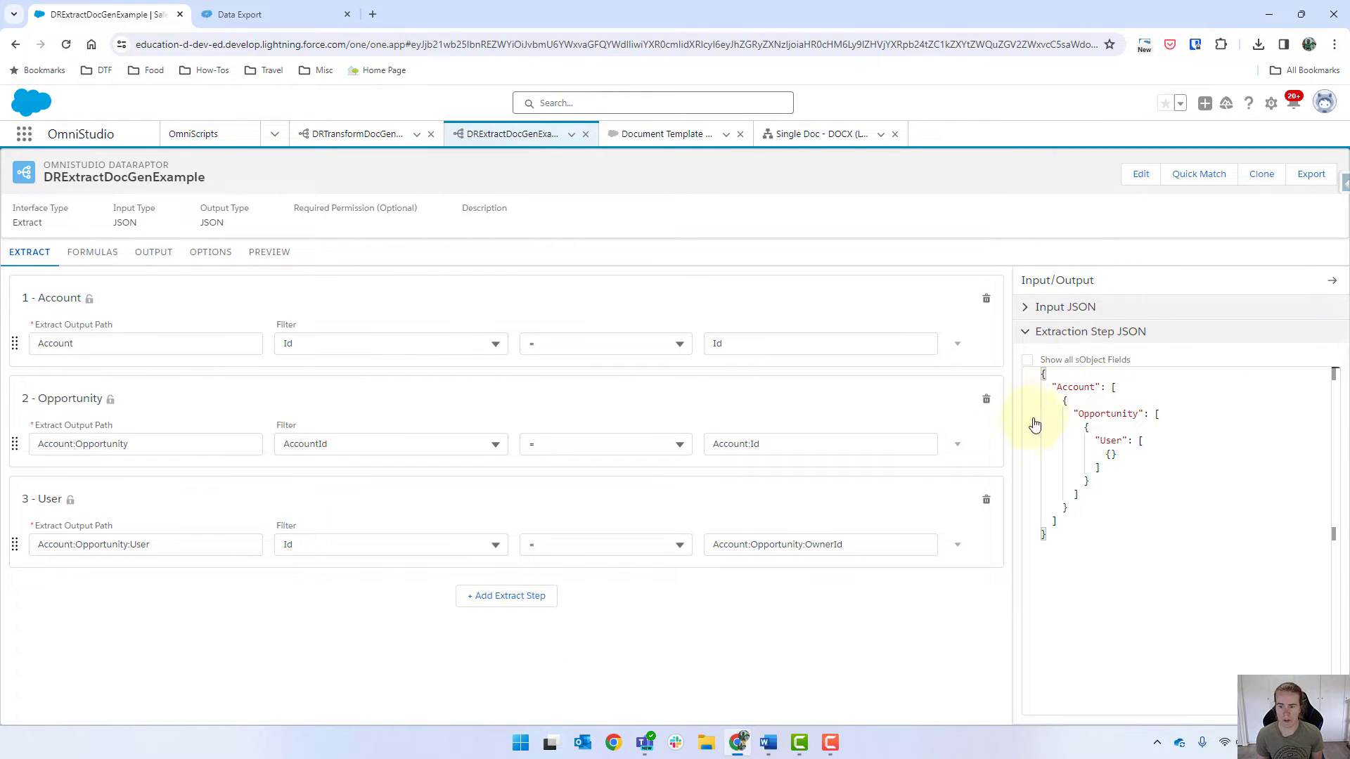
Step: Add an AND condition Probability >= 70 to the Opportunity step, then show the preview
{"action": "left_click", "coordinate": [960, 447]}
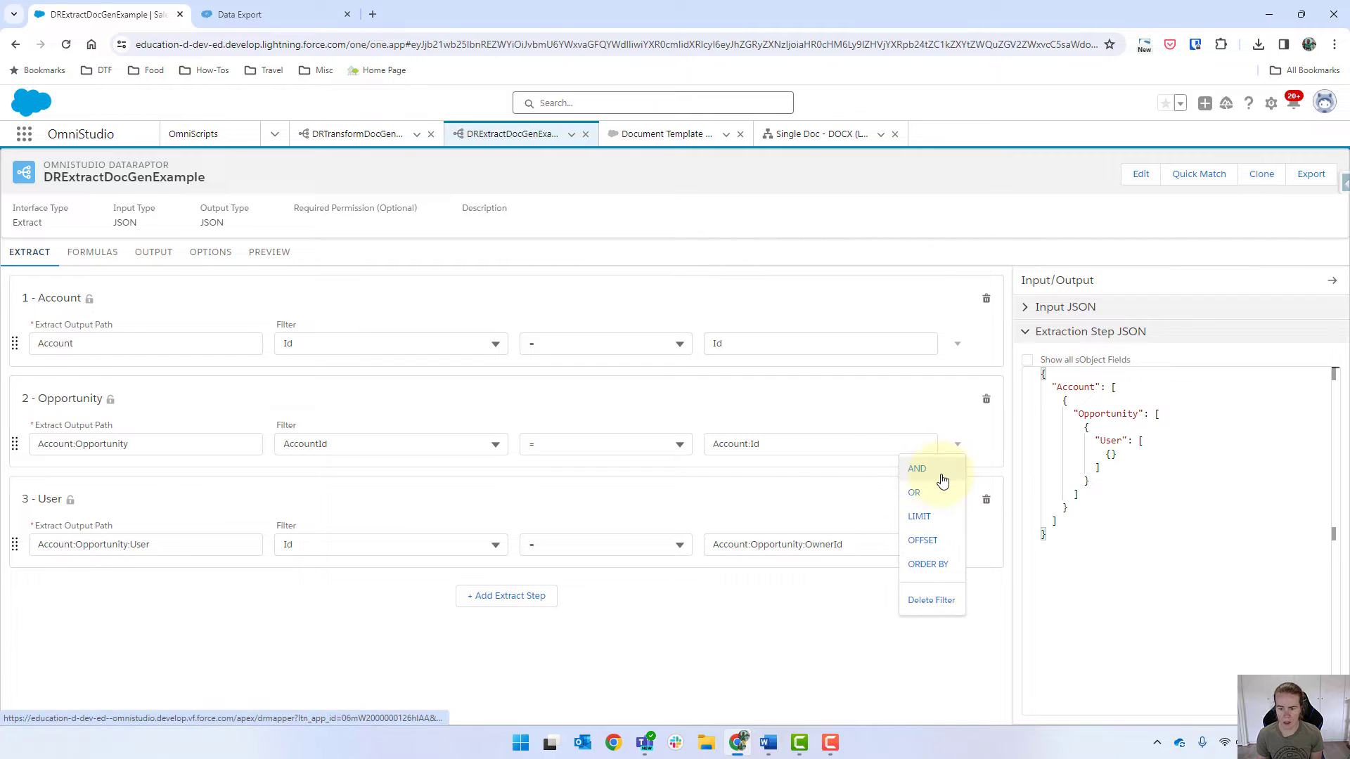
{"action": "left_click", "coordinate": [933, 474]}
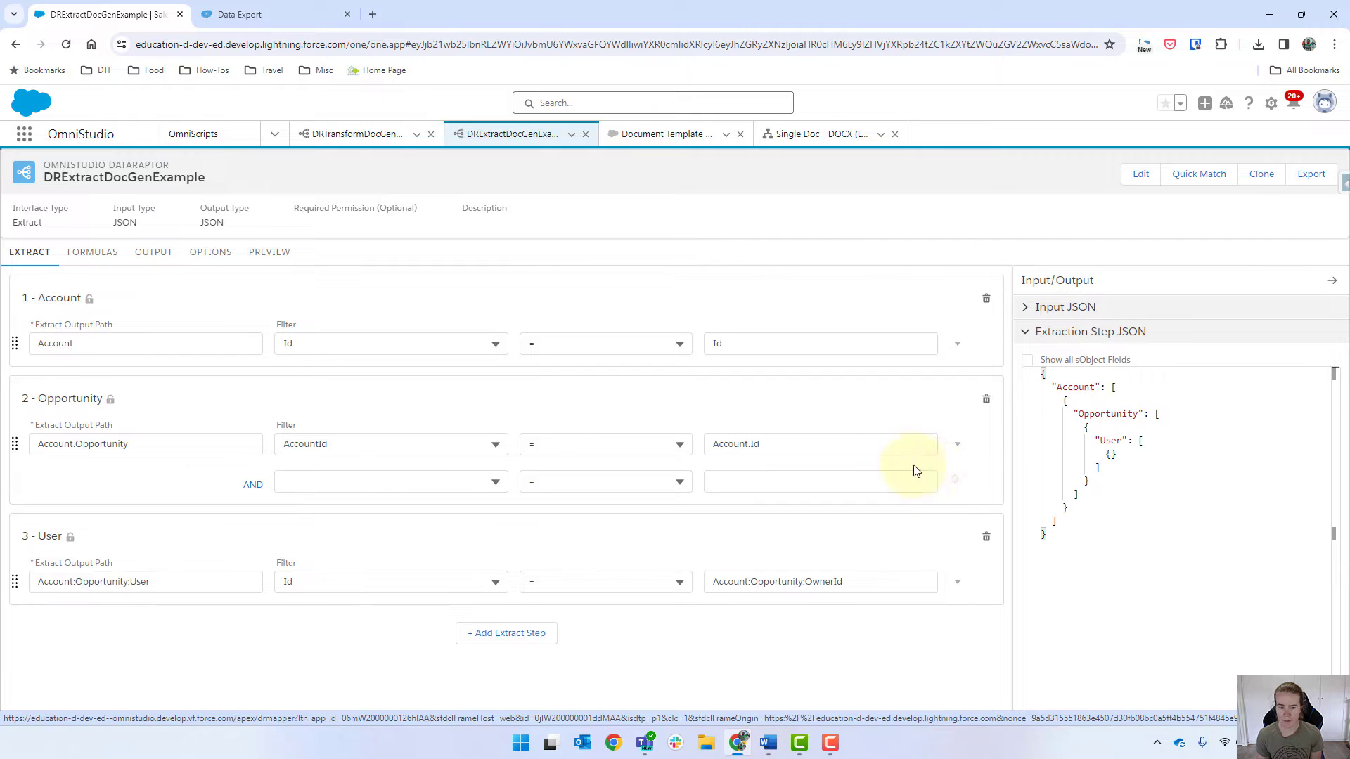
{"action": "left_click", "coordinate": [402, 483]}
{"action": "type", "text": "prob"}
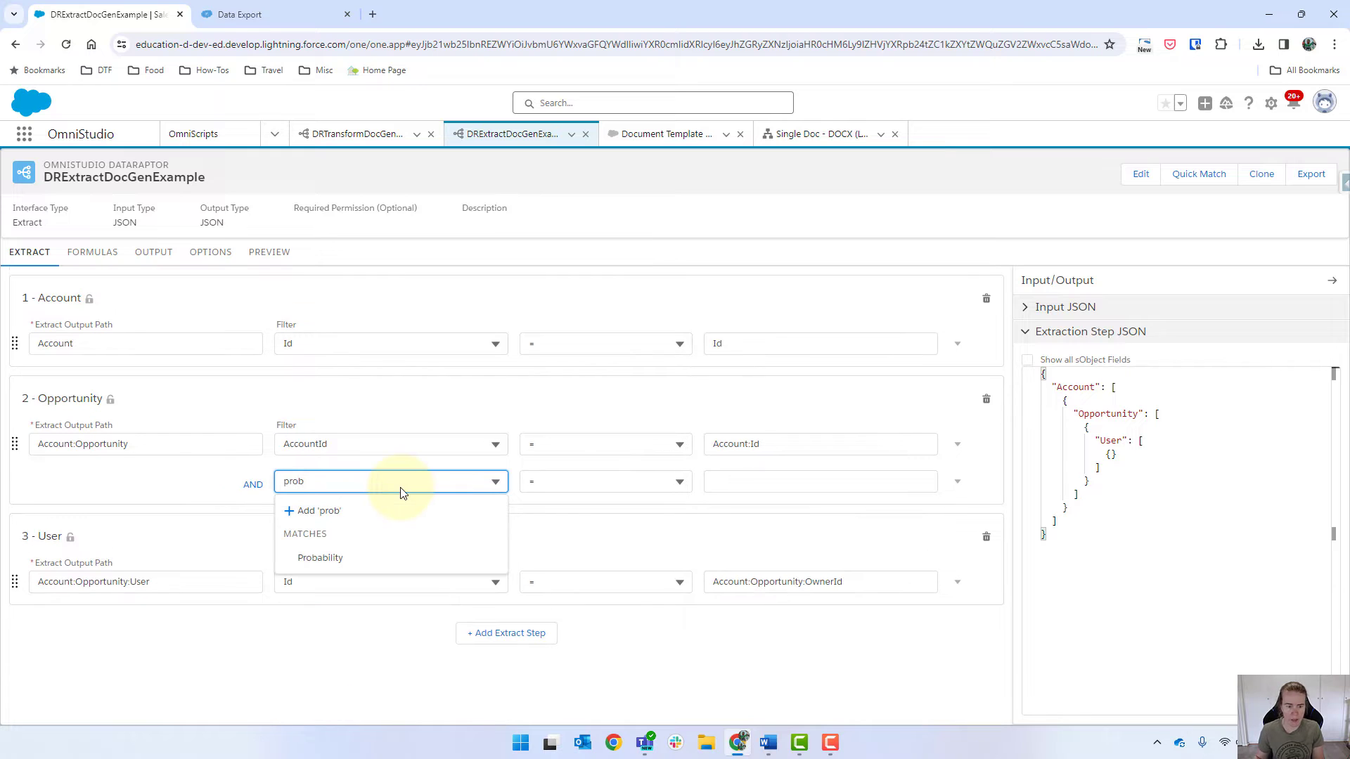
{"action": "left_click", "coordinate": [354, 554]}
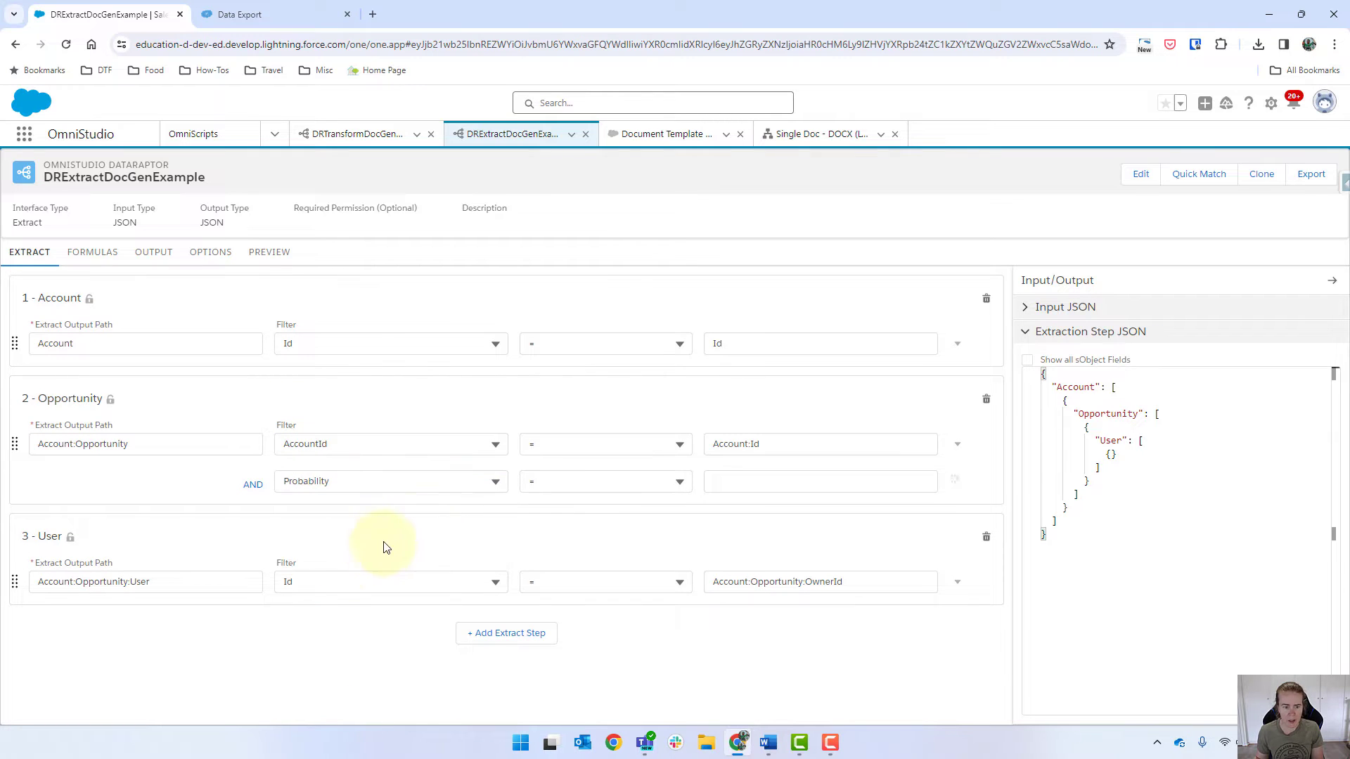
{"action": "left_click", "coordinate": [563, 481]}
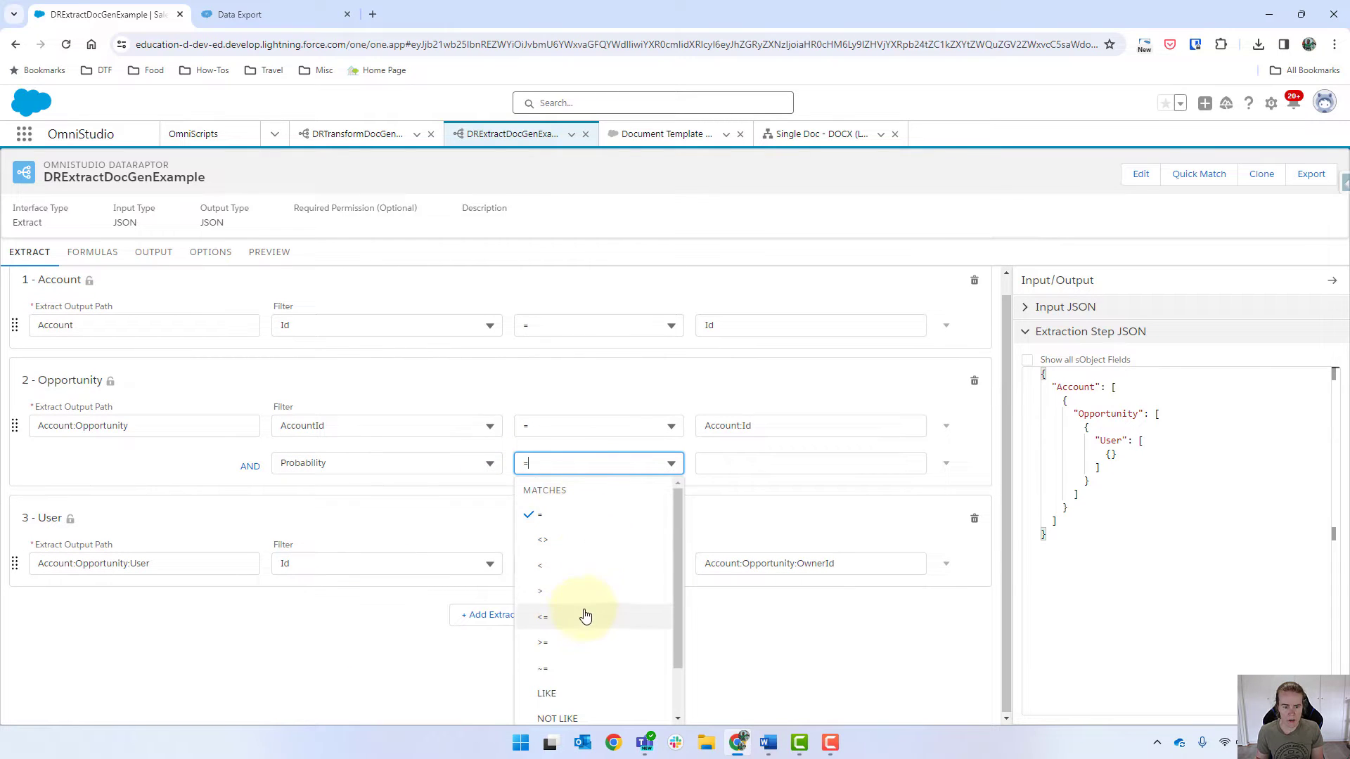
{"action": "left_click", "coordinate": [578, 640]}
{"action": "left_click", "coordinate": [759, 482]}
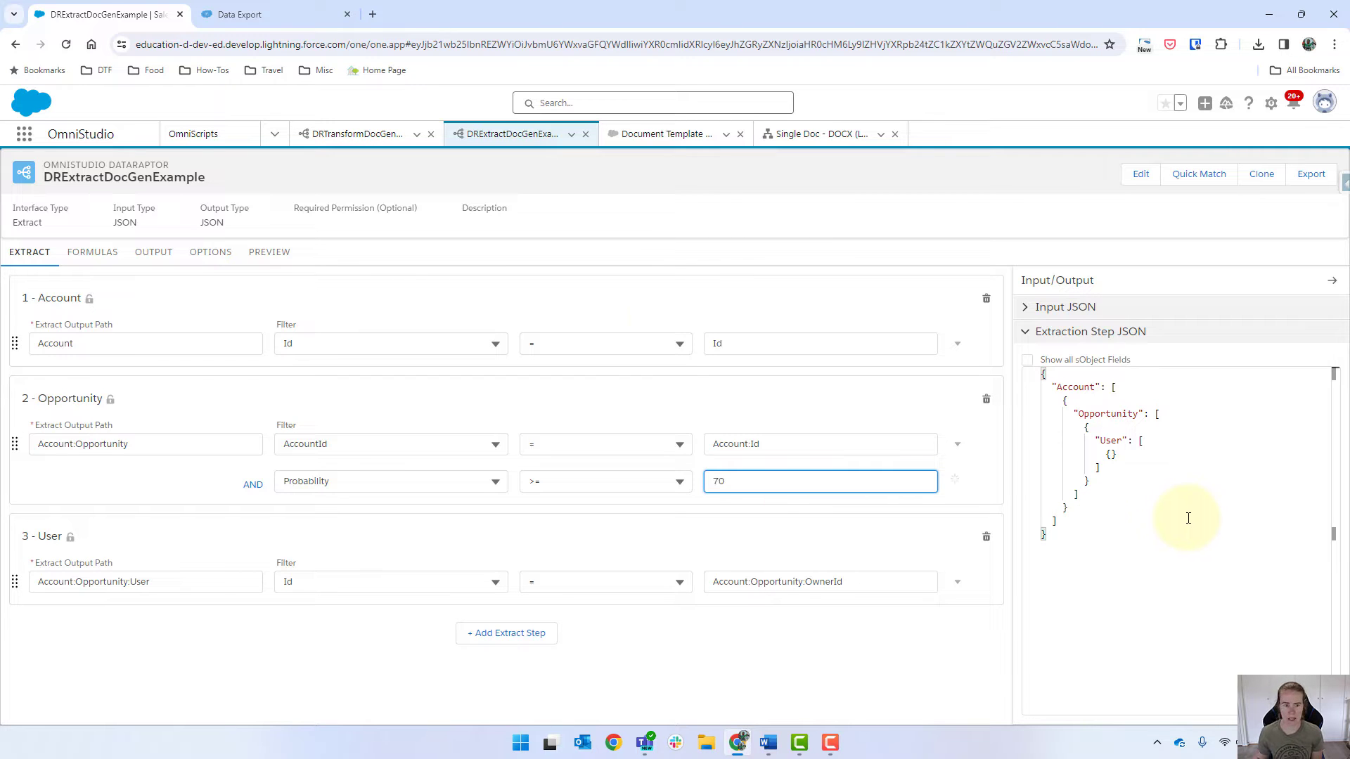
{"action": "left_click", "coordinate": [267, 252]}
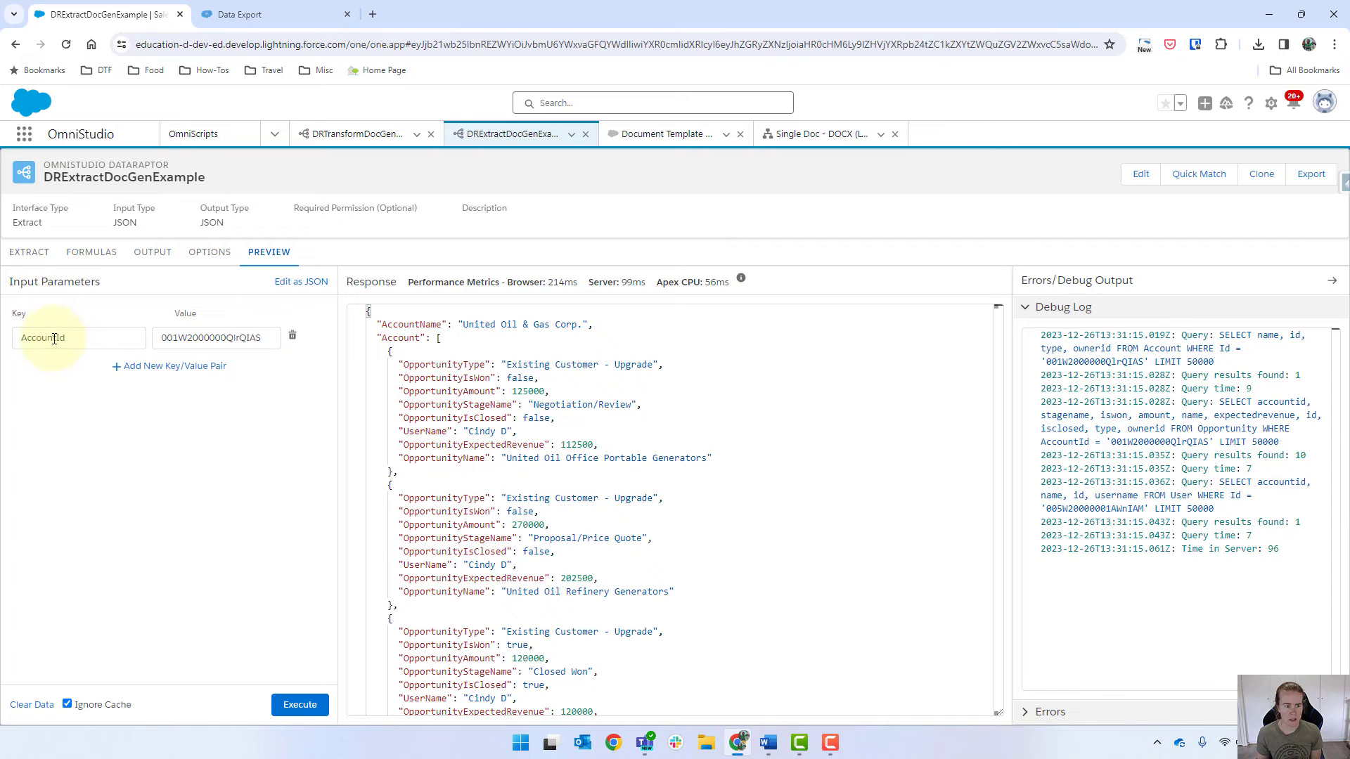
Step: Change the preview input key from AccountId to Id and execute
{"action": "left_click_drag", "start_coordinate": [56, 338], "coordinate": [3, 350]}
{"action": "key", "text": "BackSpace"}
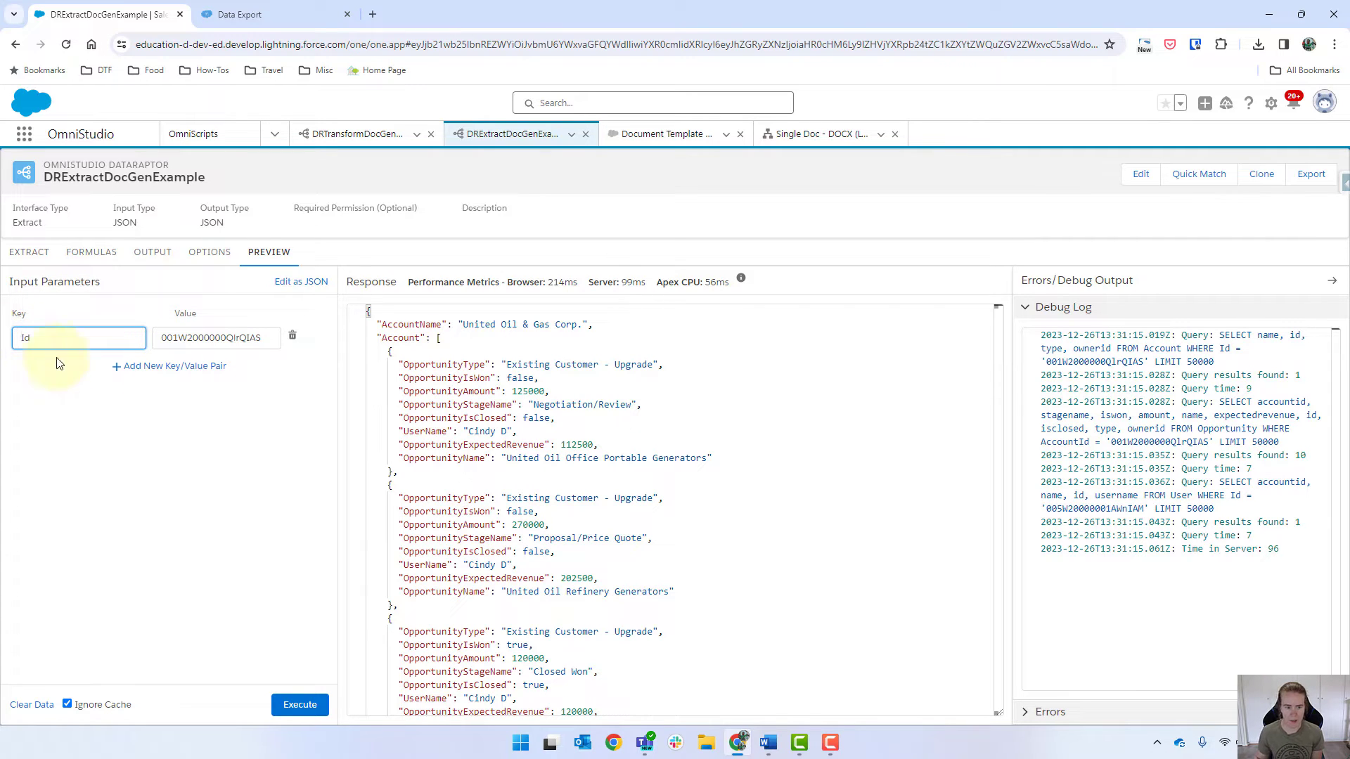
{"action": "left_click", "coordinate": [299, 703]}
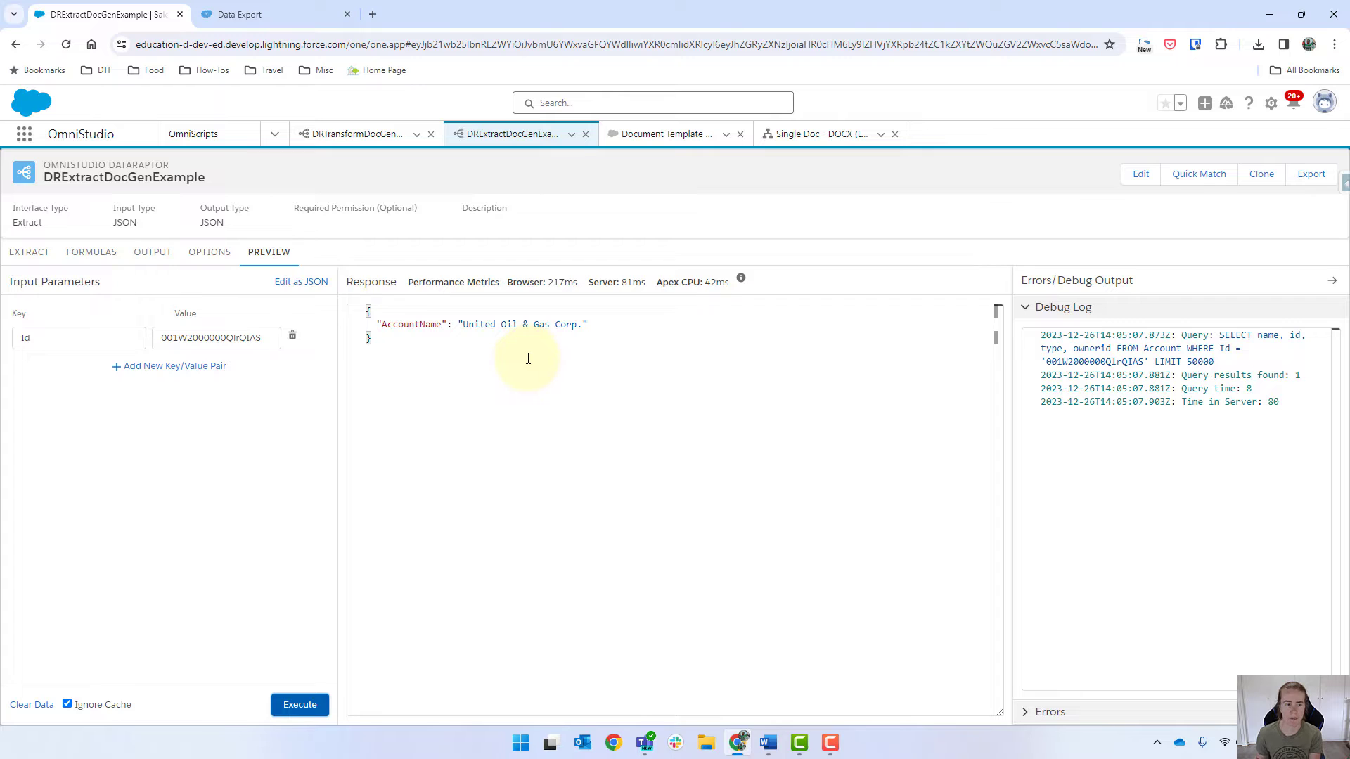
Step: Wrap the Probability threshold in single quotes as '70' on the extract step
{"action": "left_click", "coordinate": [32, 260]}
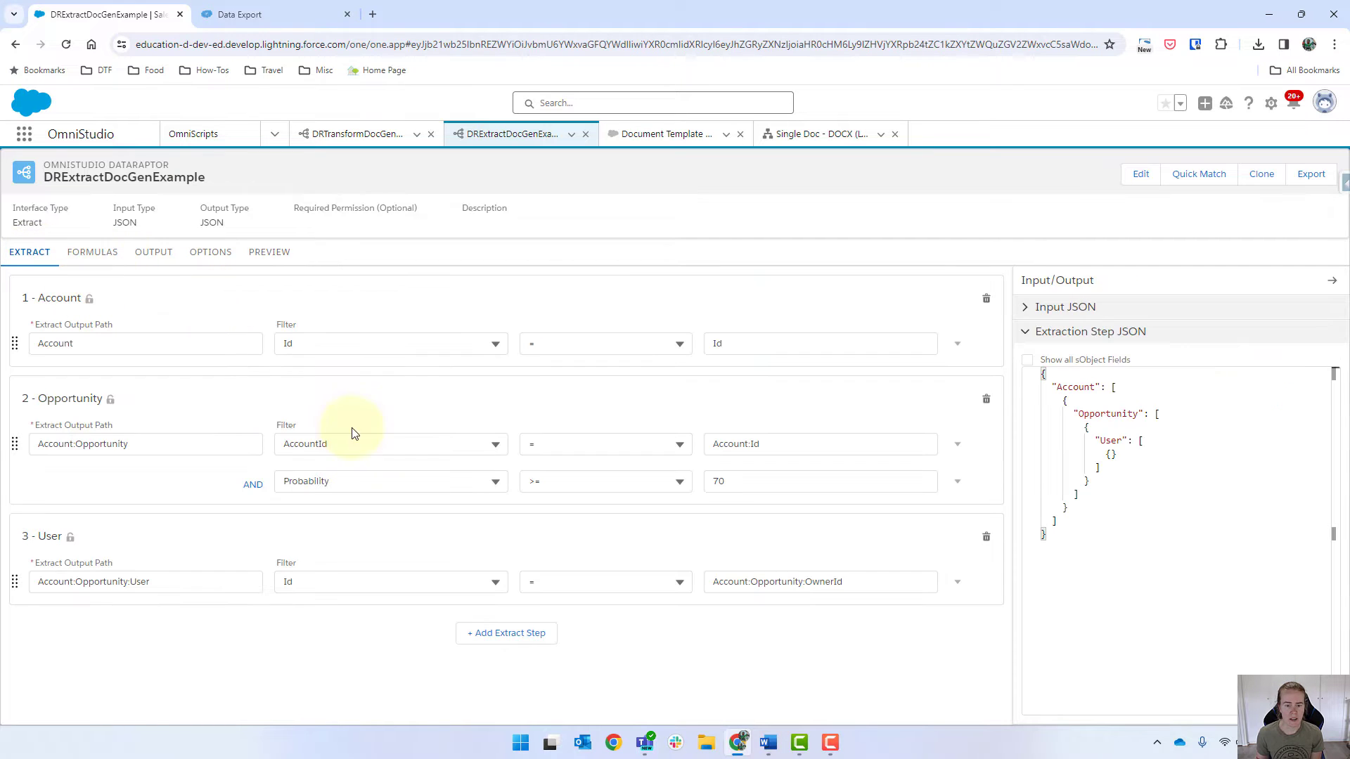
{"action": "left_click", "coordinate": [753, 480]}
{"action": "type", "text": "'"}
{"action": "key", "text": "Home"}
{"action": "type", "text": "'"}
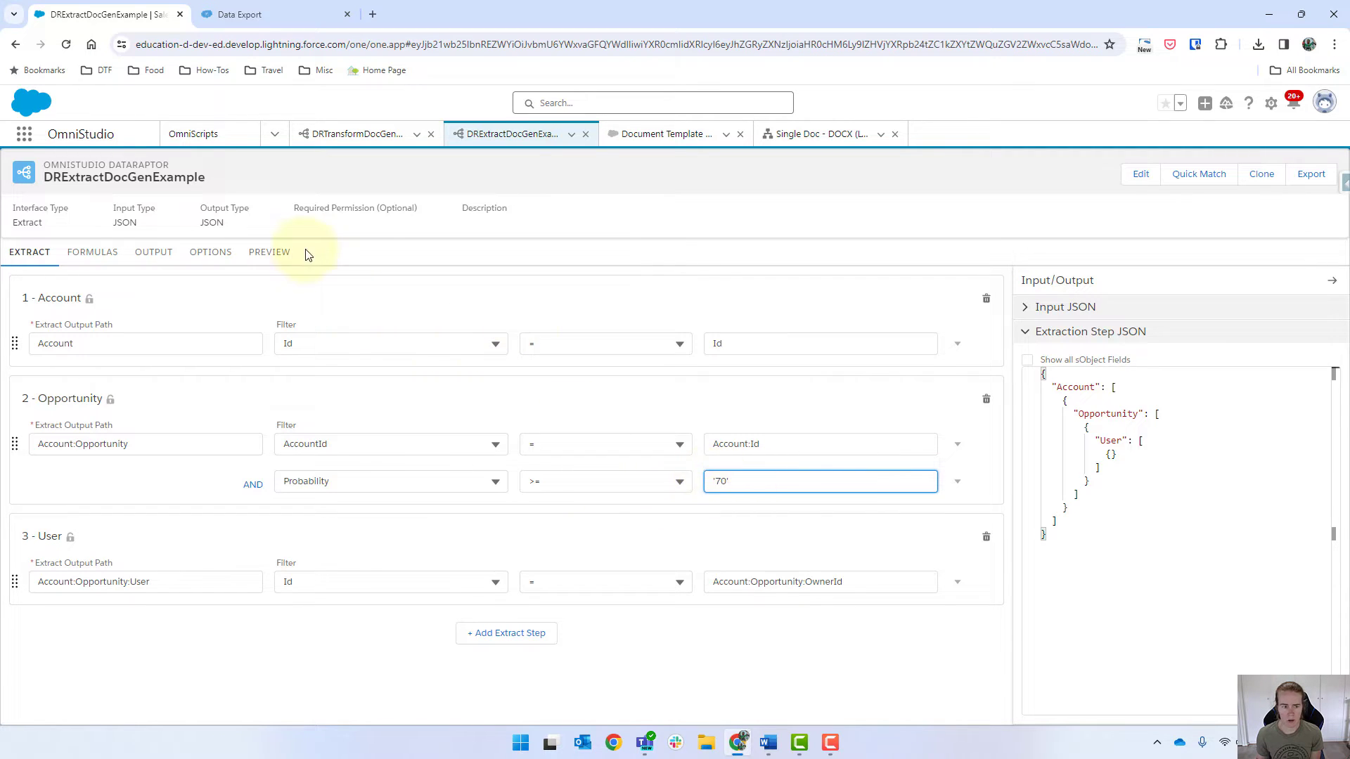
Step: Rerun the preview and review the filtered opportunities for United Oil & Gas Corp
{"action": "left_click", "coordinate": [270, 252]}
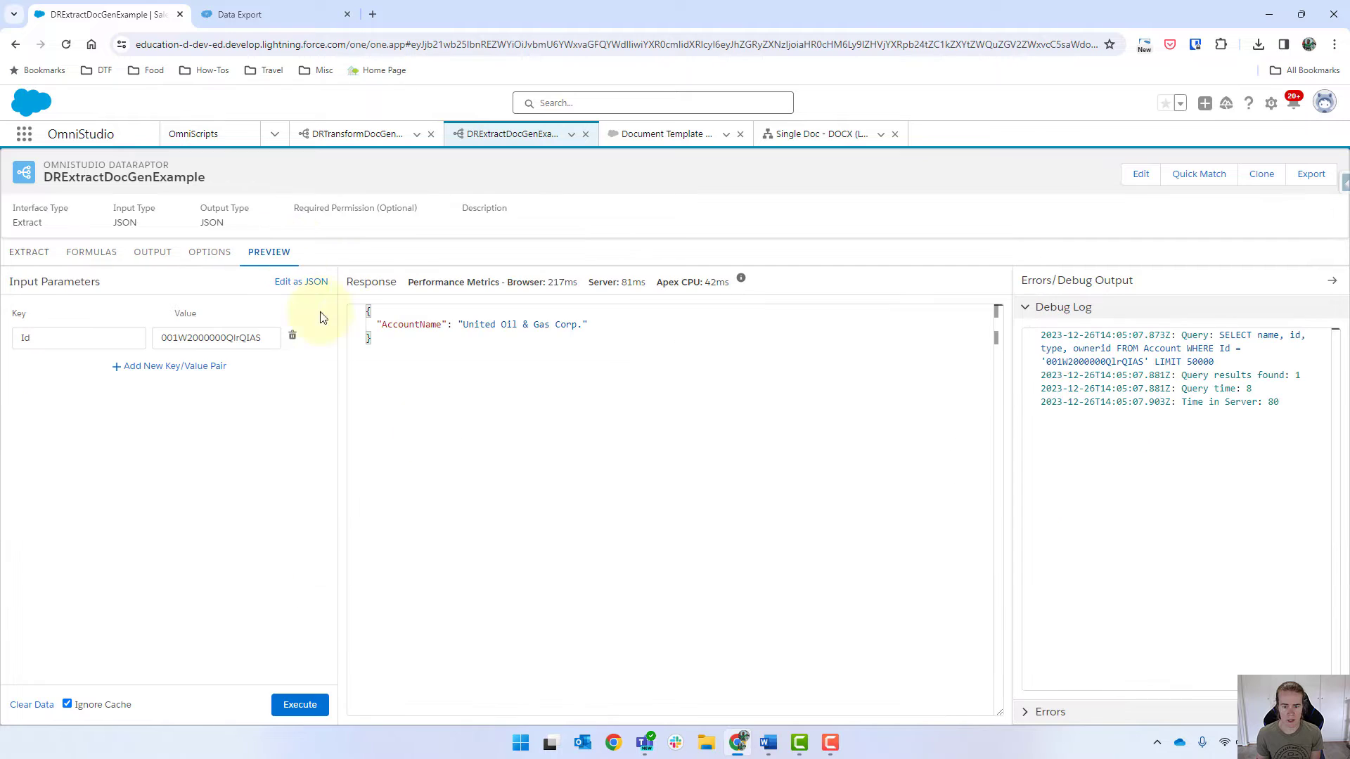
{"action": "left_click", "coordinate": [298, 705]}
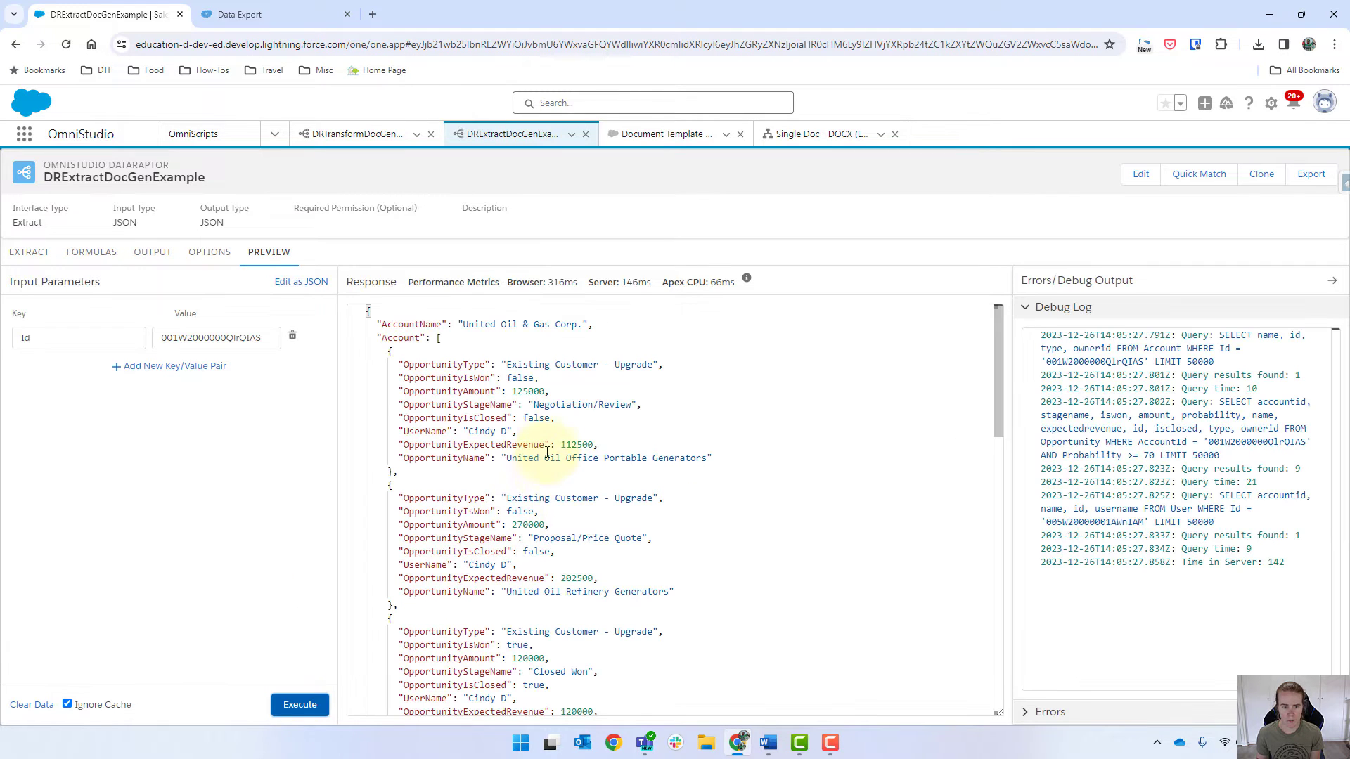
{"action": "scroll", "coordinate": [531, 402], "scroll_direction": "down", "scroll_amount": 7}
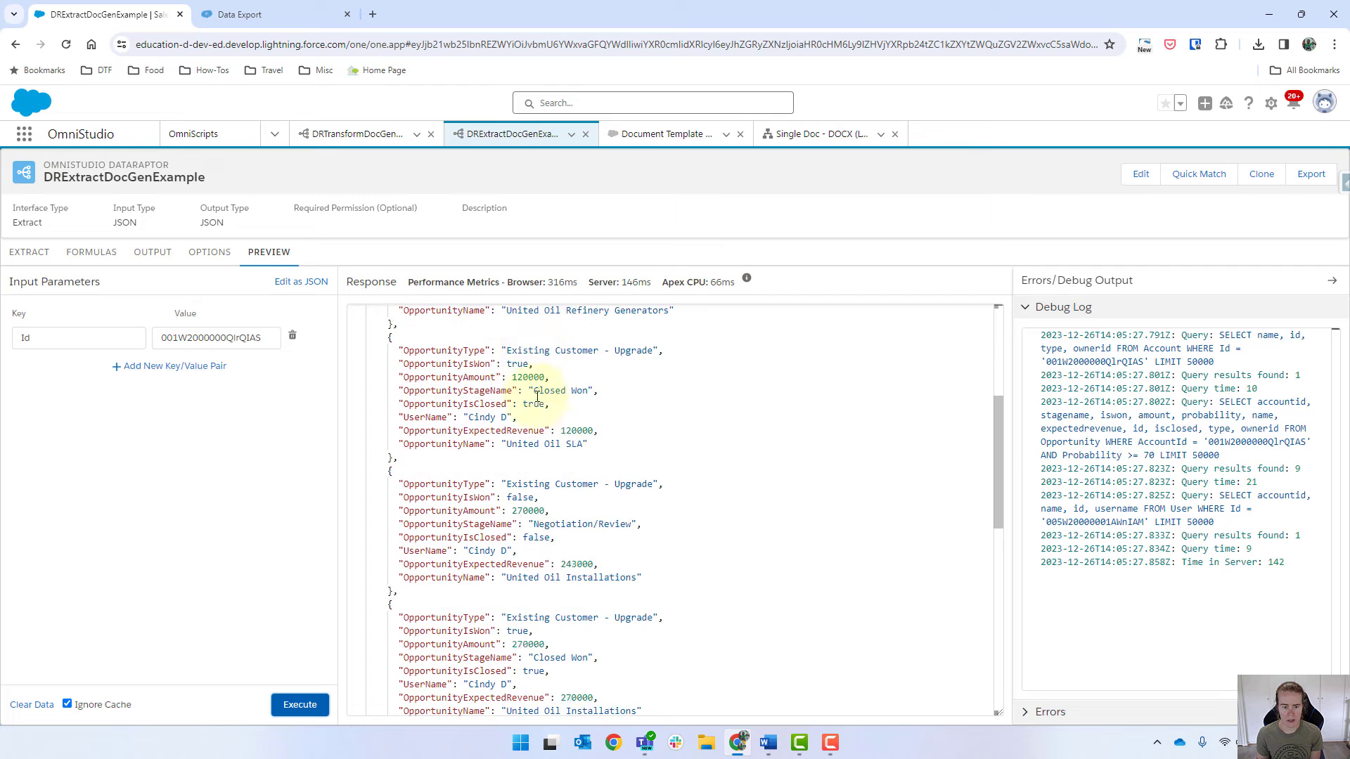
{"action": "scroll", "coordinate": [542, 412], "scroll_direction": "down", "scroll_amount": 5}
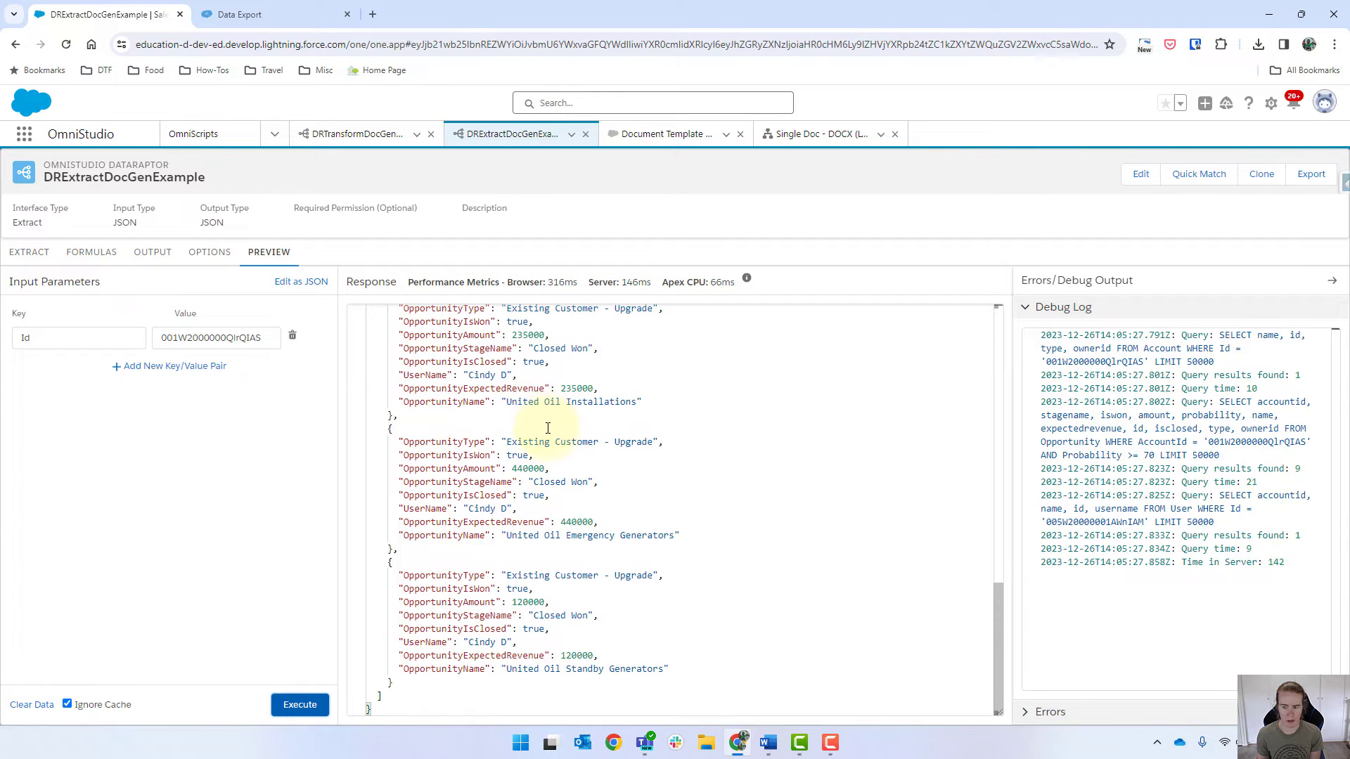
{"action": "scroll", "coordinate": [549, 432], "scroll_direction": "up", "scroll_amount": 12}
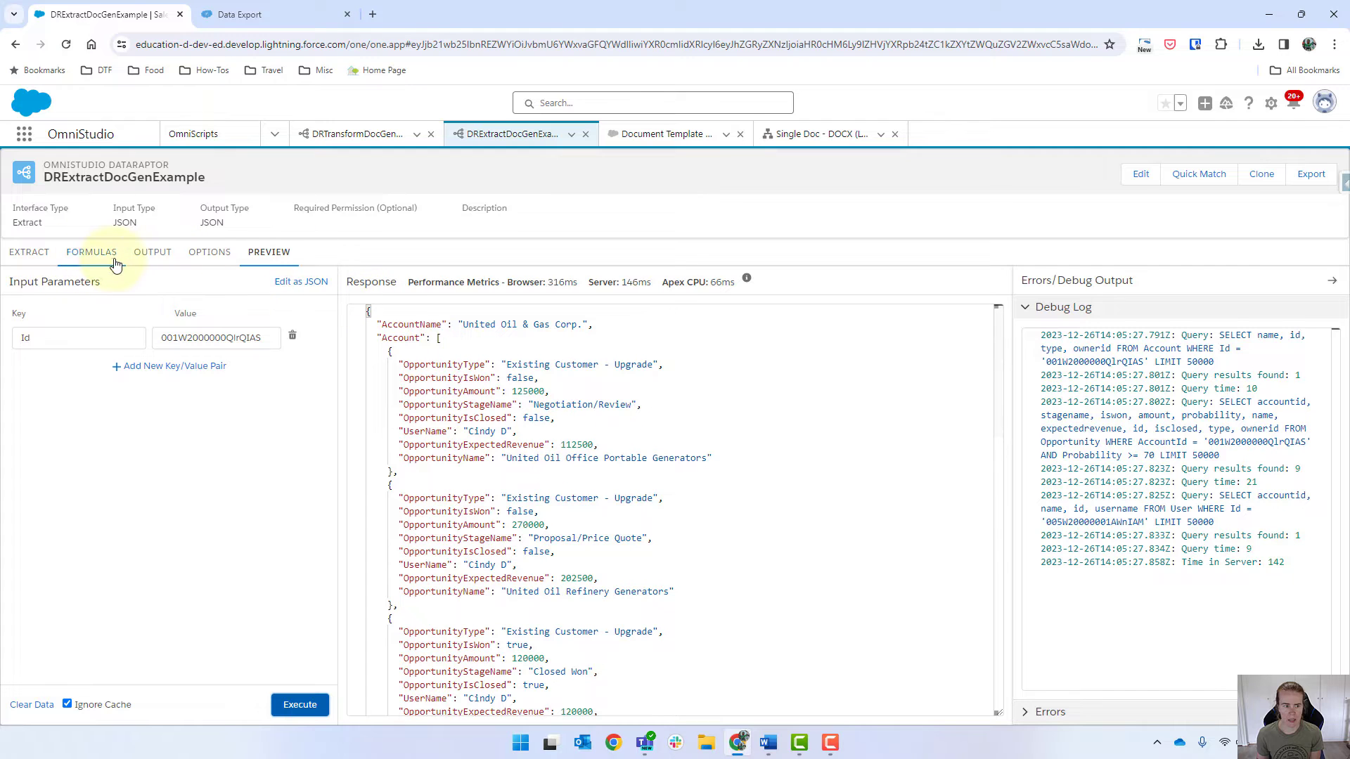
Step: Return to the Data Export results to compare the opportunities' Probability values
{"action": "left_click", "coordinate": [275, 16]}
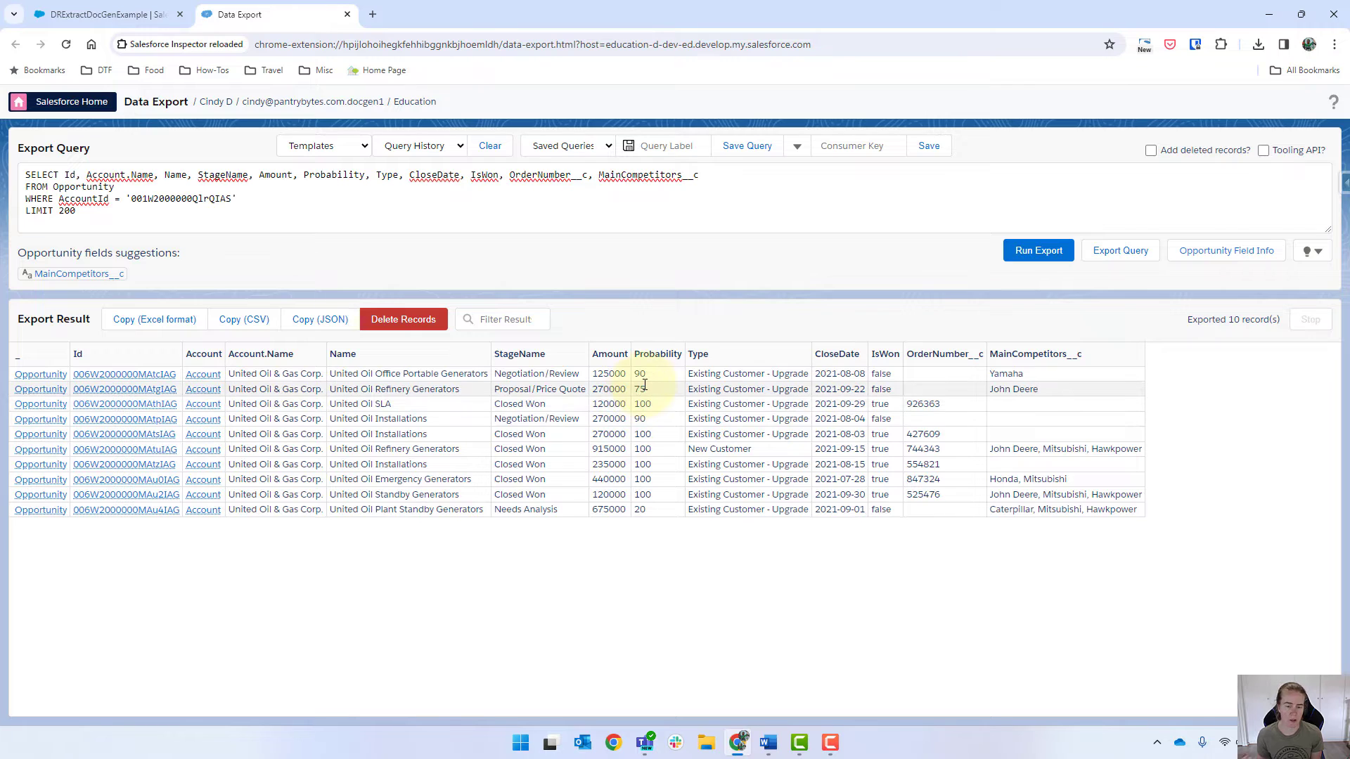
Step: Change the Opportunity Probability filter to <= '30'
{"action": "left_click", "coordinate": [99, 14]}
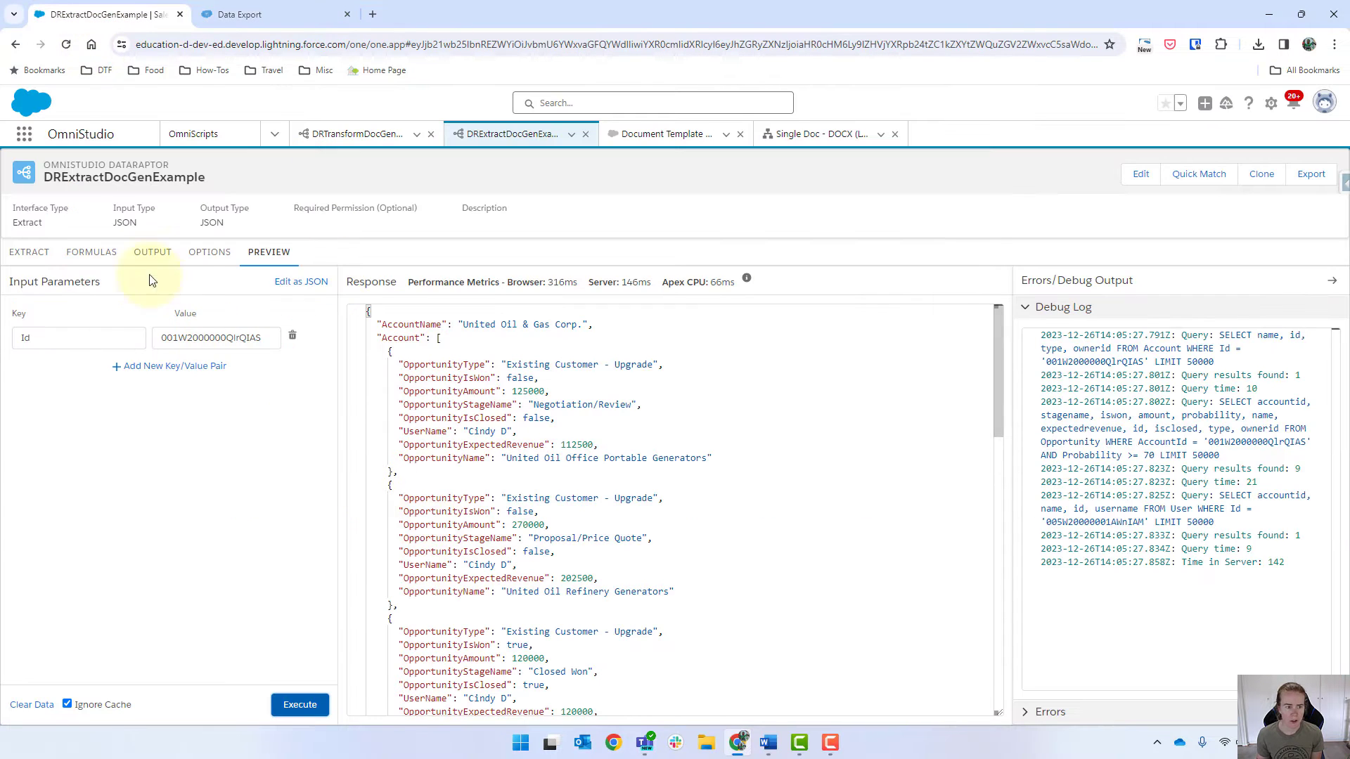
{"action": "left_click", "coordinate": [22, 257]}
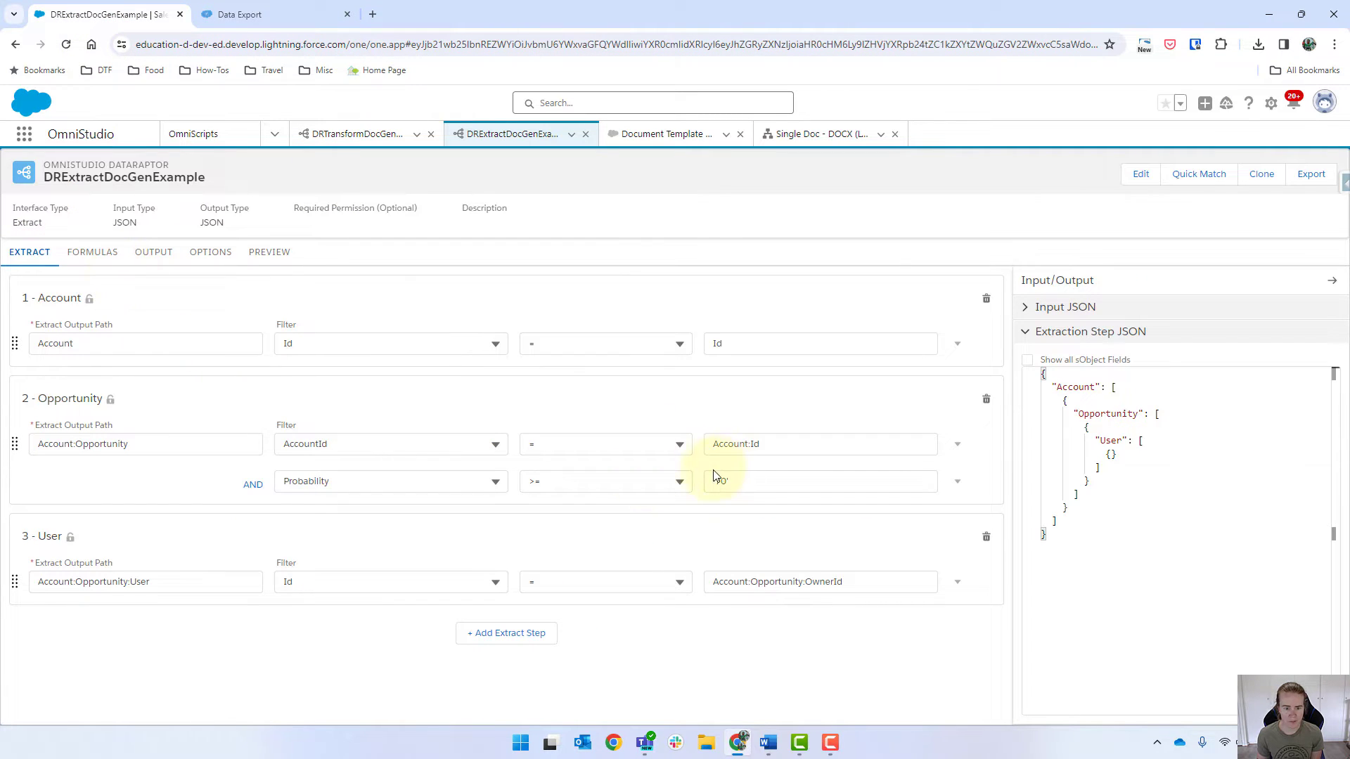
{"action": "left_click", "coordinate": [653, 483]}
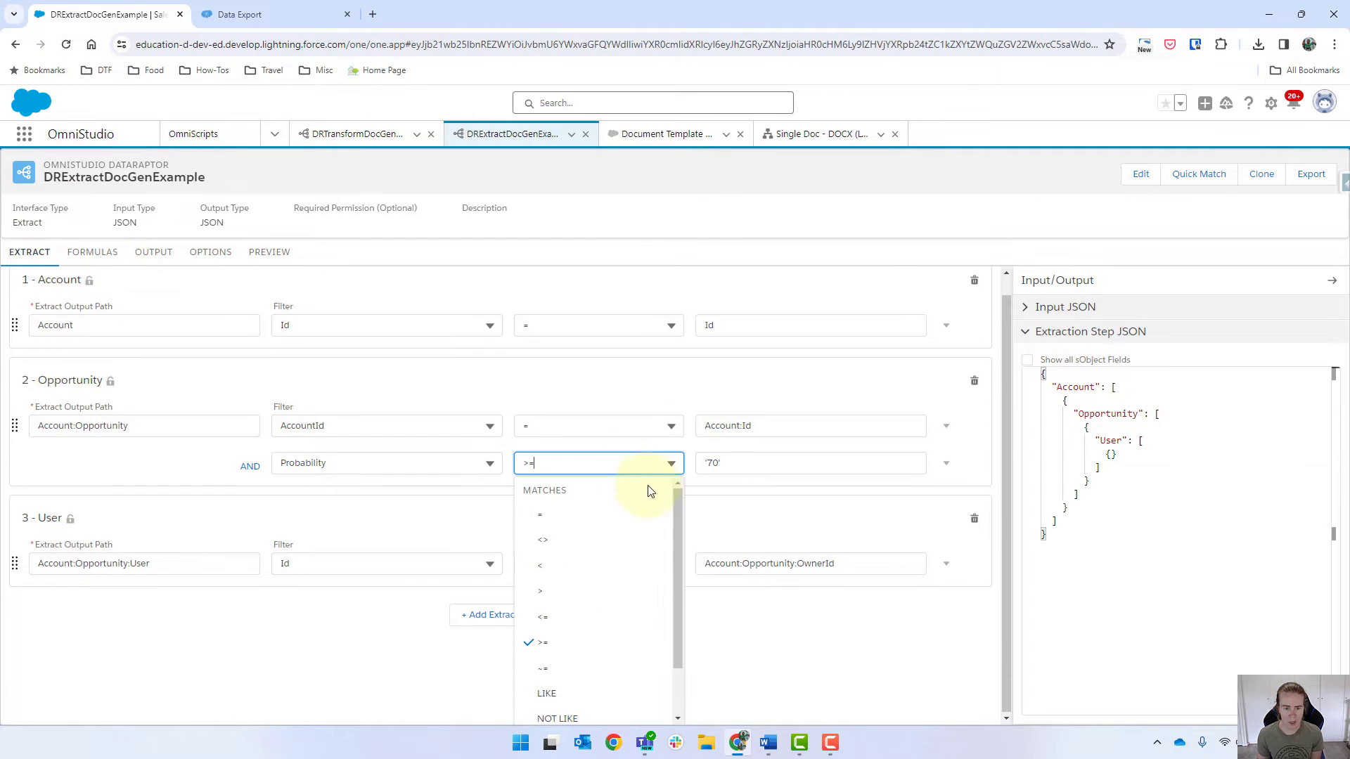
{"action": "left_click", "coordinate": [568, 627]}
{"action": "double_click", "coordinate": [723, 481]}
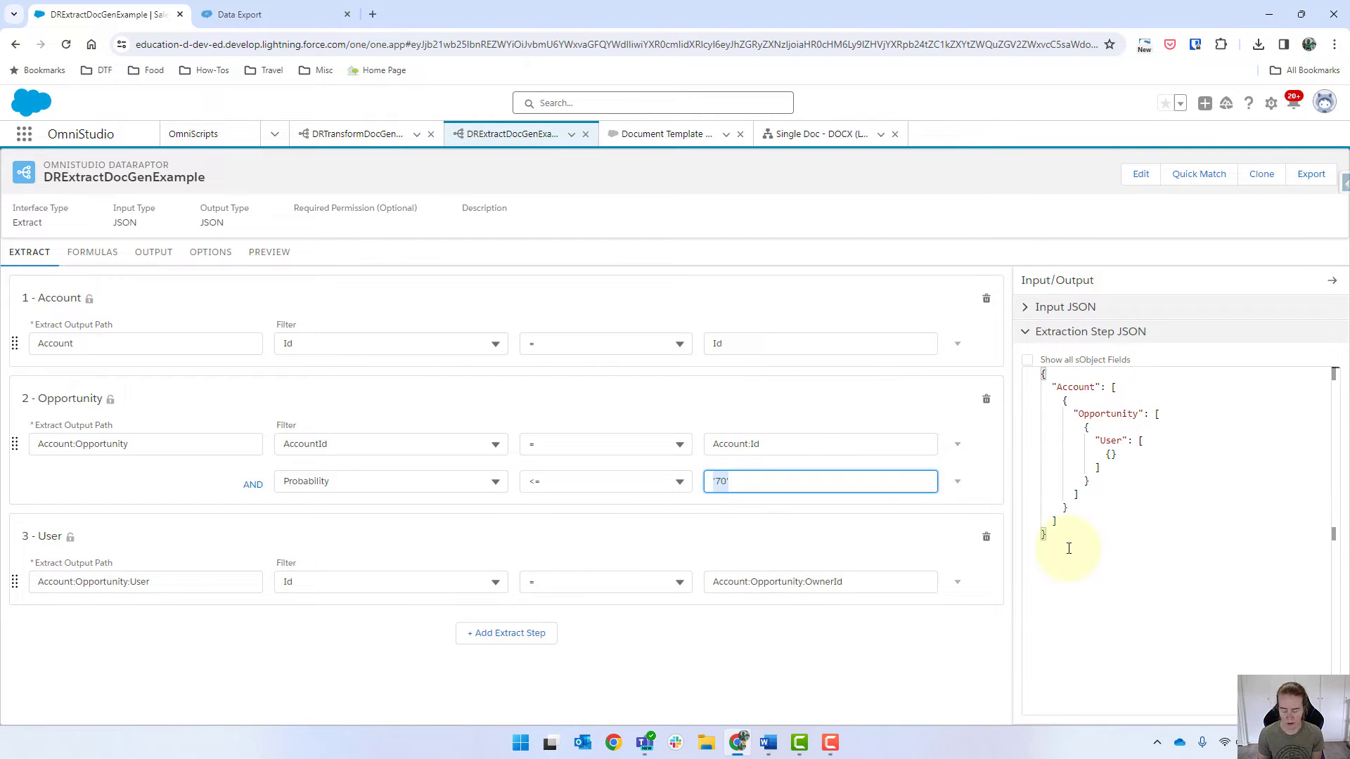
{"action": "key", "text": "Left"}
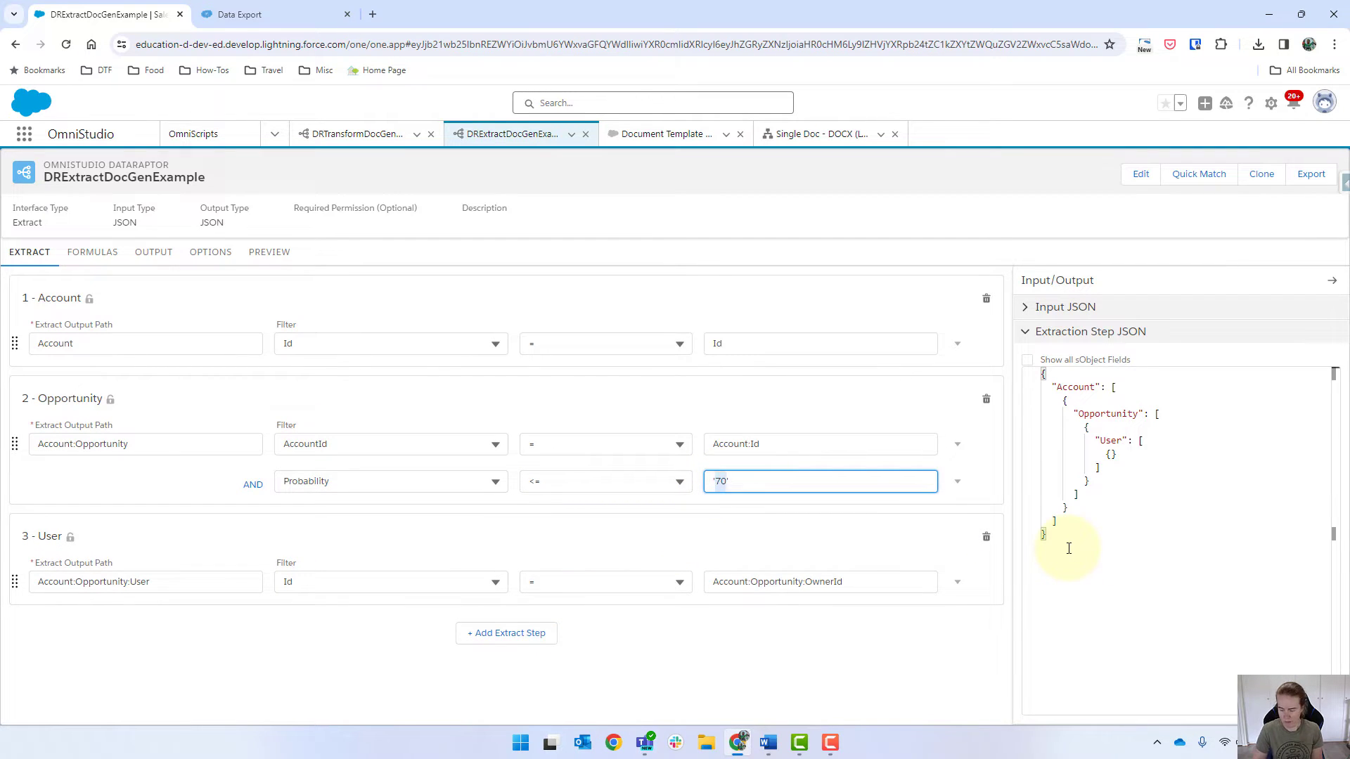
Step: Rerun the preview, then add an empty output field mapping
{"action": "left_click", "coordinate": [269, 253]}
{"action": "left_click", "coordinate": [300, 703]}
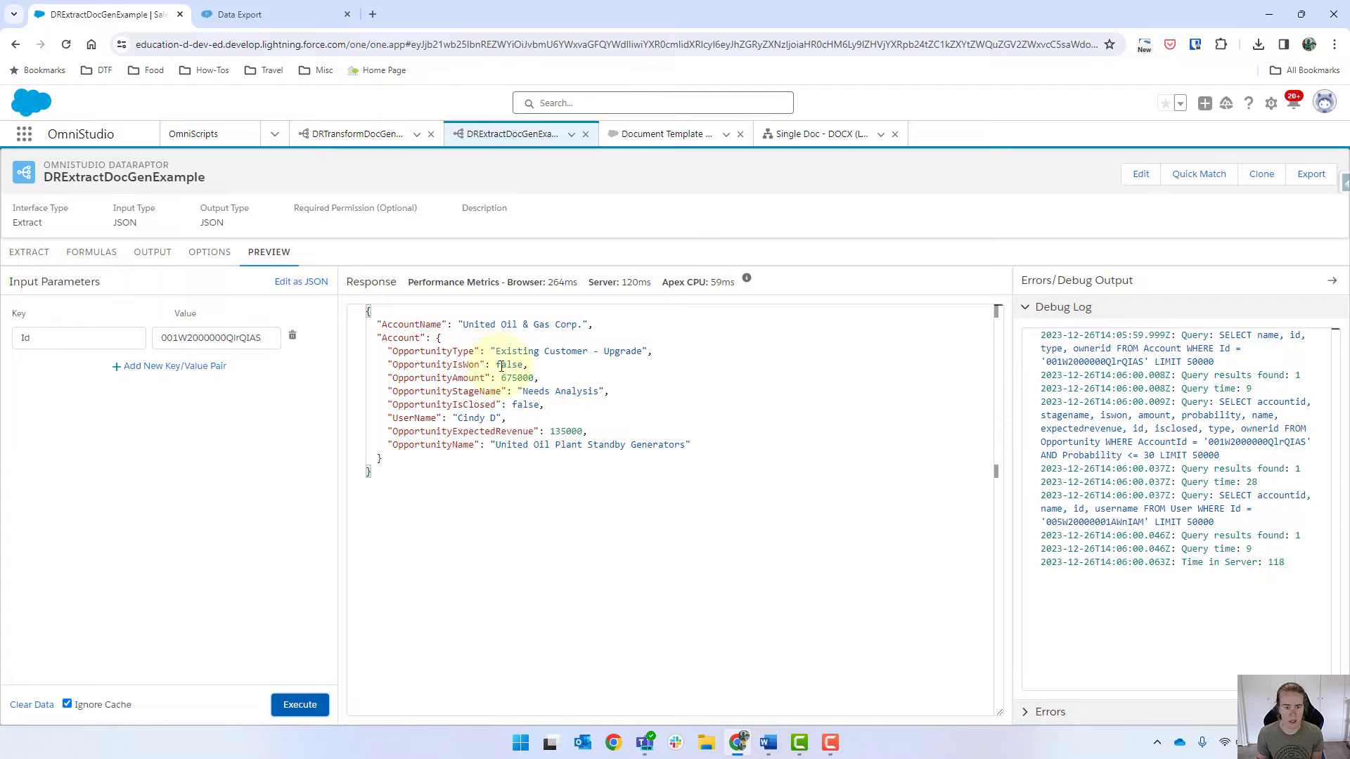
{"action": "left_click", "coordinate": [153, 253]}
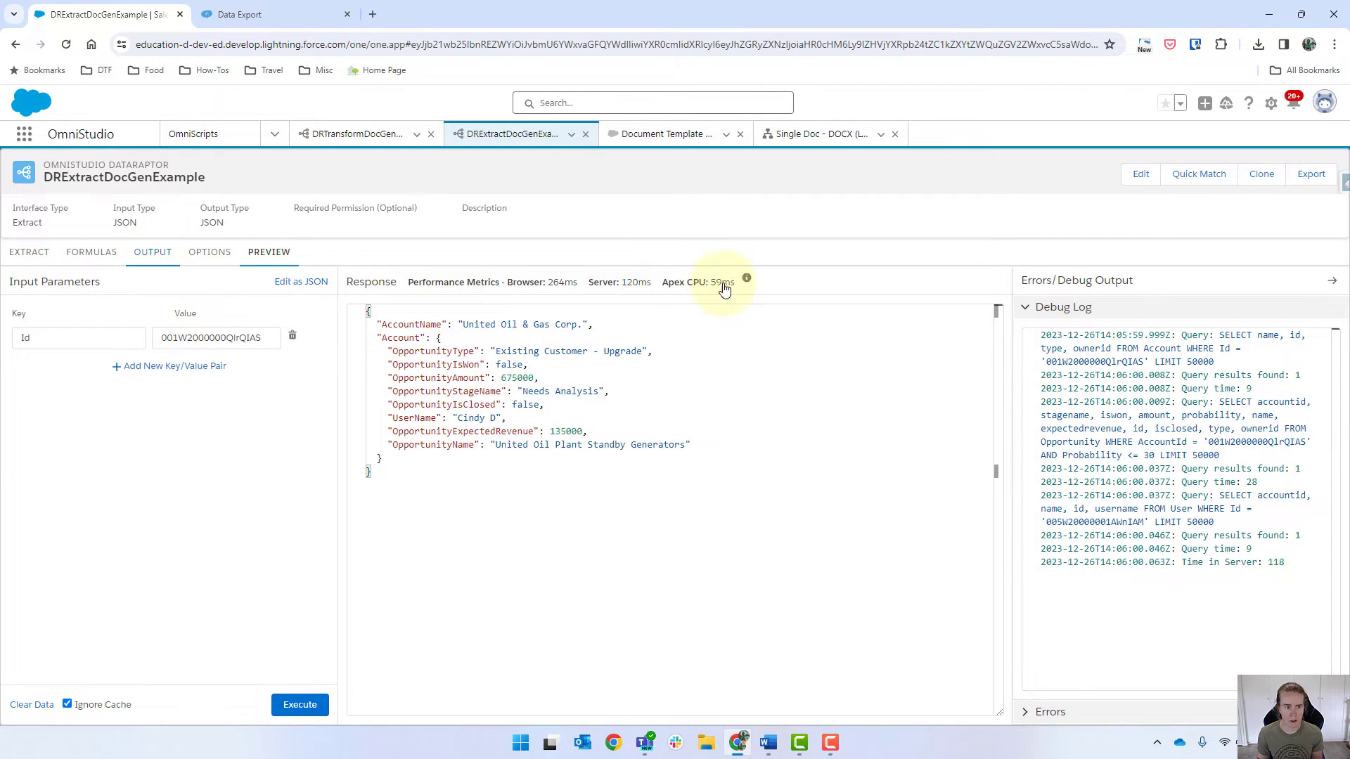
{"action": "left_click", "coordinate": [994, 283]}
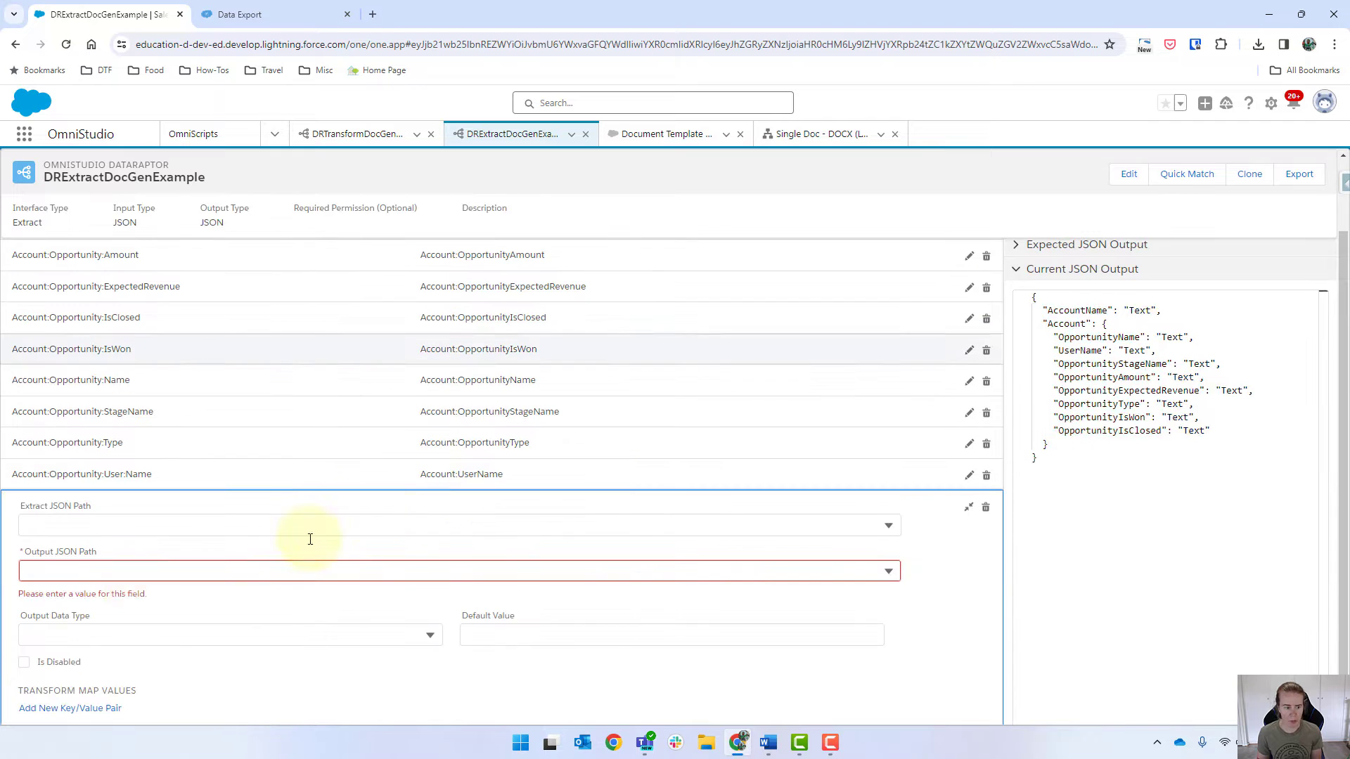
Step: Map Account:Opportunity:Probability to output path Account:OpportunityProbability
{"action": "left_click", "coordinate": [136, 526]}
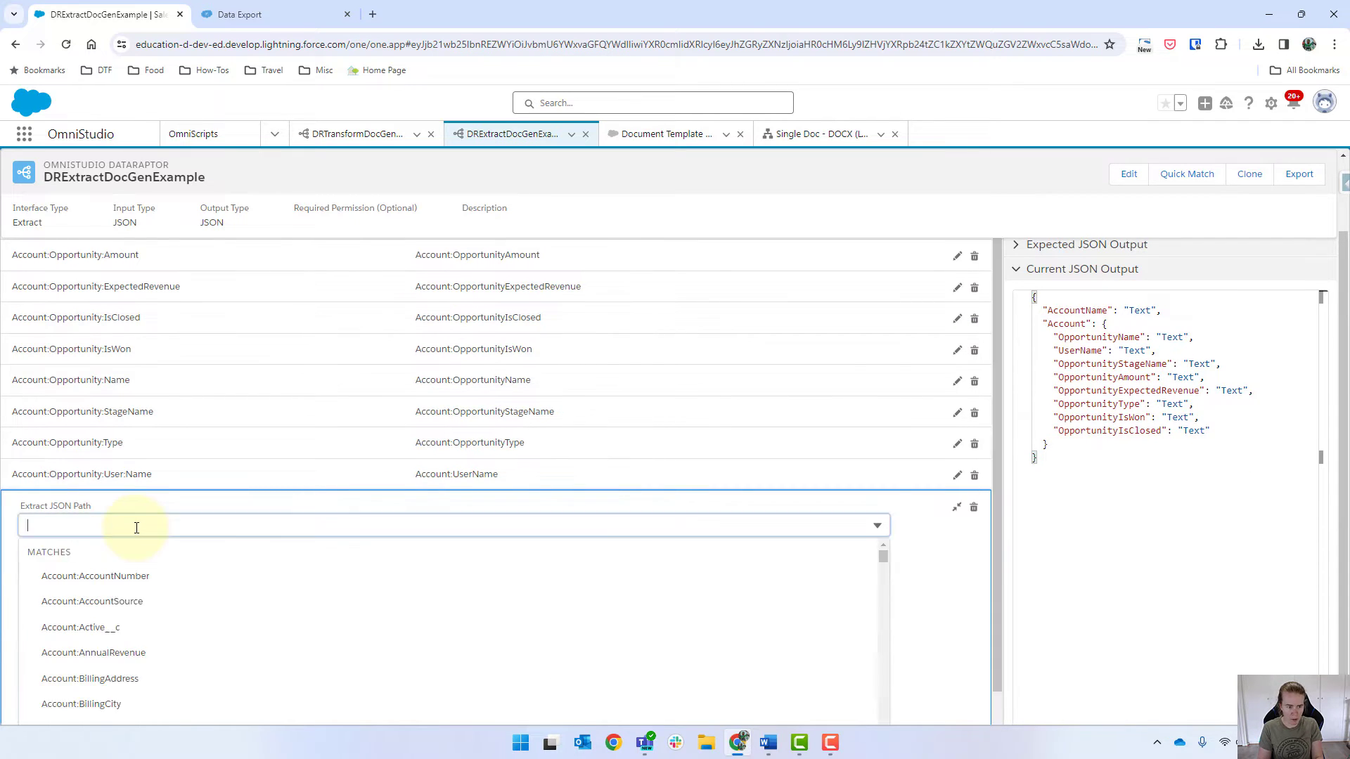
{"action": "type", "text": "prob"}
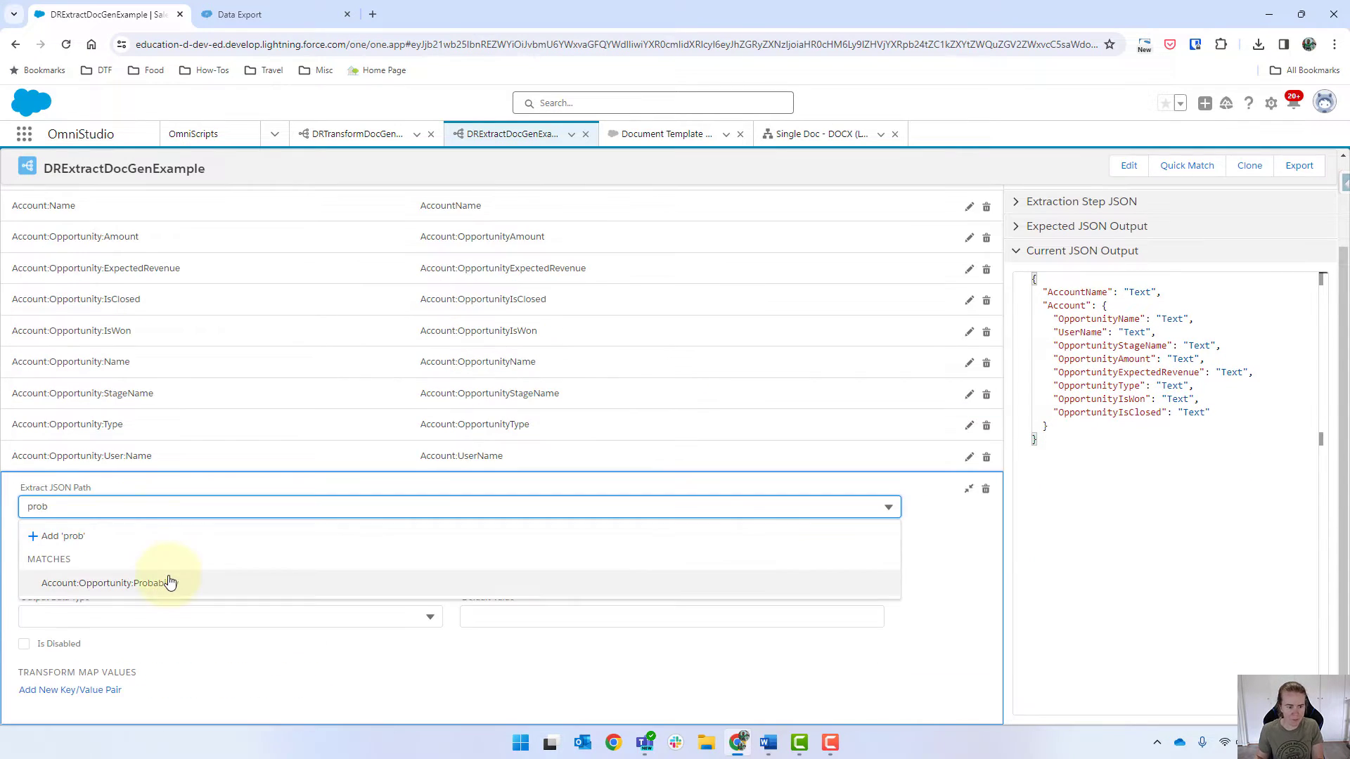
{"action": "left_click", "coordinate": [141, 582]}
{"action": "left_click", "coordinate": [77, 460]}
{"action": "type", "text": "Account:"}
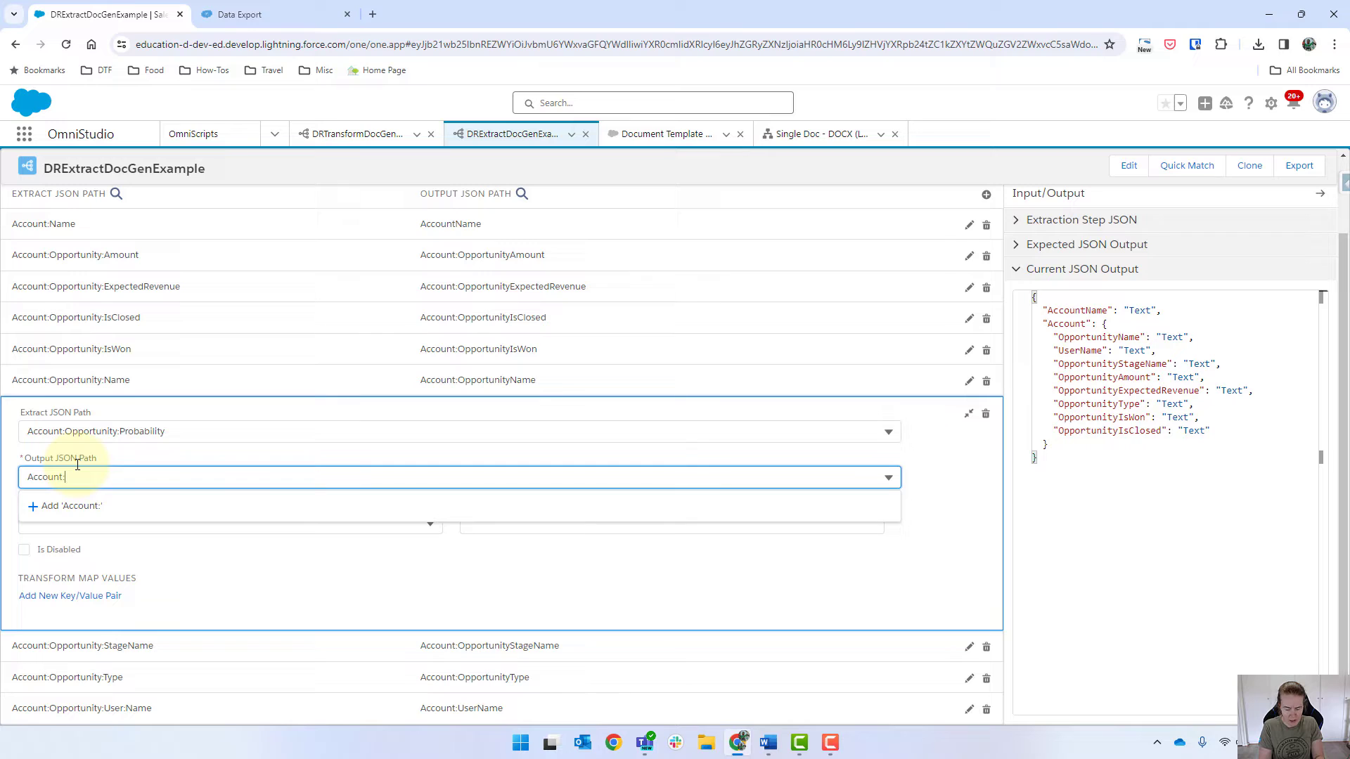
{"action": "type", "text": "Opportiu"}
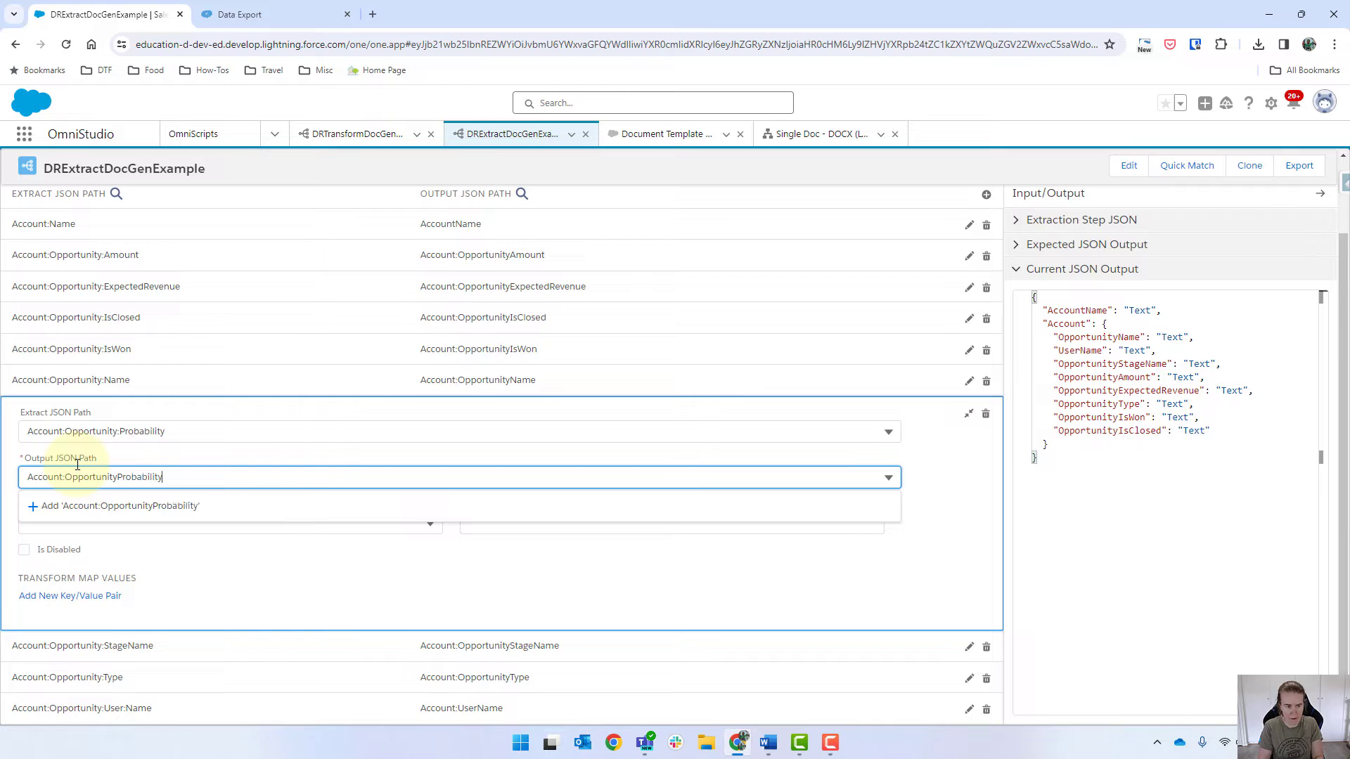
{"action": "key", "text": "Return"}
Step: Run the preview, confirm it returns probability 20, and compare with Data Export
{"action": "scroll", "coordinate": [492, 285], "scroll_direction": "up", "scroll_amount": 2}
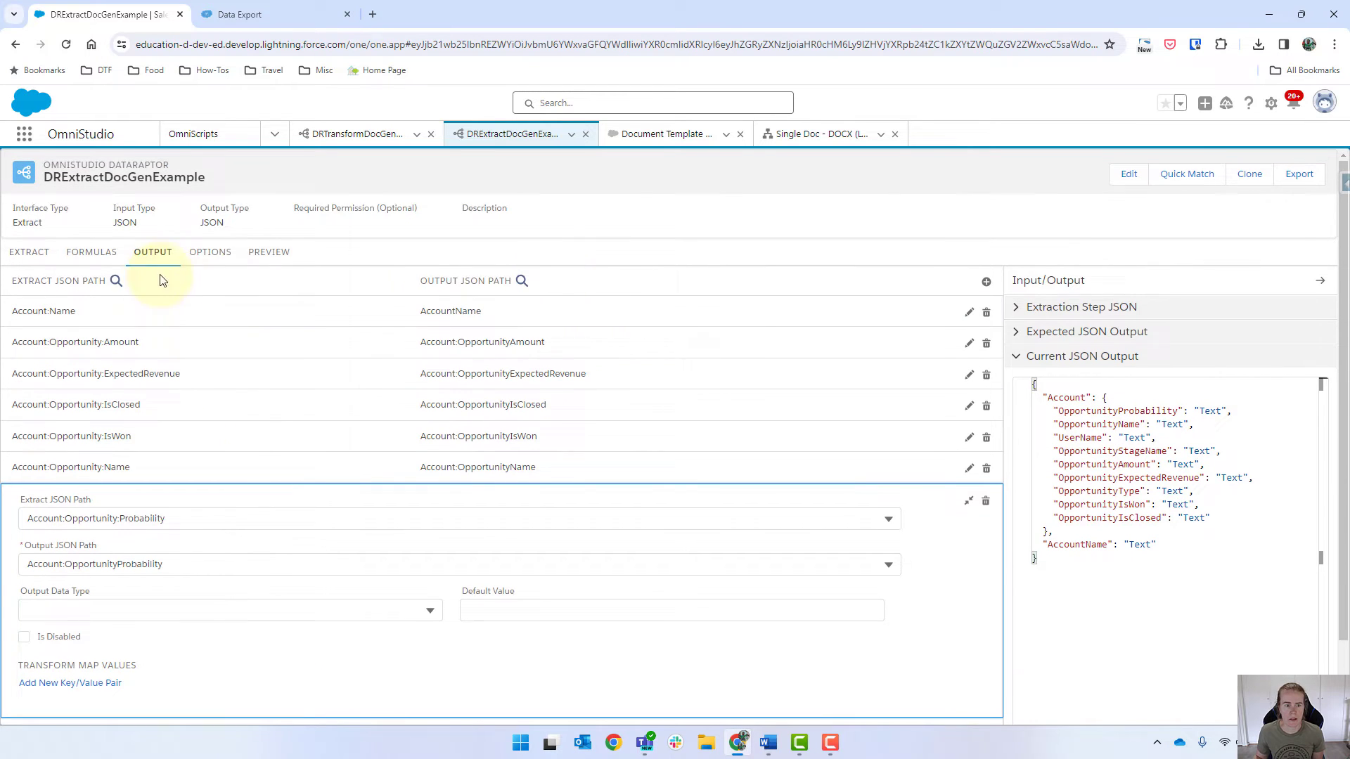
{"action": "left_click", "coordinate": [281, 253]}
{"action": "left_click", "coordinate": [300, 705]}
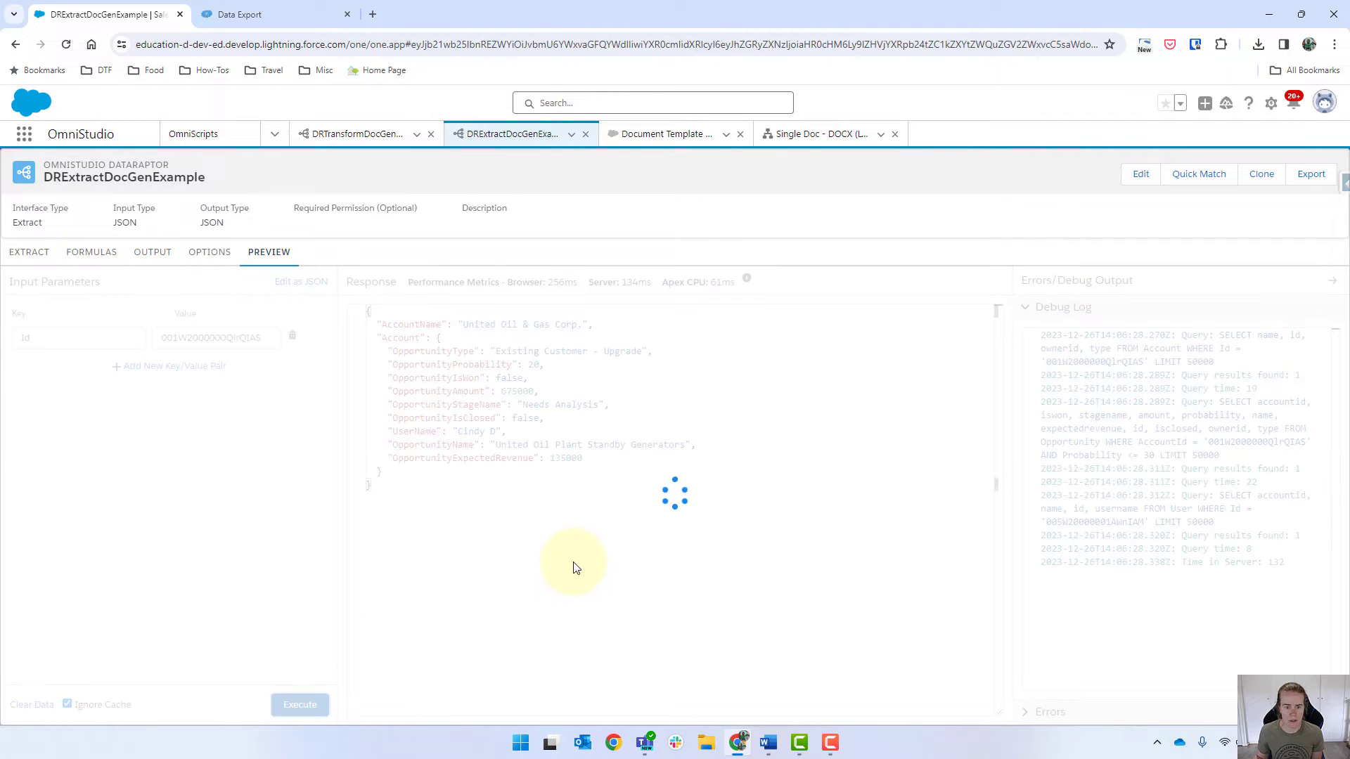
{"action": "left_click_drag", "start_coordinate": [523, 364], "coordinate": [544, 364]}
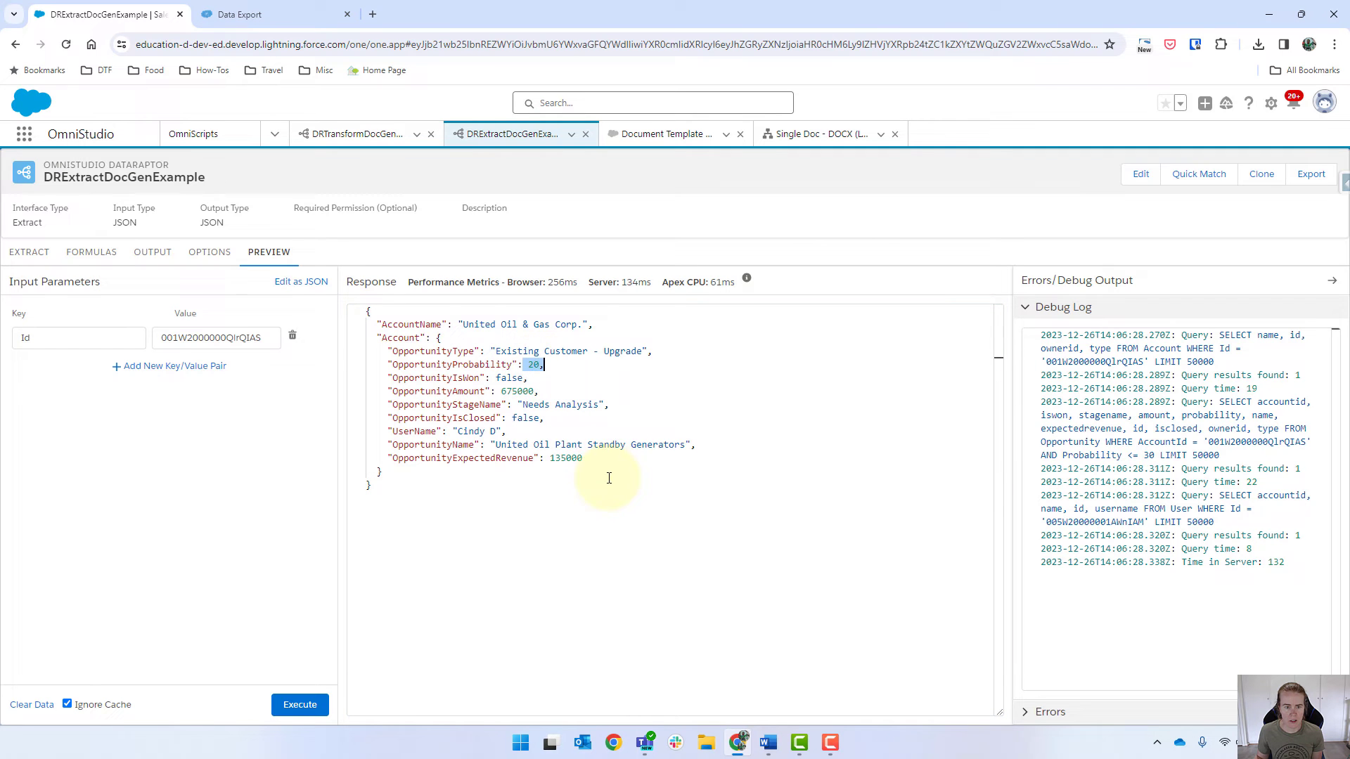
{"action": "left_click", "coordinate": [258, 21]}
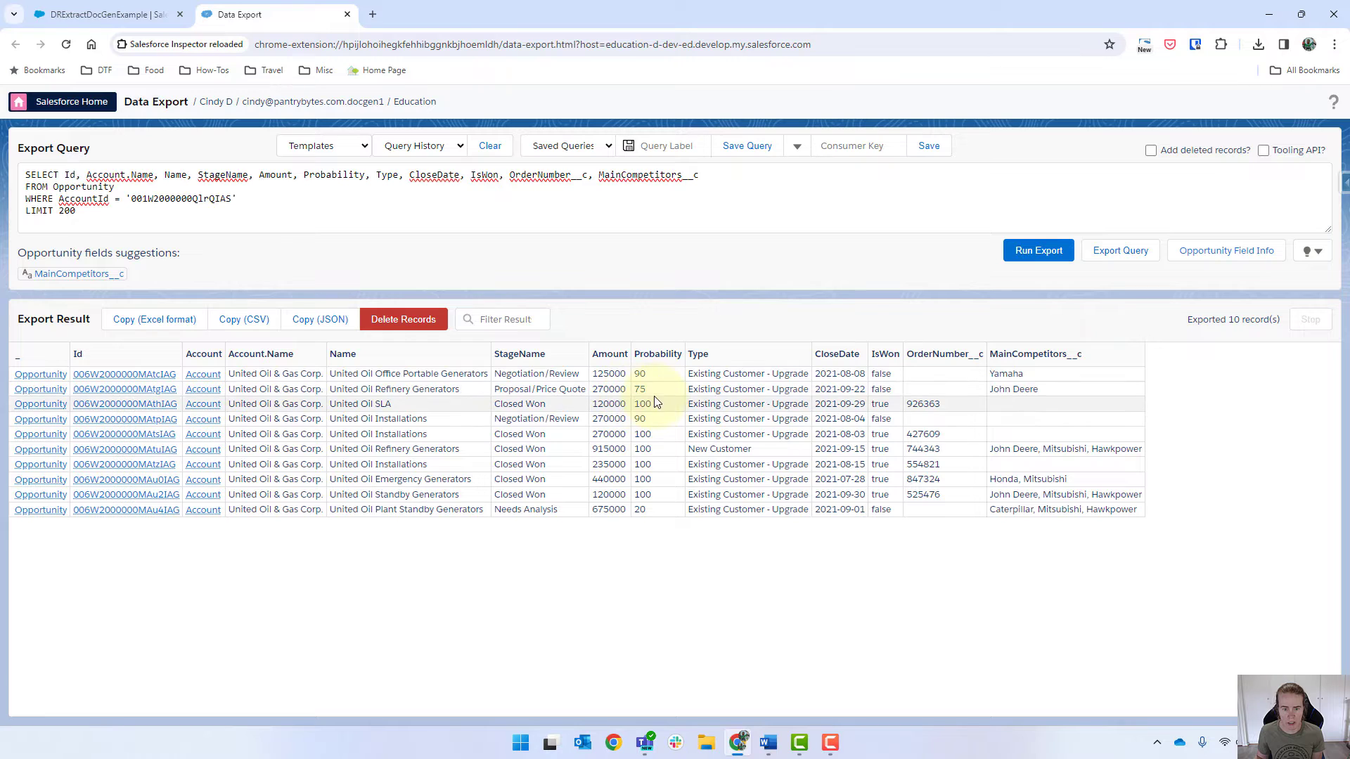
Step: Change the Probability <= filter value from '30' to '75'
{"action": "left_click", "coordinate": [76, 21]}
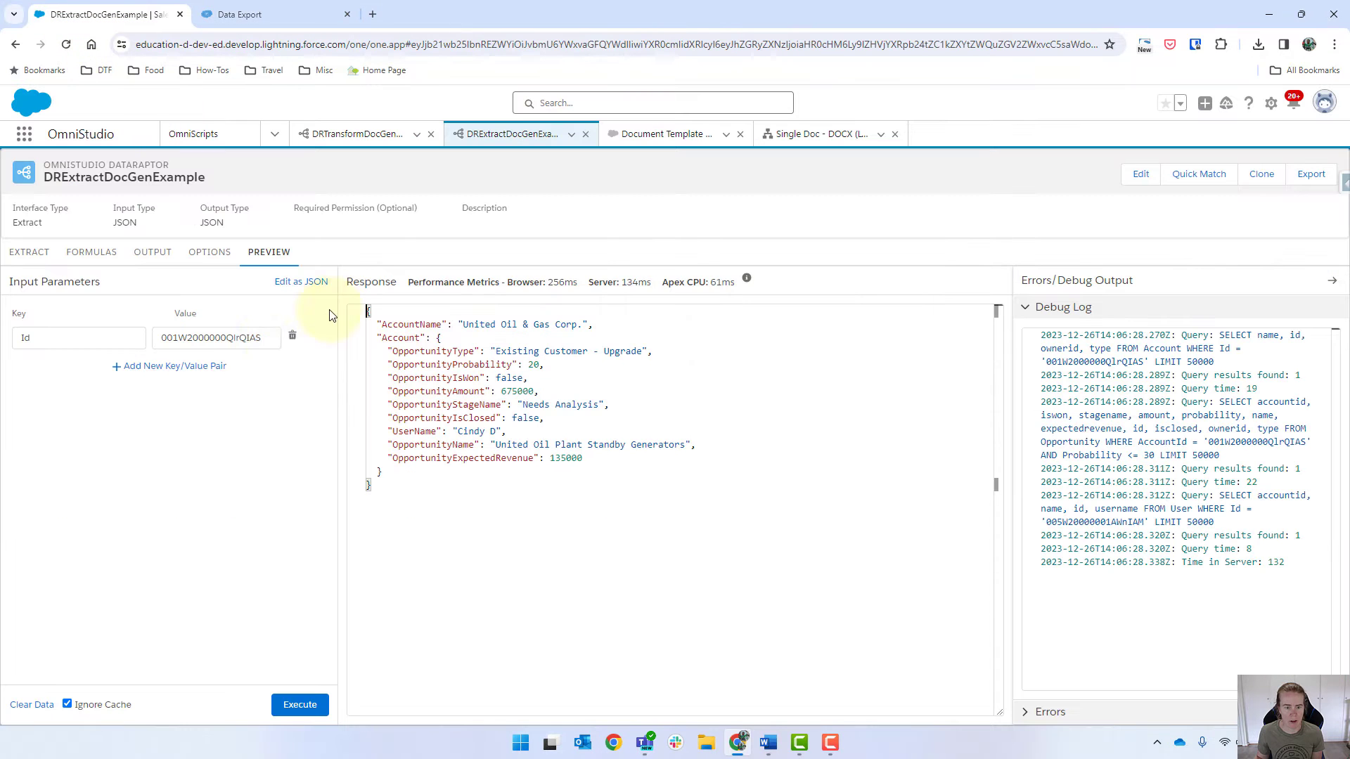
{"action": "left_click", "coordinate": [35, 254]}
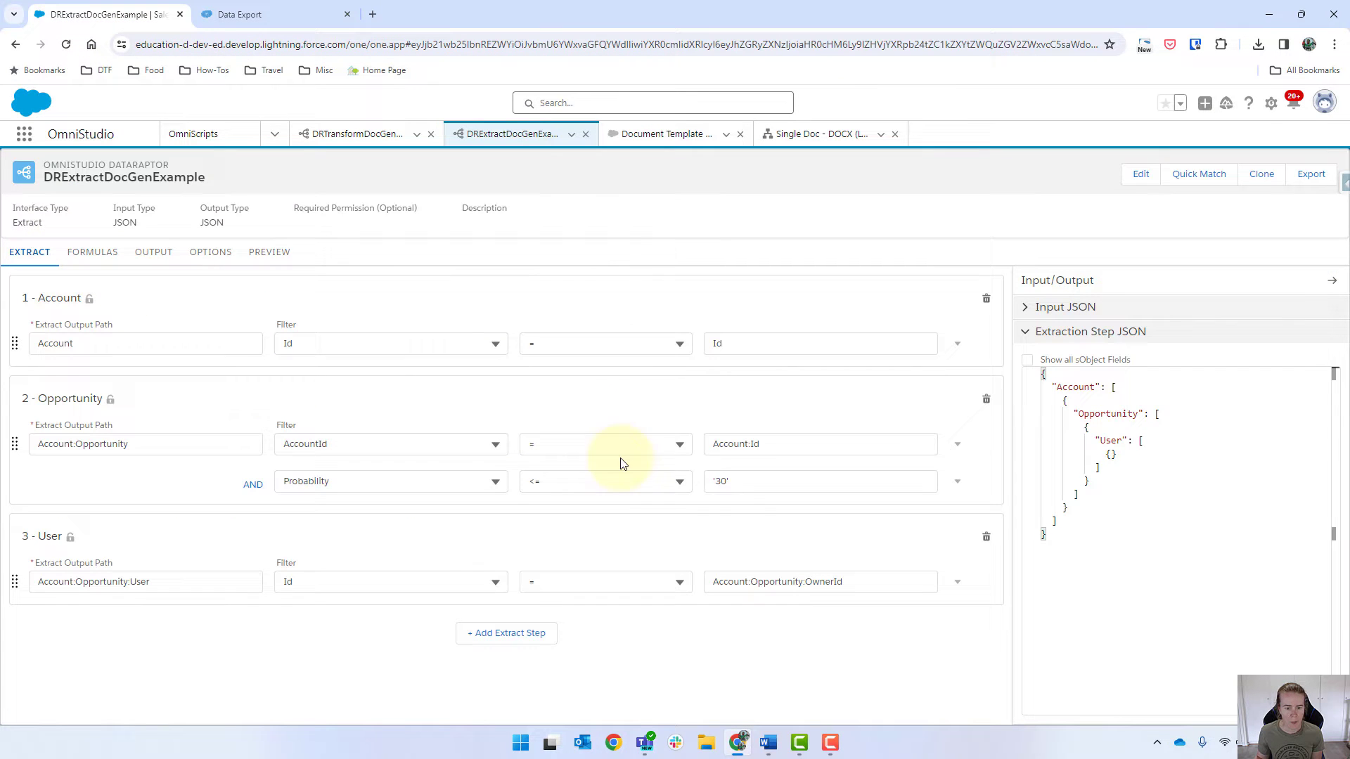
{"action": "left_click", "coordinate": [715, 481]}
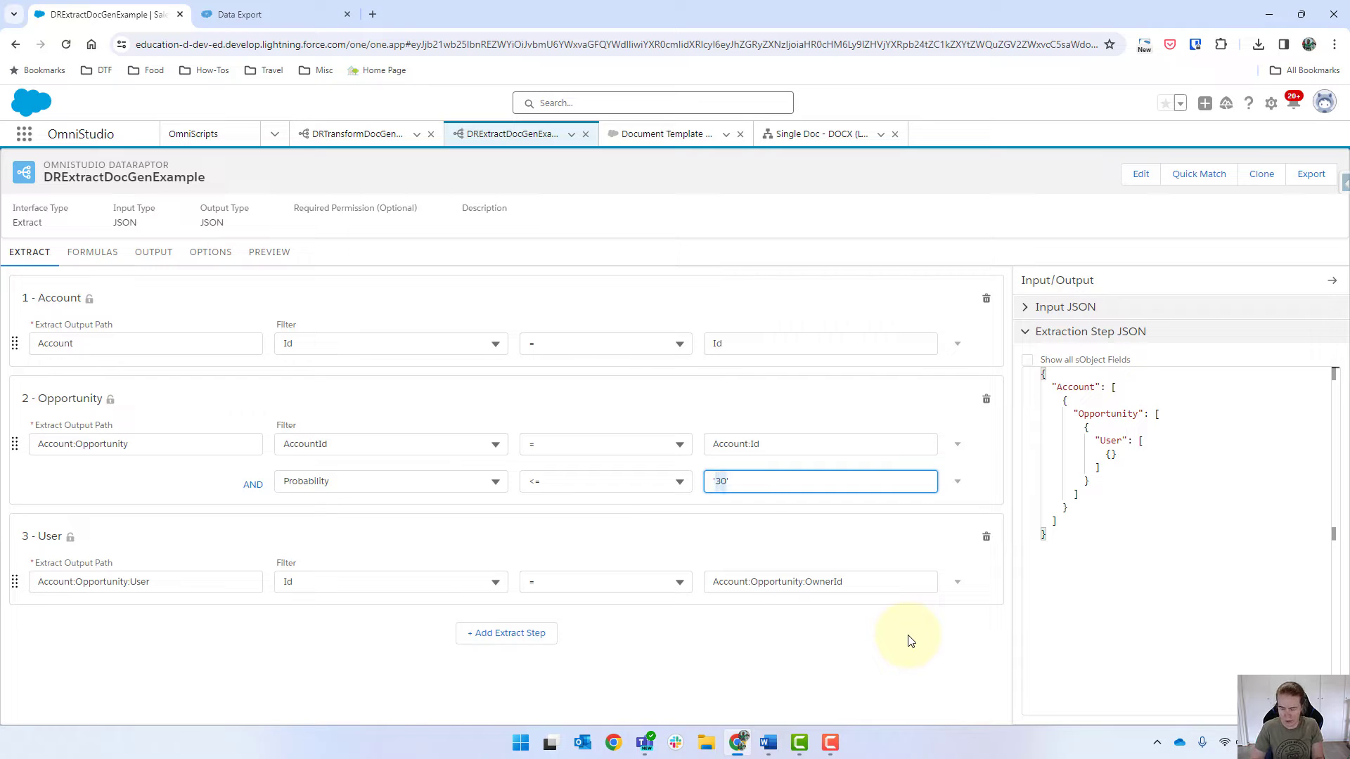
{"action": "type", "text": "75"}
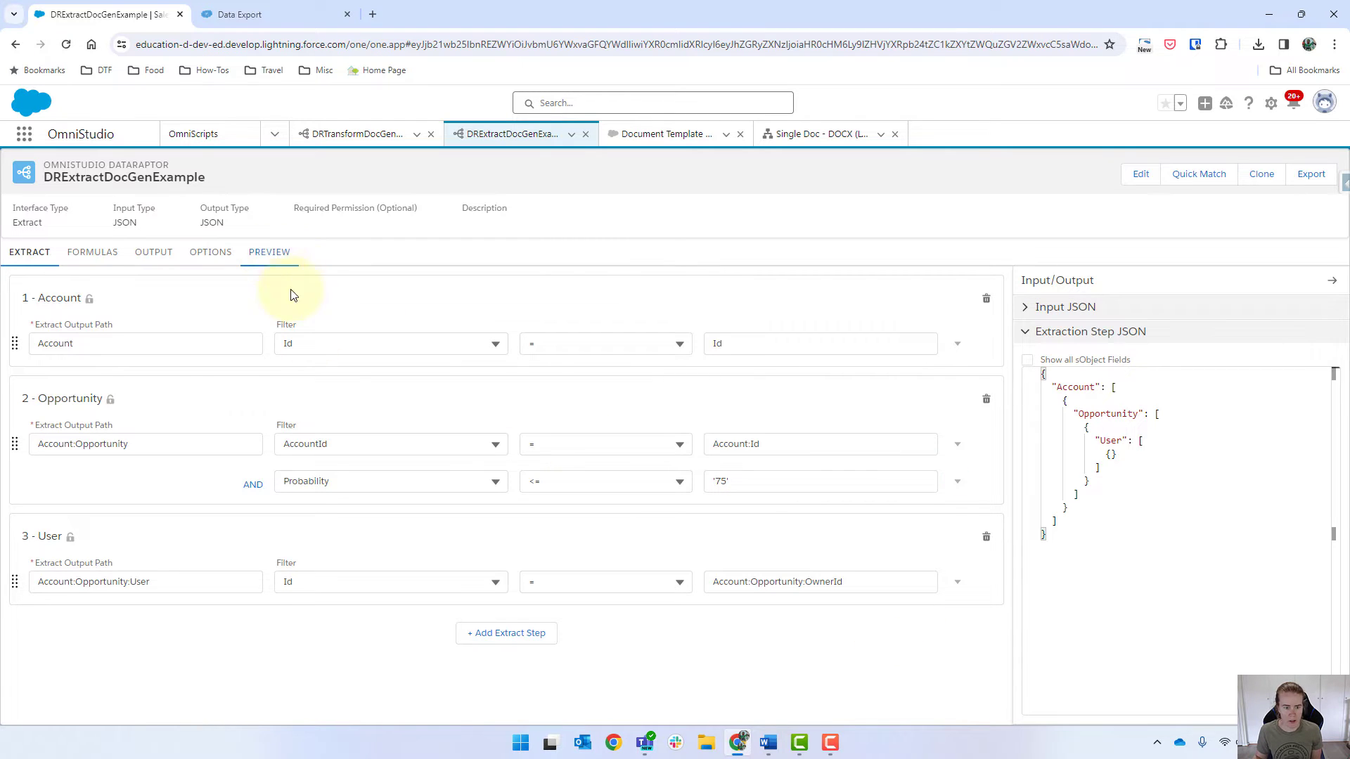
Step: Rerun the preview returning two opportunities, then open the Single Doc - DOCX OmniScript
{"action": "left_click", "coordinate": [269, 254]}
{"action": "left_click", "coordinate": [300, 705]}
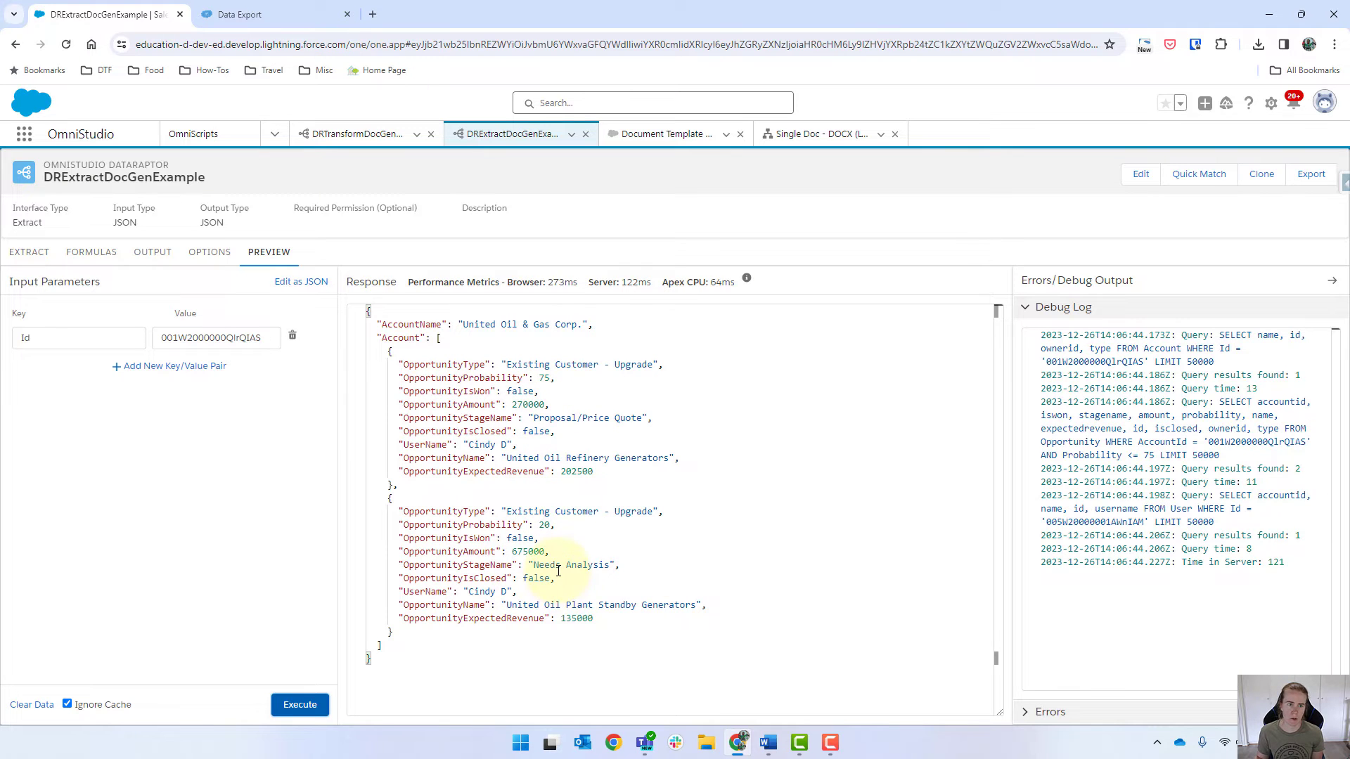
{"action": "left_click", "coordinate": [808, 134]}
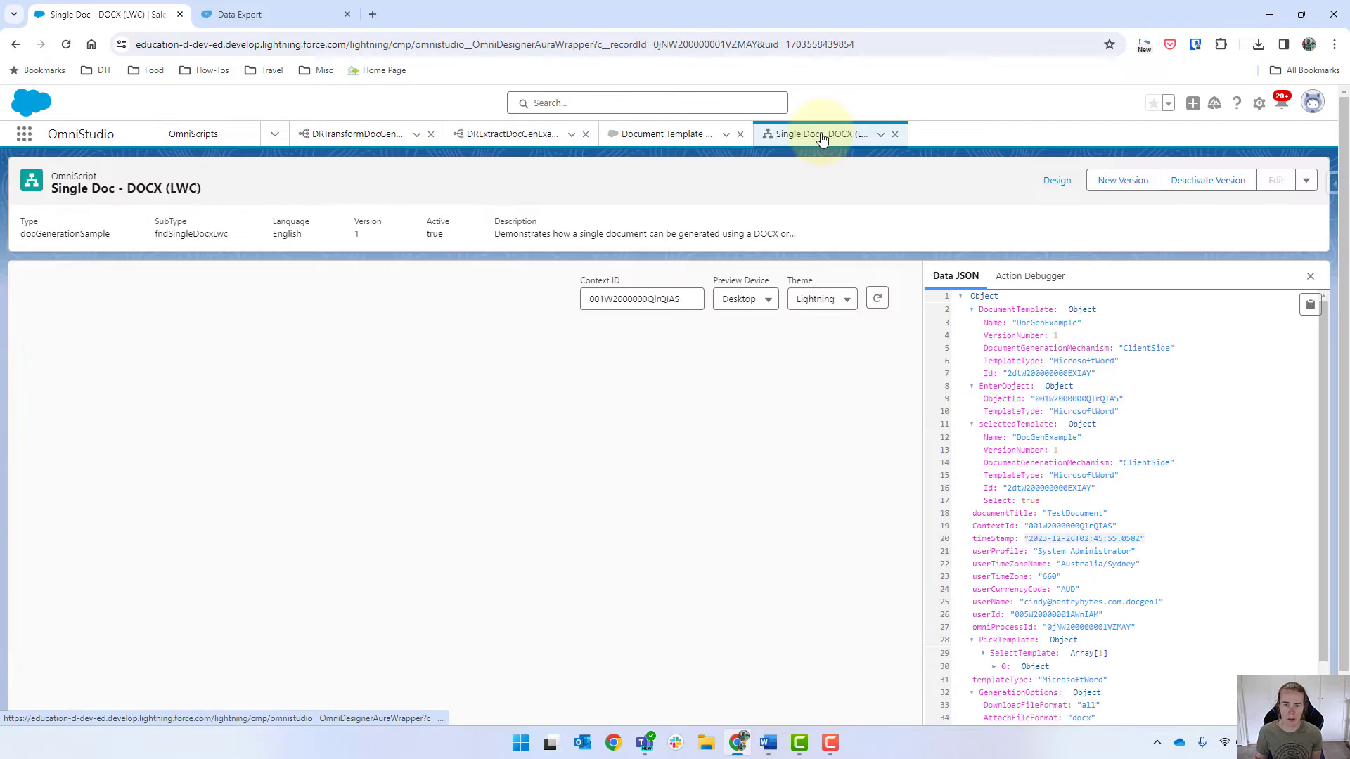
Step: Regenerate TestDocument.docx and verify it lists Refinery and Plant Standby Generators opportunities
{"action": "scroll", "coordinate": [647, 476], "scroll_direction": "down", "scroll_amount": 10}
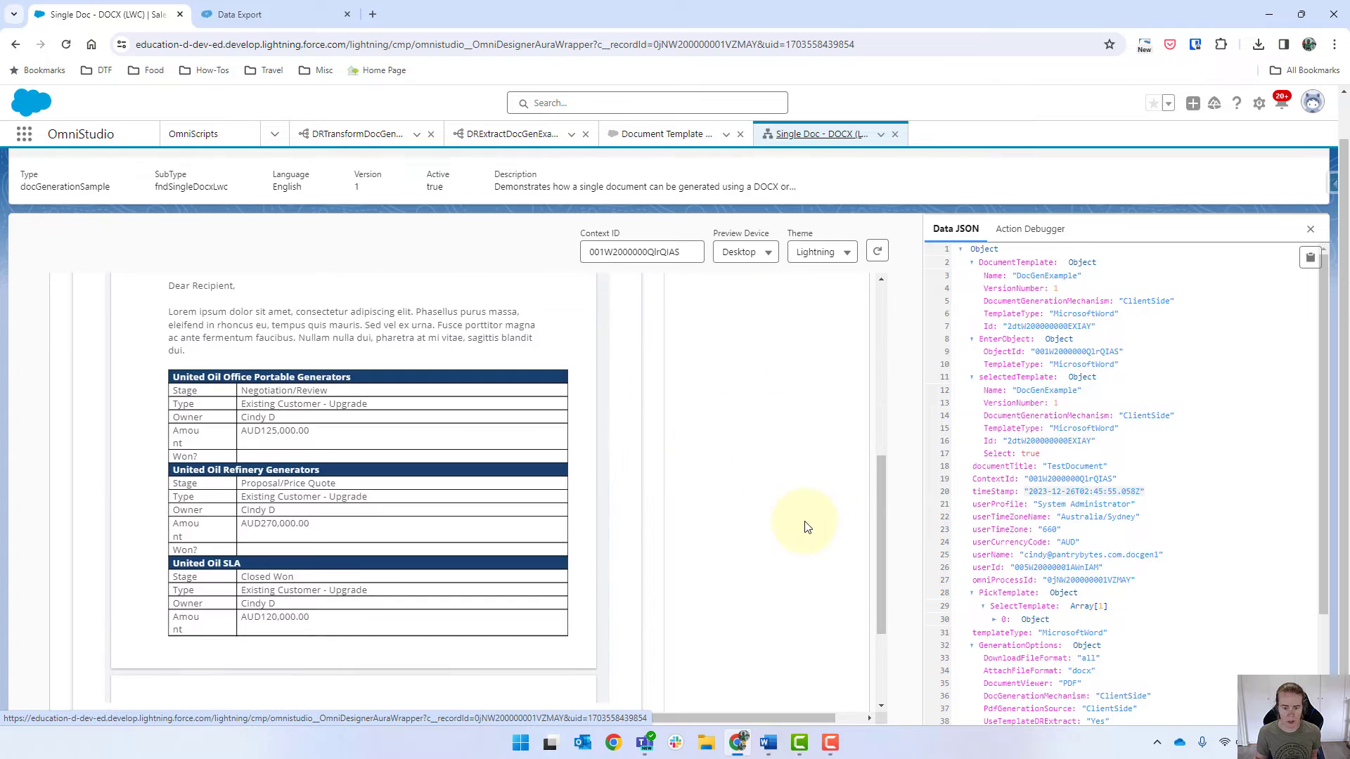
{"action": "left_click", "coordinate": [584, 653]}
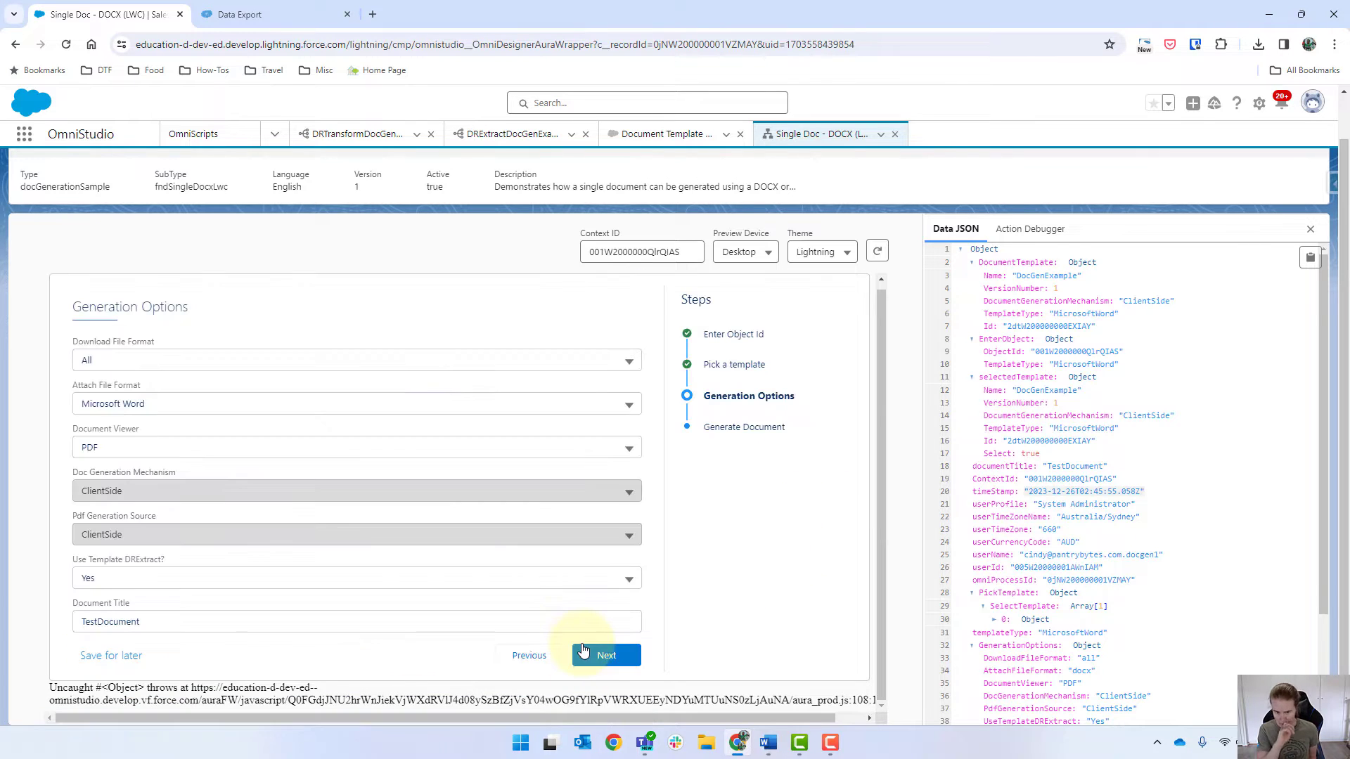
{"action": "left_click", "coordinate": [584, 652]}
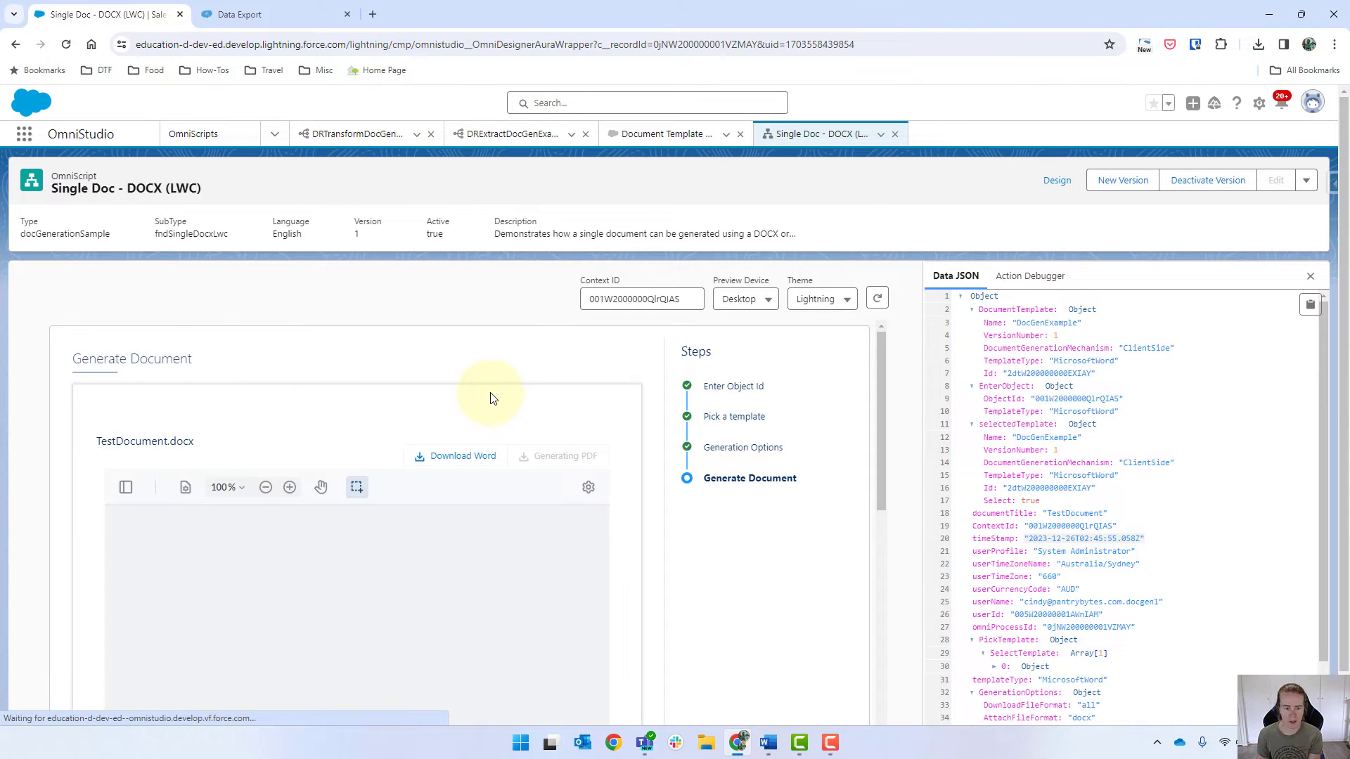
{"action": "scroll", "coordinate": [490, 398], "scroll_direction": "down", "scroll_amount": 1}
{"action": "scroll", "coordinate": [674, 417], "scroll_direction": "down", "scroll_amount": 1}
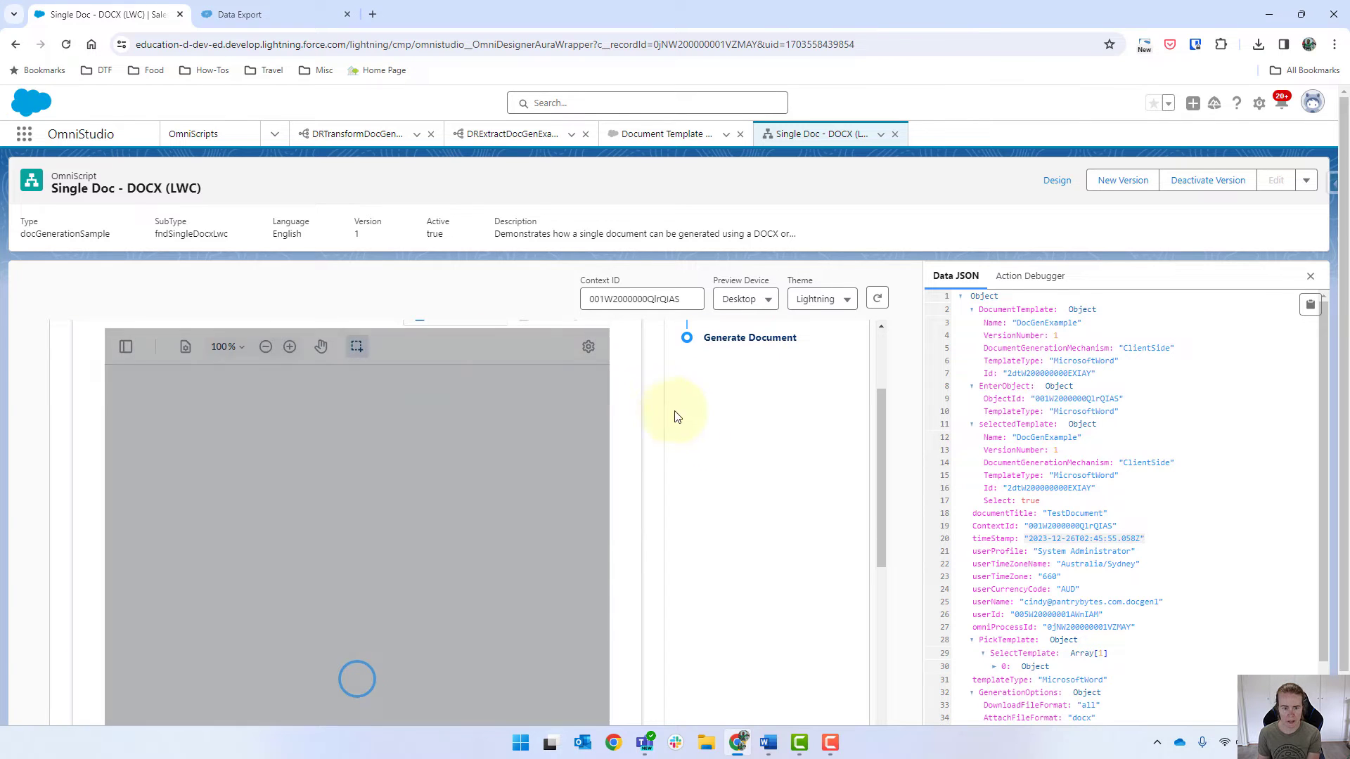
{"action": "scroll", "coordinate": [762, 459], "scroll_direction": "down", "scroll_amount": 1}
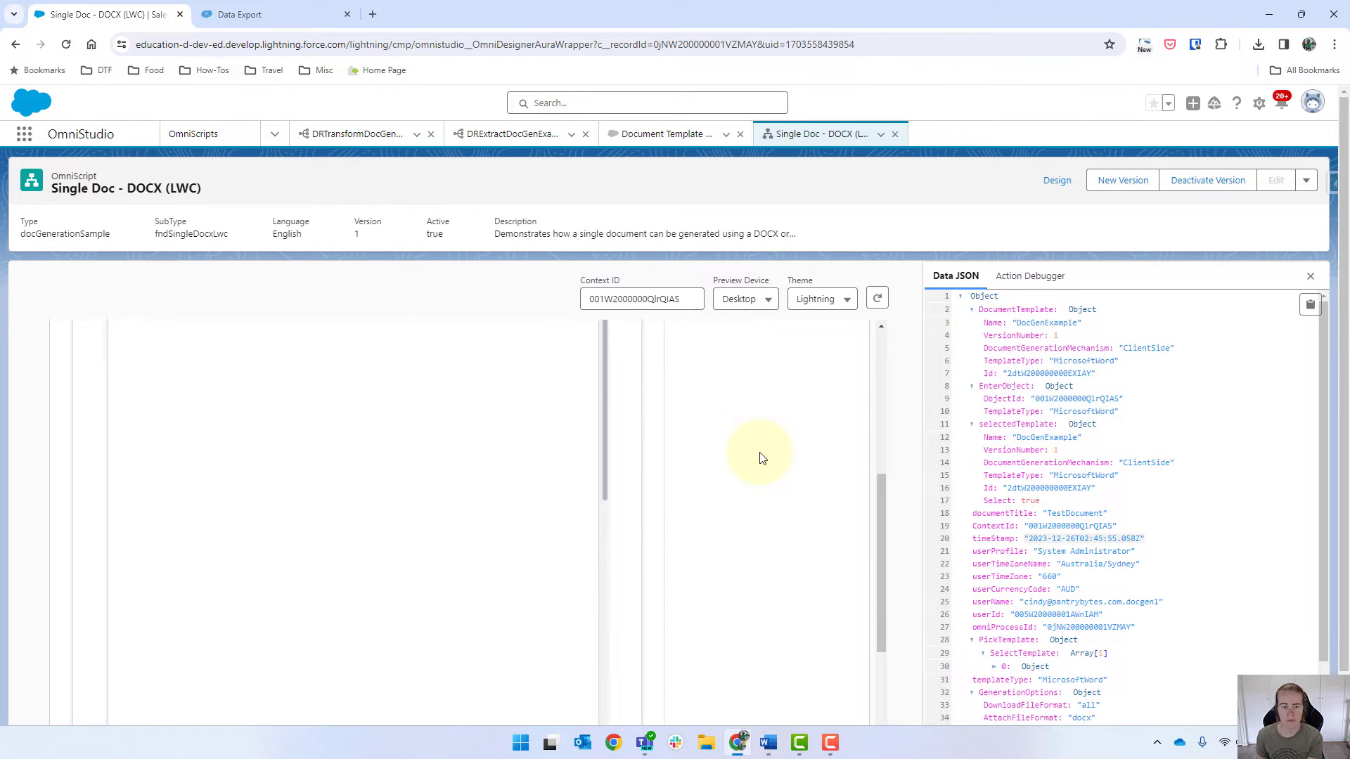
{"action": "scroll", "coordinate": [293, 518], "scroll_direction": "down", "scroll_amount": 1}
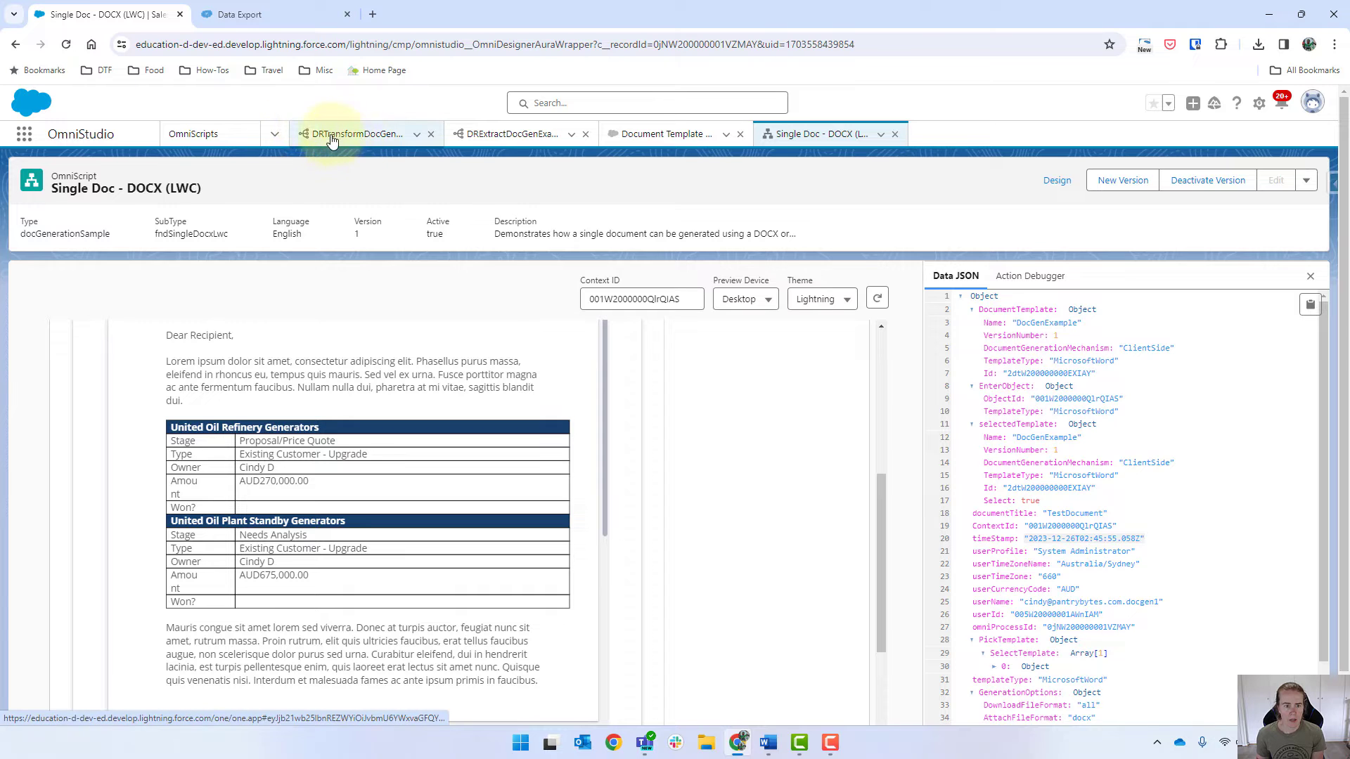
{"action": "left_click", "coordinate": [505, 140]}
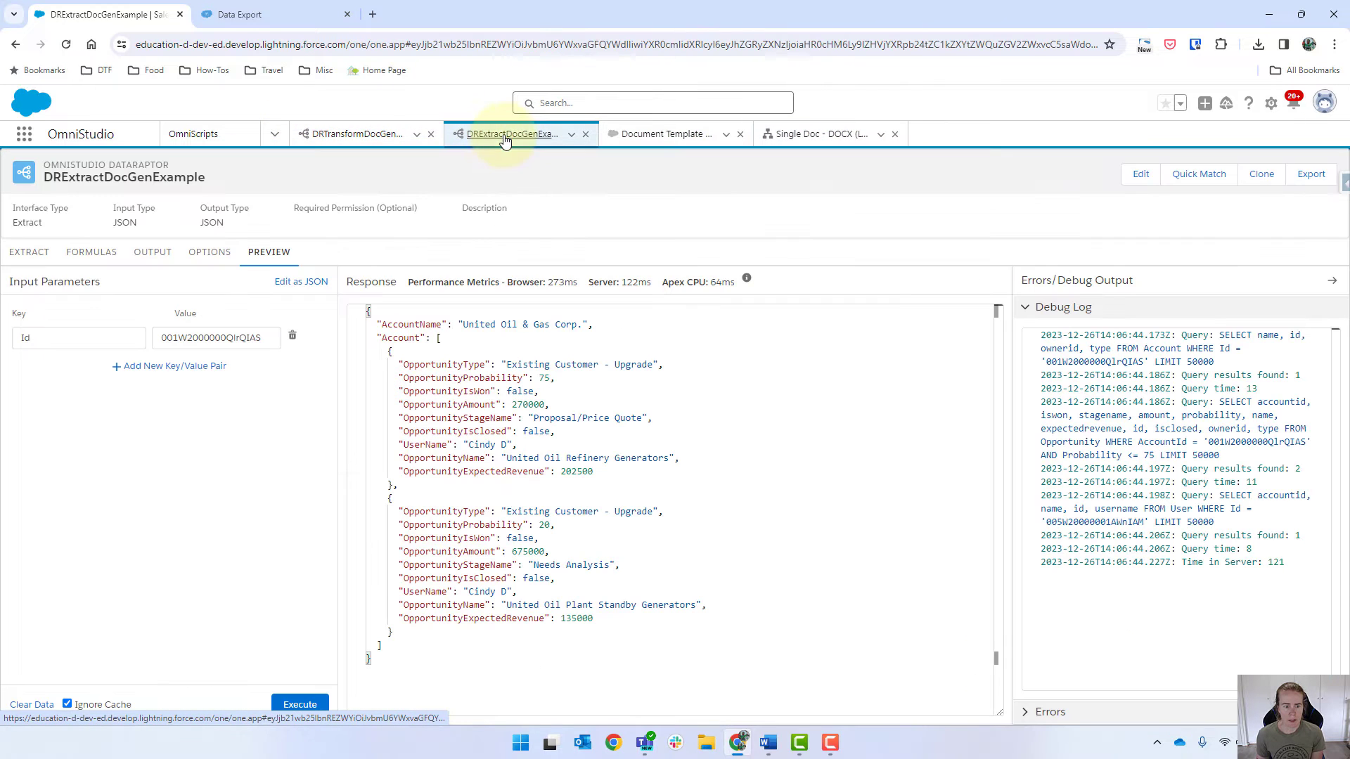
Step: Review the exported opportunity records in Data Export again
{"action": "left_click", "coordinate": [24, 253]}
{"action": "left_click", "coordinate": [292, 7]}
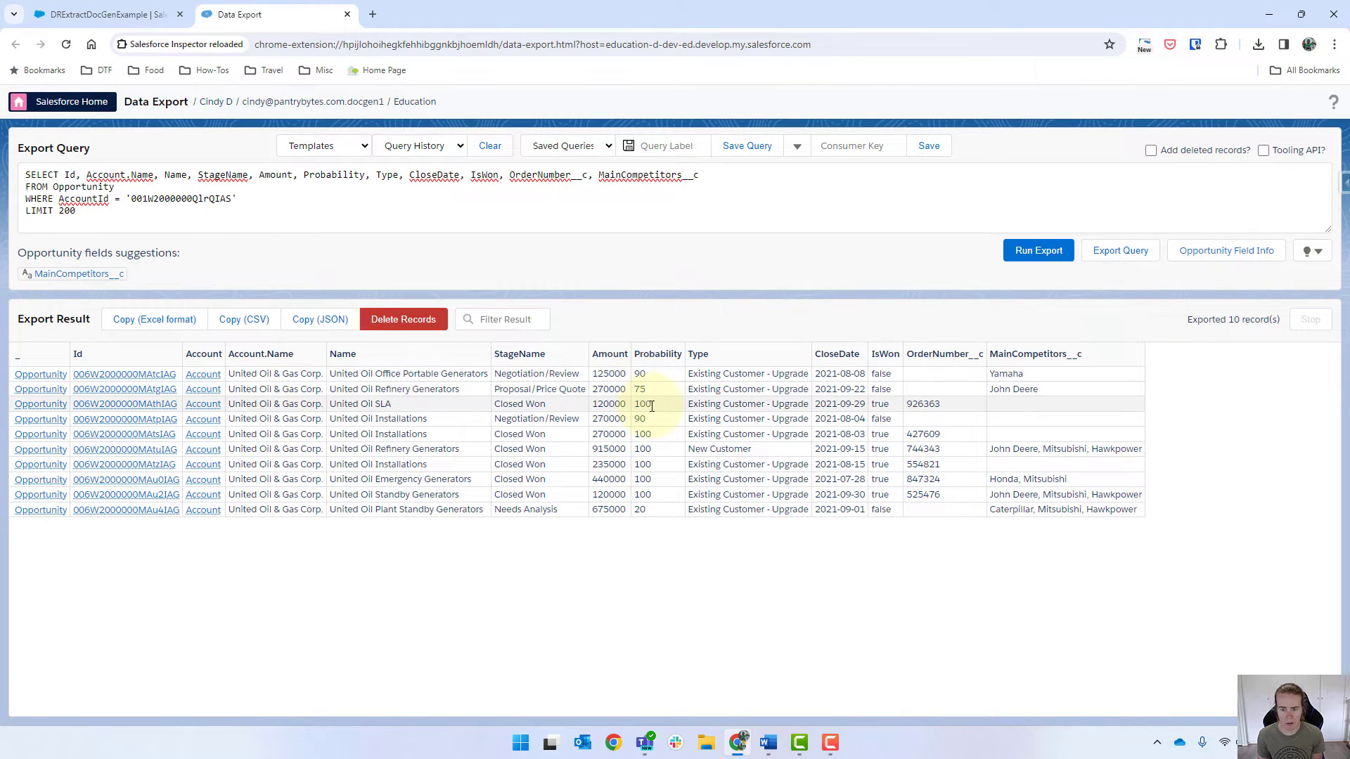
{"action": "left_click", "coordinate": [99, 15]}
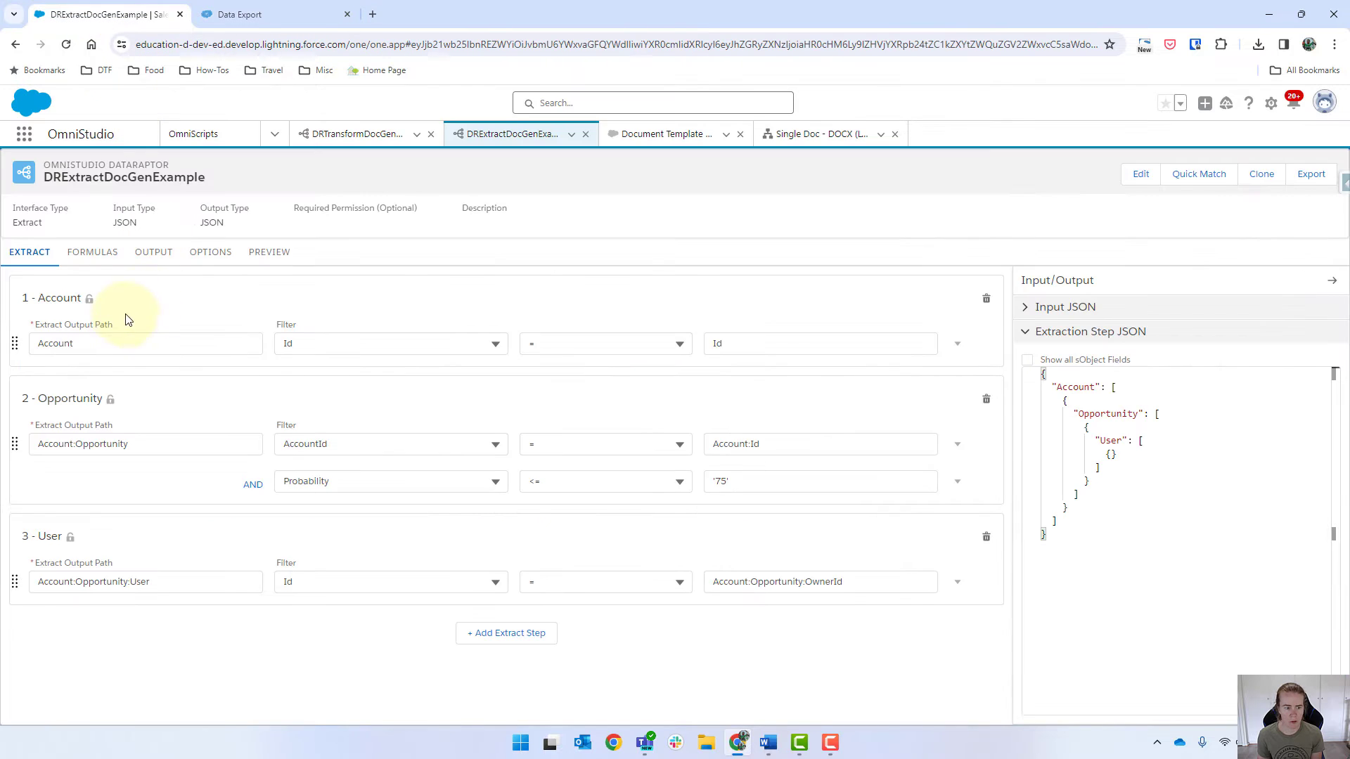
Step: Set the Probability filter to >= '90' and compare against the query results
{"action": "left_click", "coordinate": [632, 480]}
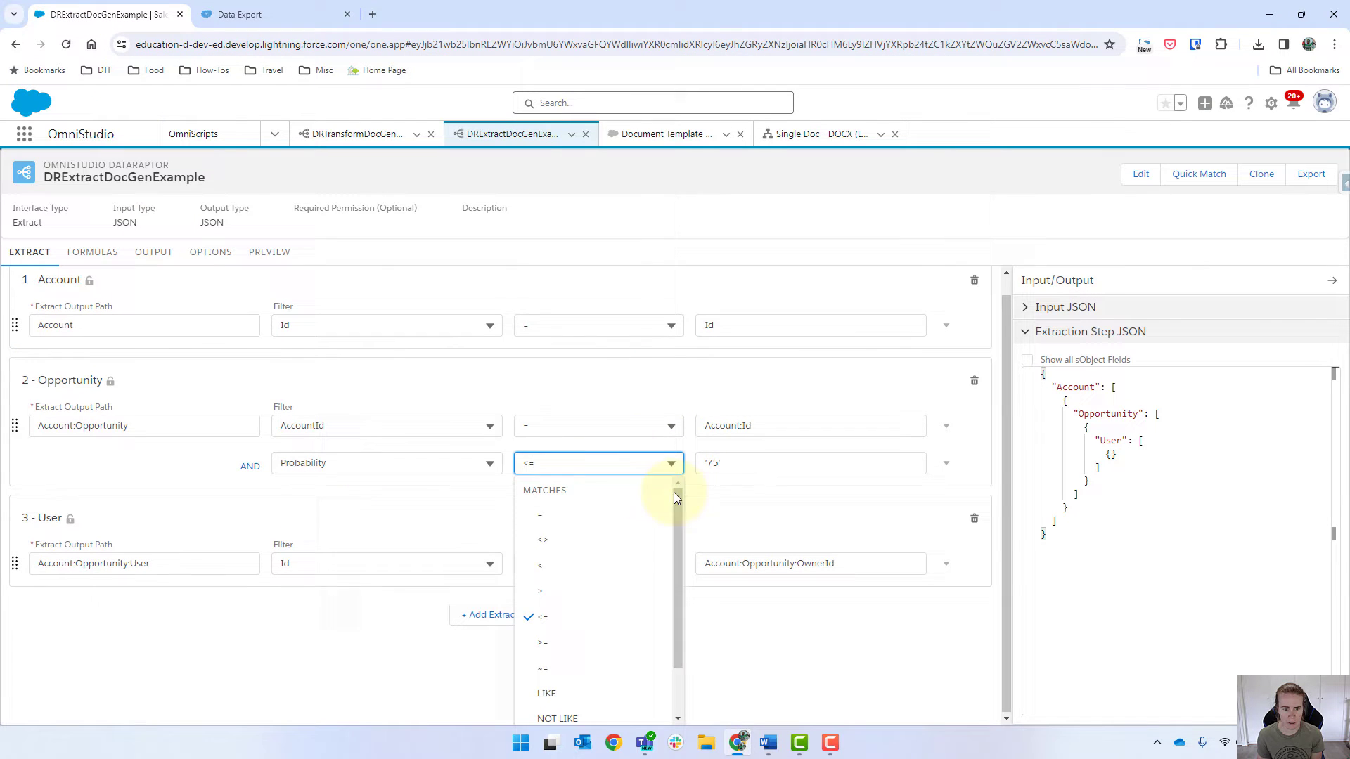
{"action": "left_click", "coordinate": [567, 648]}
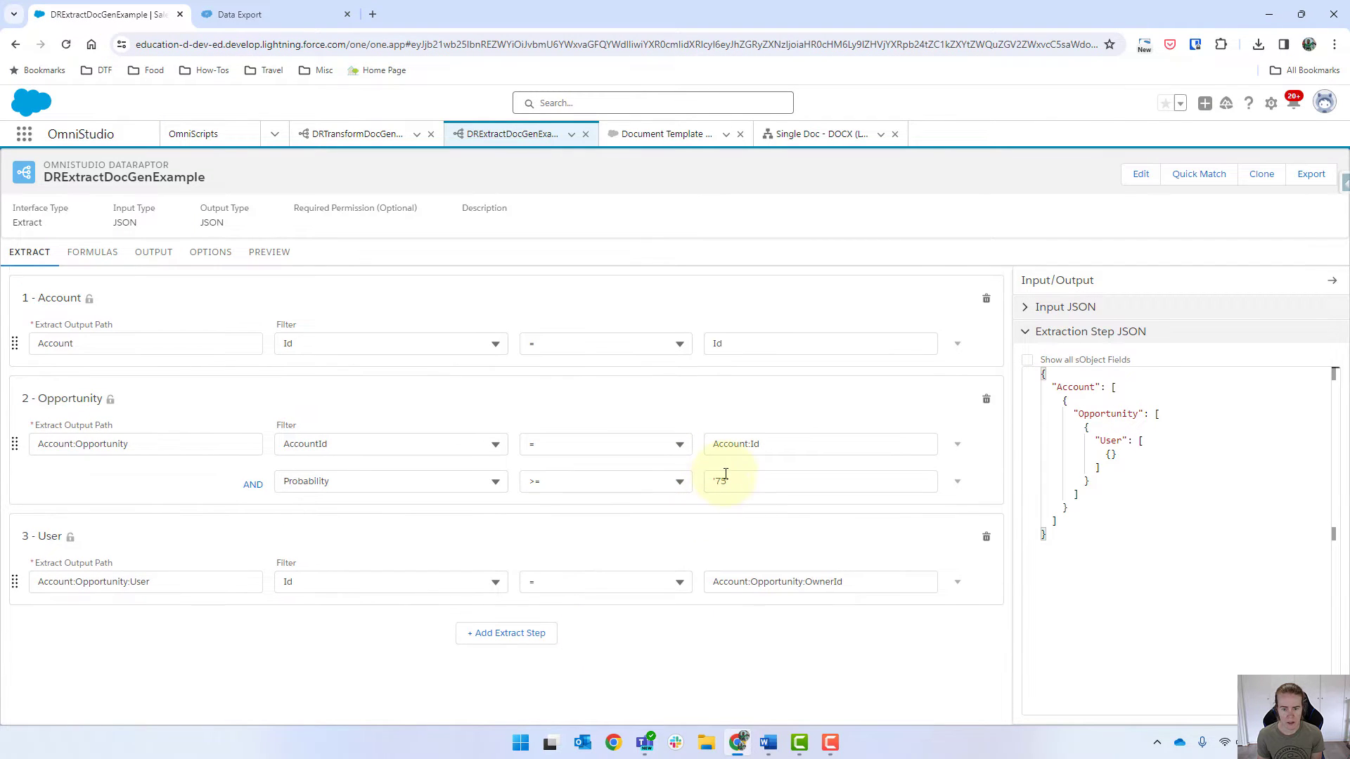
{"action": "double_click", "coordinate": [726, 475]}
{"action": "type", "text": "90"}
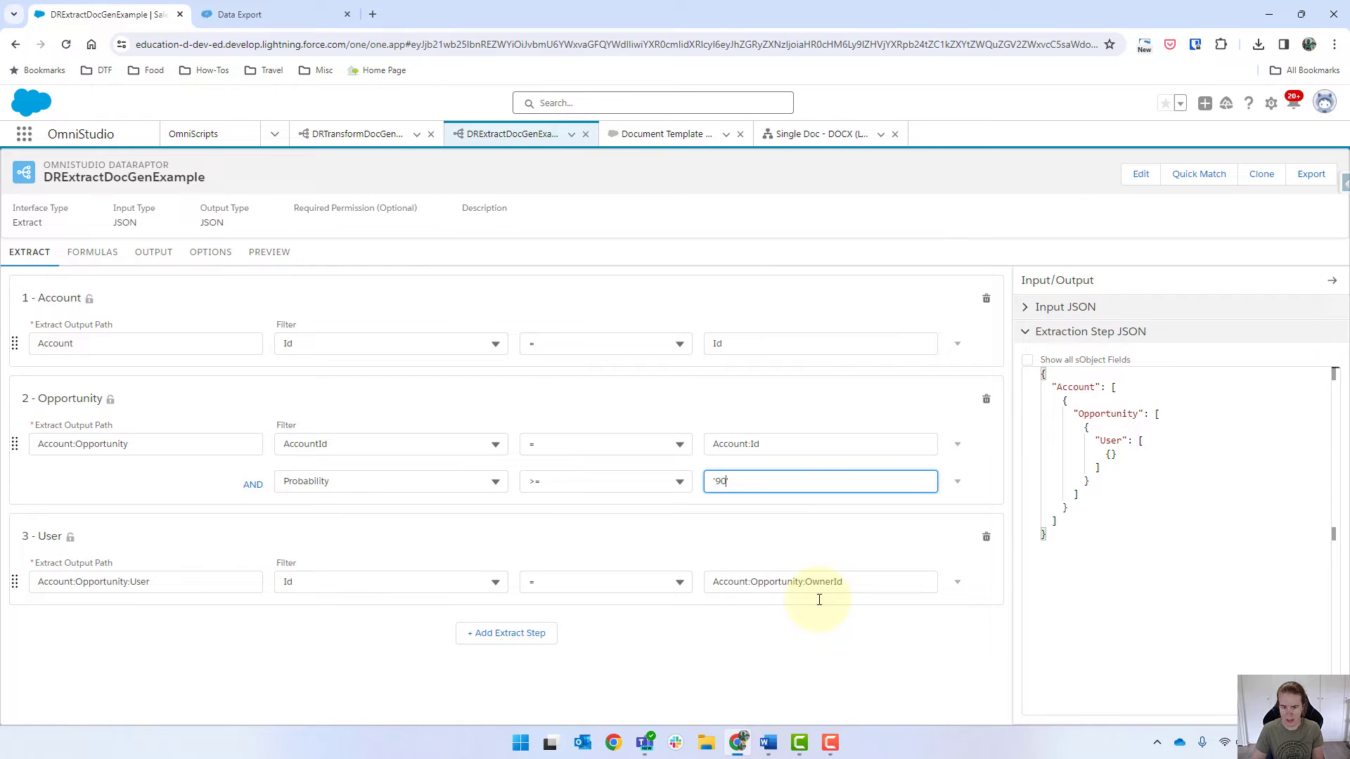
{"action": "left_click", "coordinate": [306, 12]}
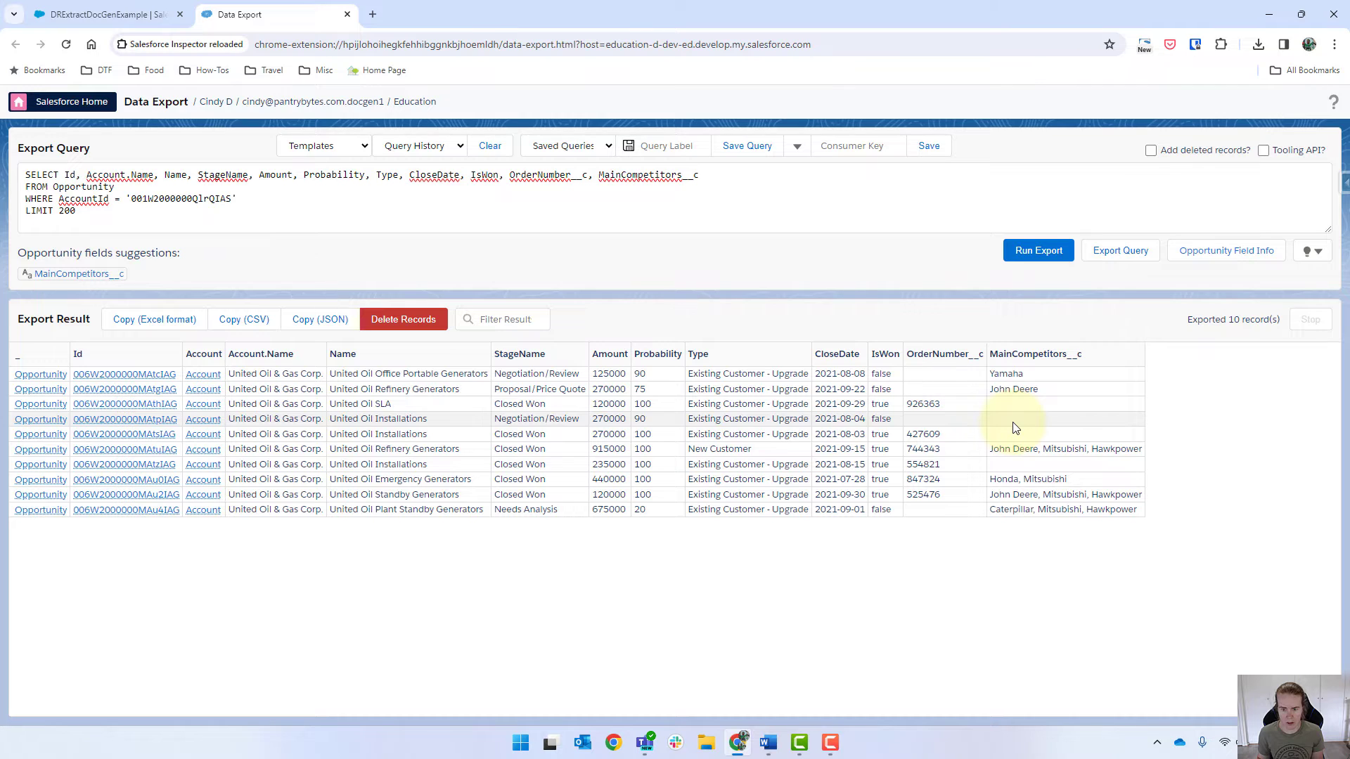
{"action": "left_click", "coordinate": [113, 15]}
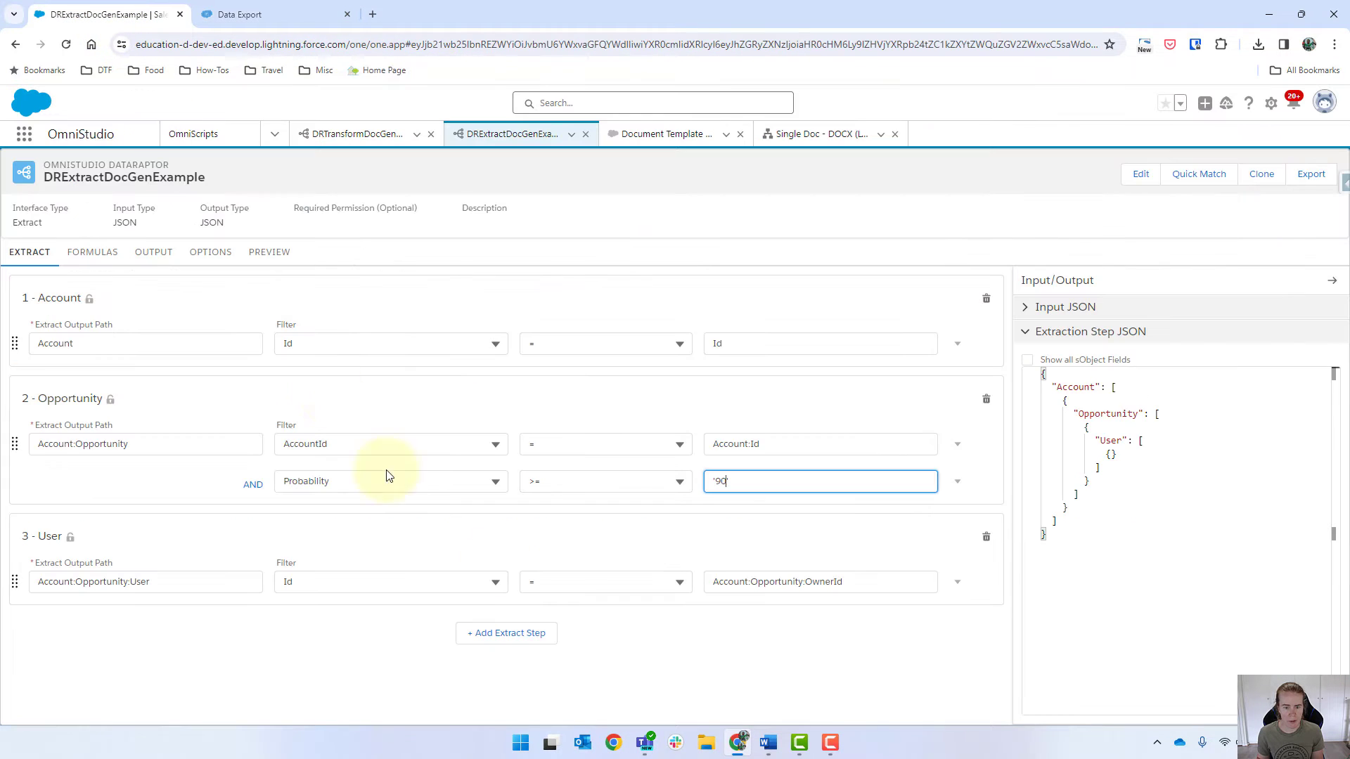
Step: Add AND condition MainCompetitors__c <> '$Vlocity.NULL' to the Opportunity step and show the preview
{"action": "left_click", "coordinate": [957, 481]}
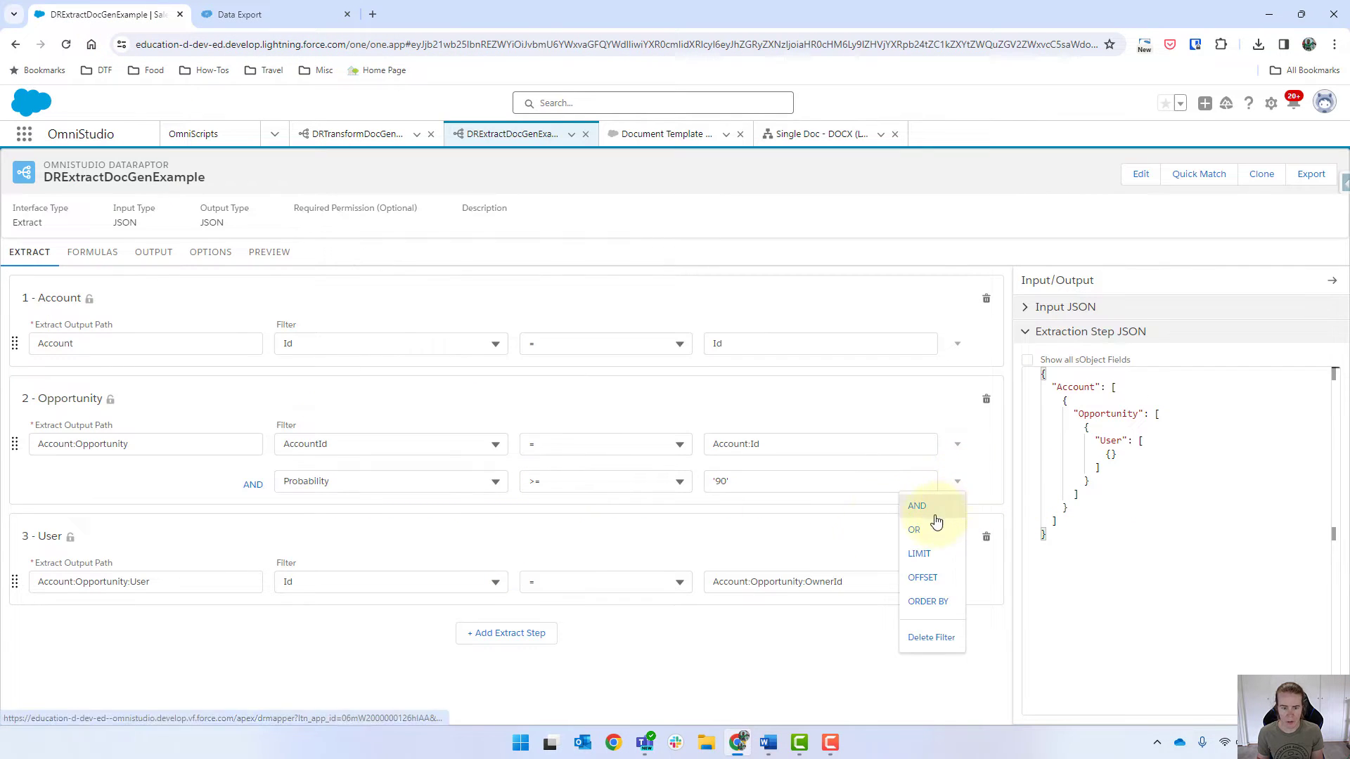
{"action": "left_click", "coordinate": [935, 518]}
{"action": "left_click", "coordinate": [377, 518]}
{"action": "type", "text": "main"}
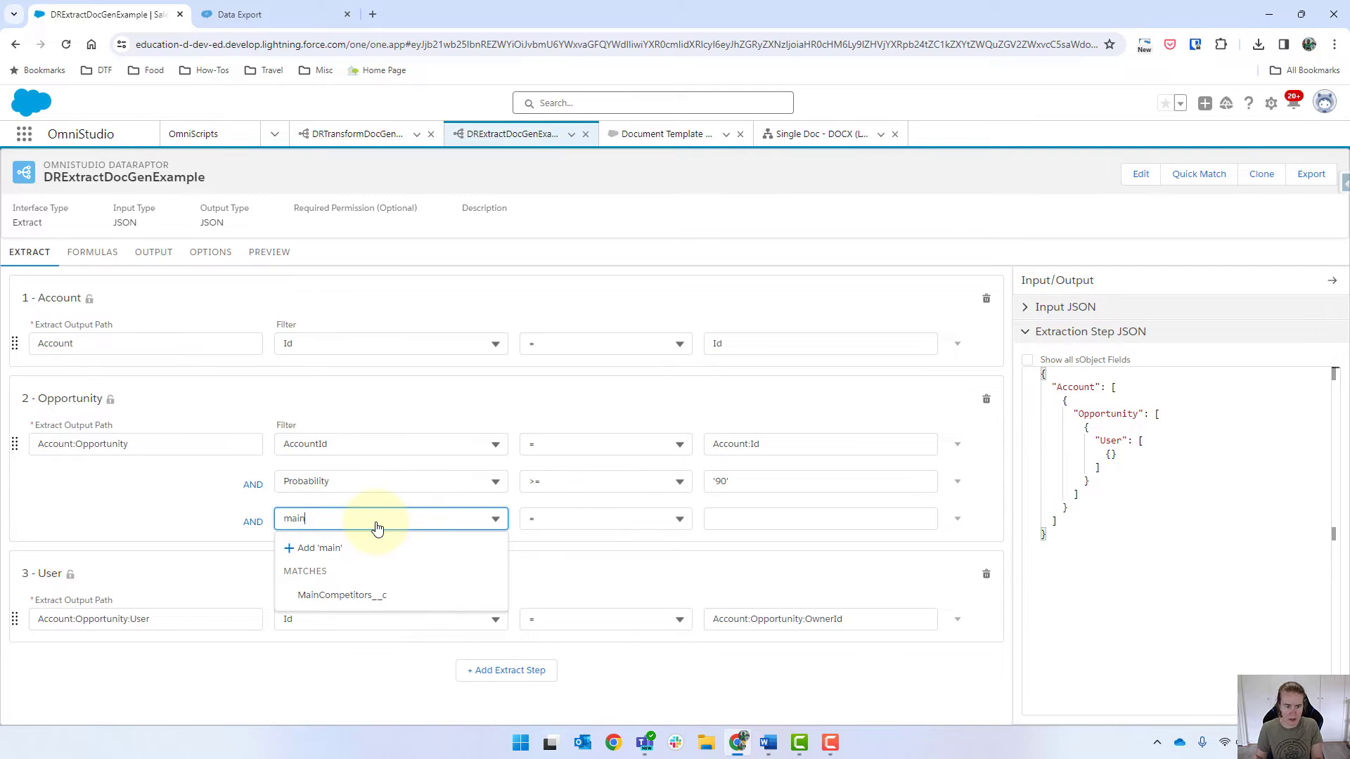
{"action": "left_click", "coordinate": [344, 595]}
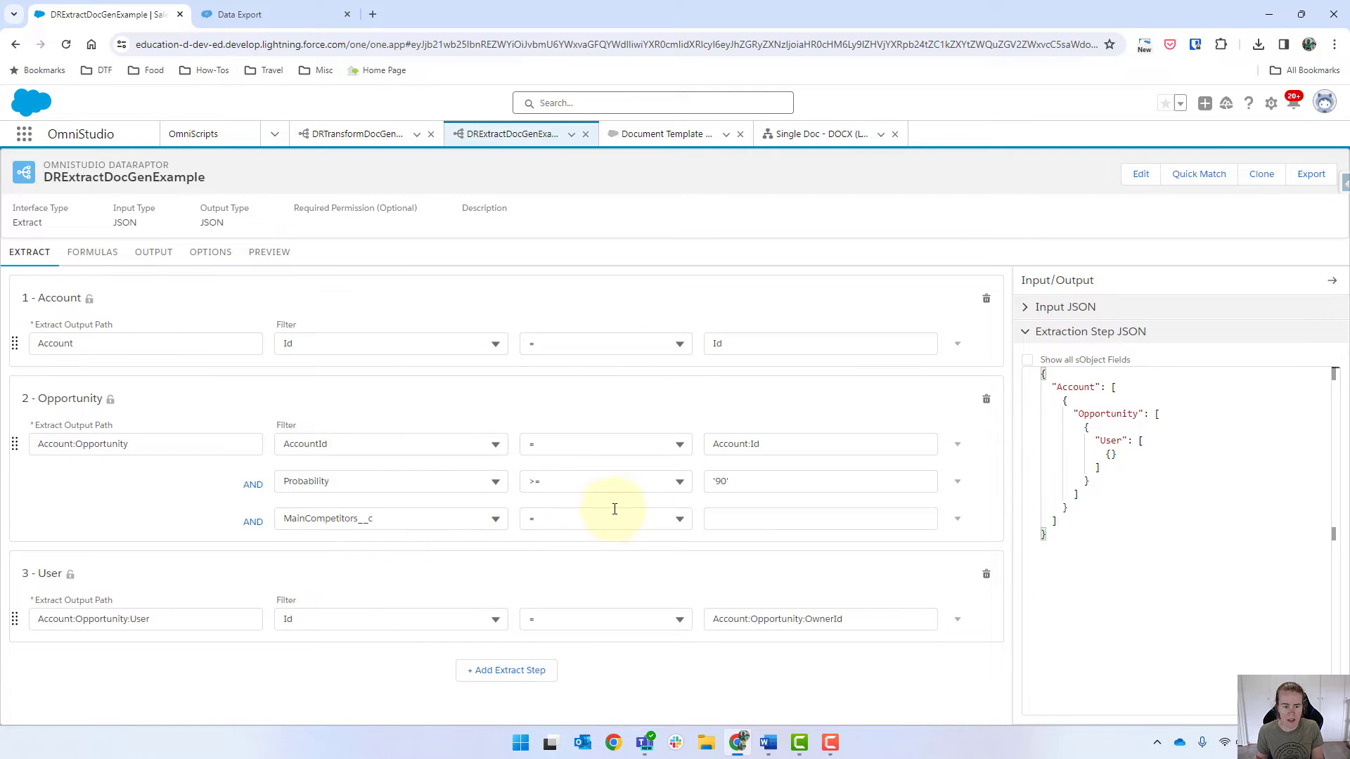
{"action": "left_click", "coordinate": [682, 517]}
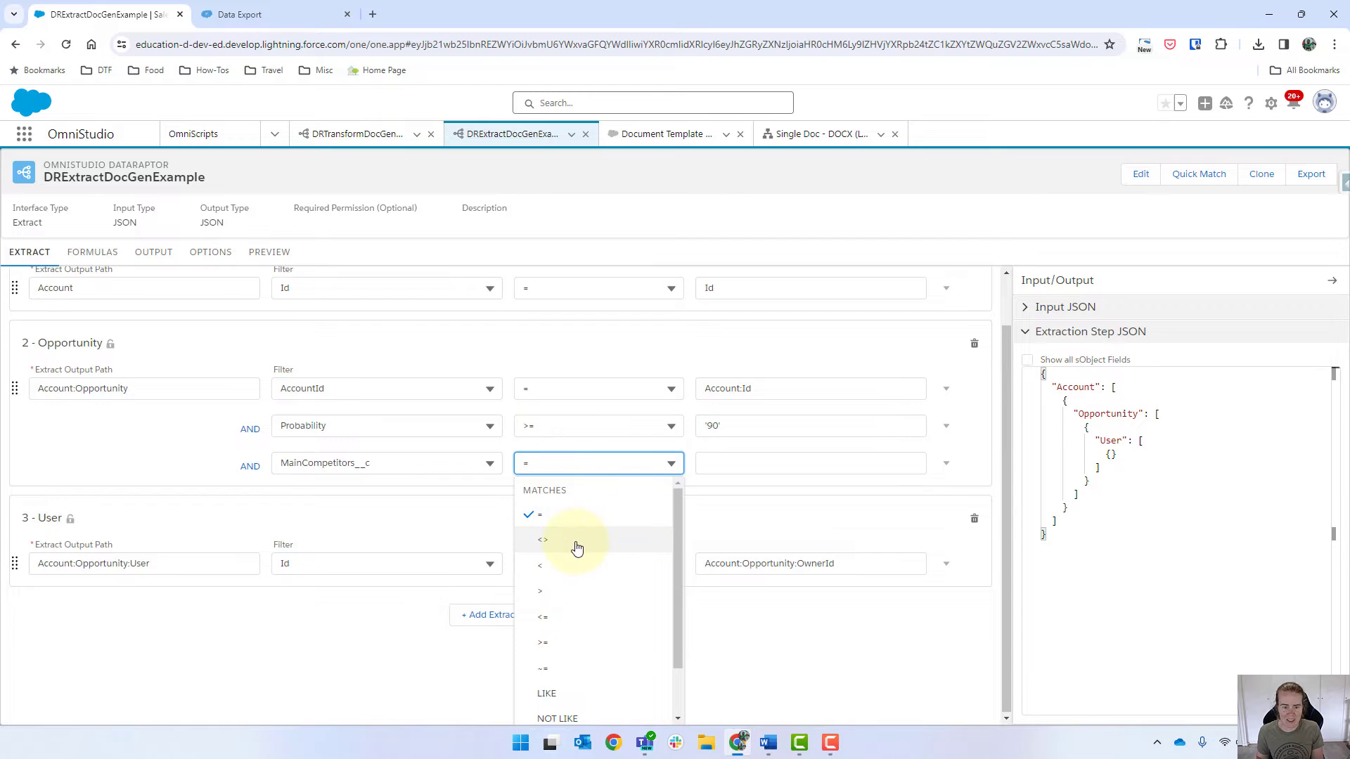
{"action": "left_click", "coordinate": [575, 545]}
{"action": "left_click", "coordinate": [765, 521]}
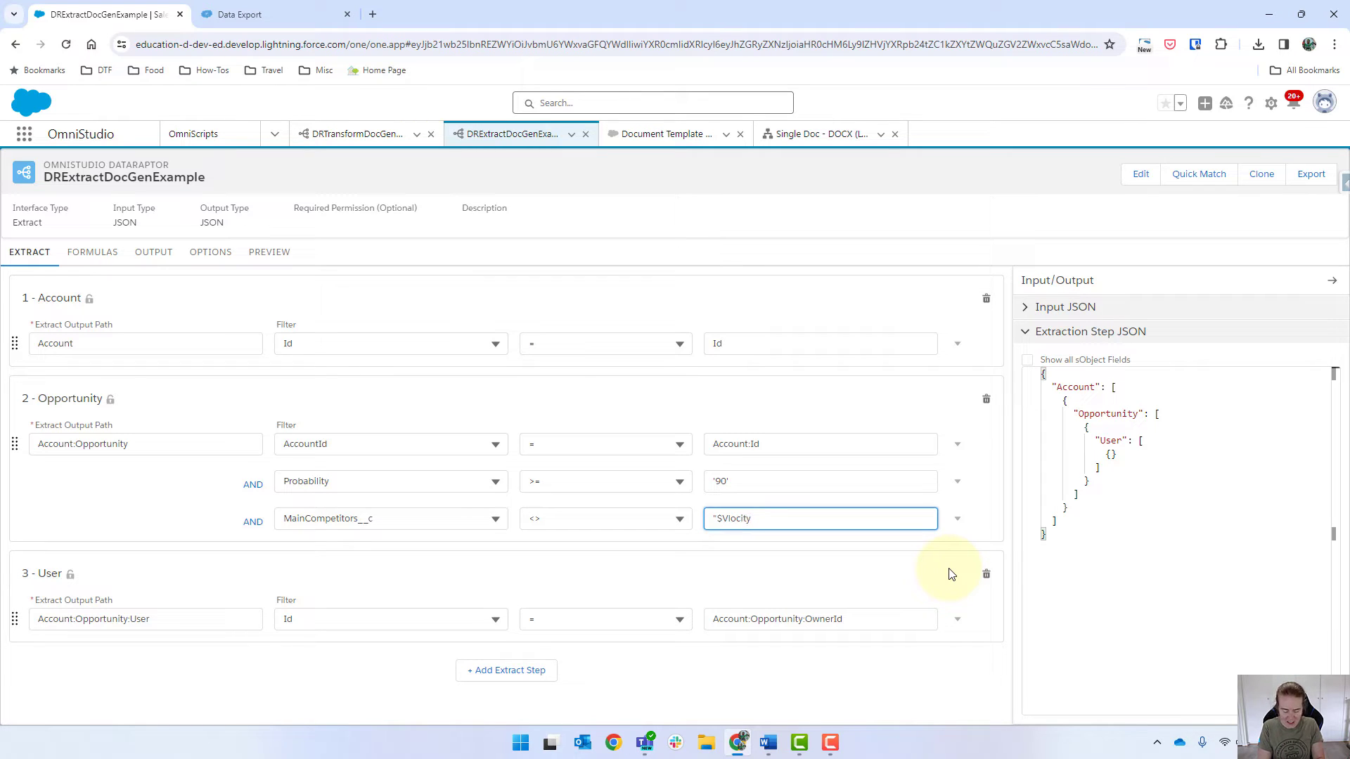
{"action": "type", "text": "L\""}
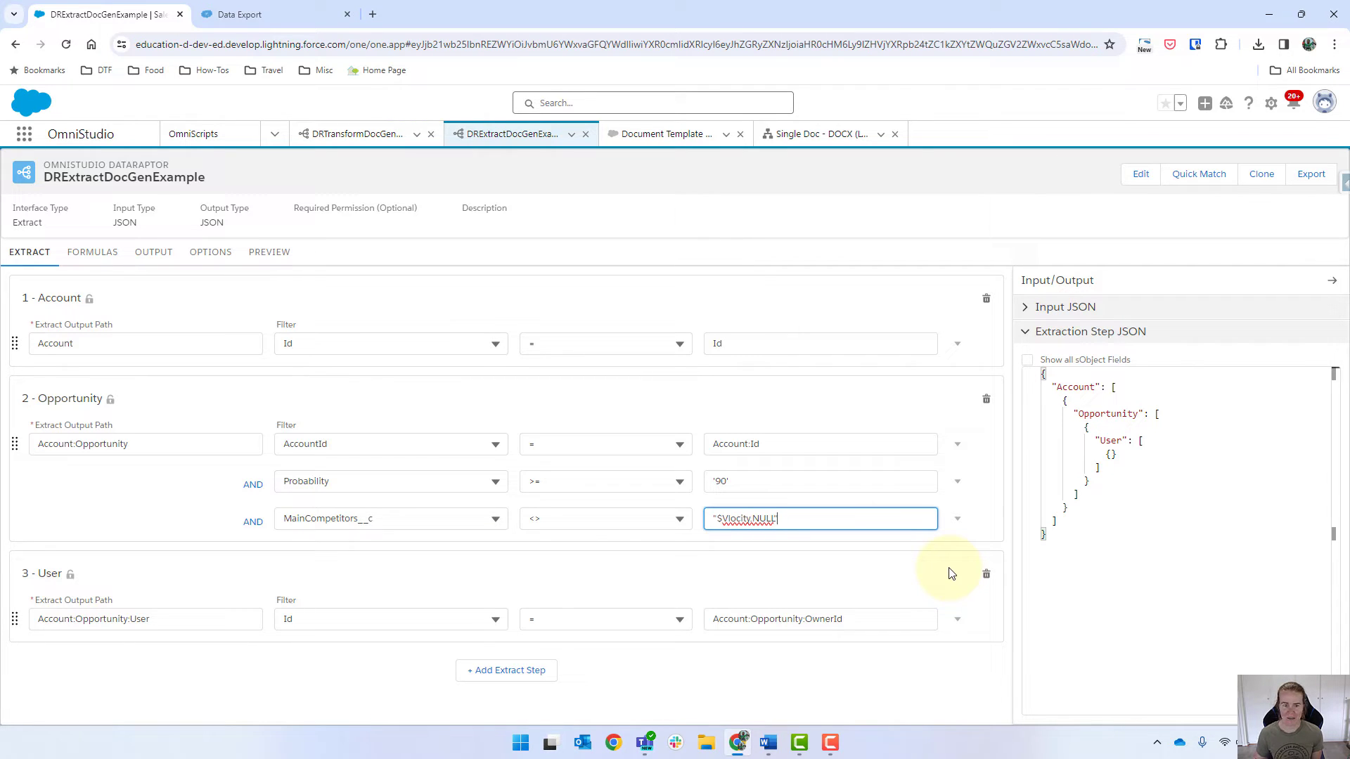
{"action": "left_click", "coordinate": [268, 262]}
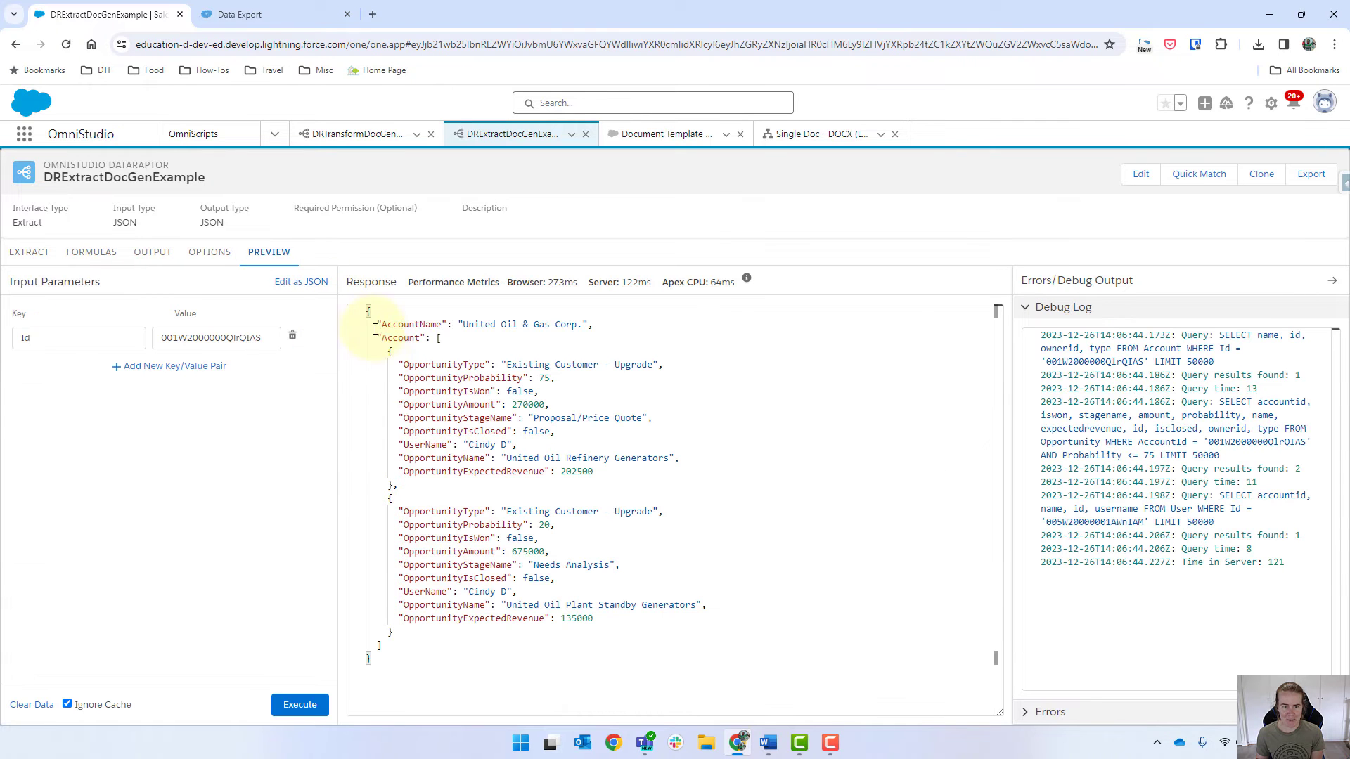
Step: Map Account:Opportunity:MainCompetitors__c to output path Account:OpportunityMainCompetitors
{"action": "left_click", "coordinate": [27, 260]}
{"action": "left_click", "coordinate": [165, 254]}
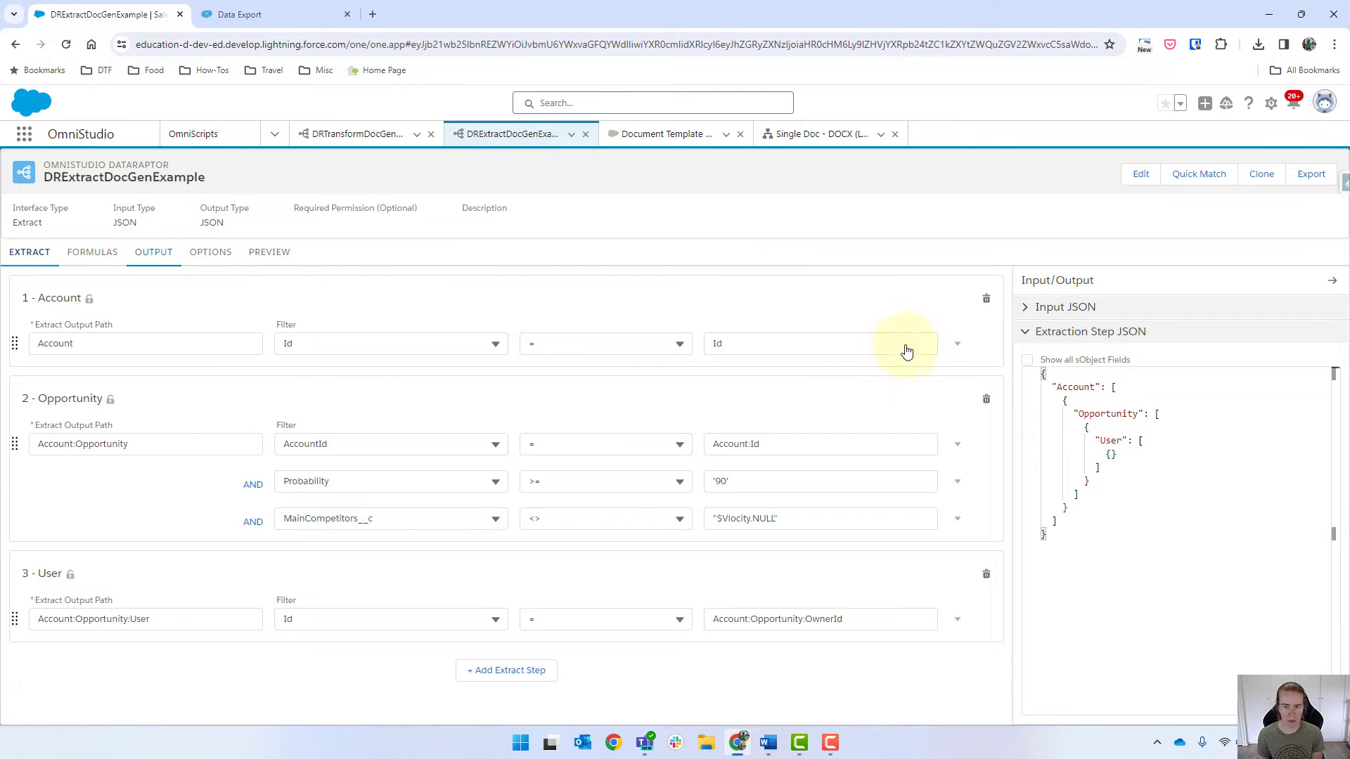
{"action": "left_click", "coordinate": [996, 282]}
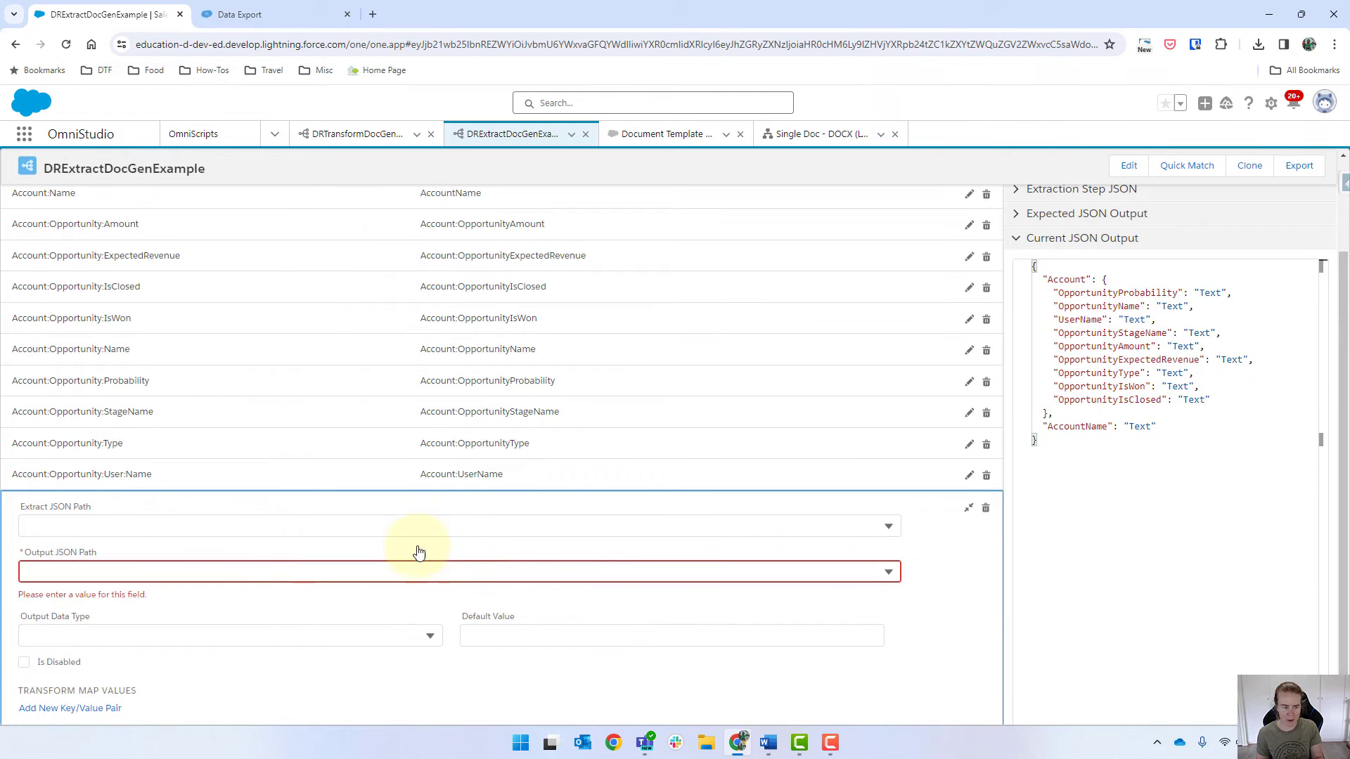
{"action": "left_click", "coordinate": [93, 525]}
{"action": "type", "text": "main"}
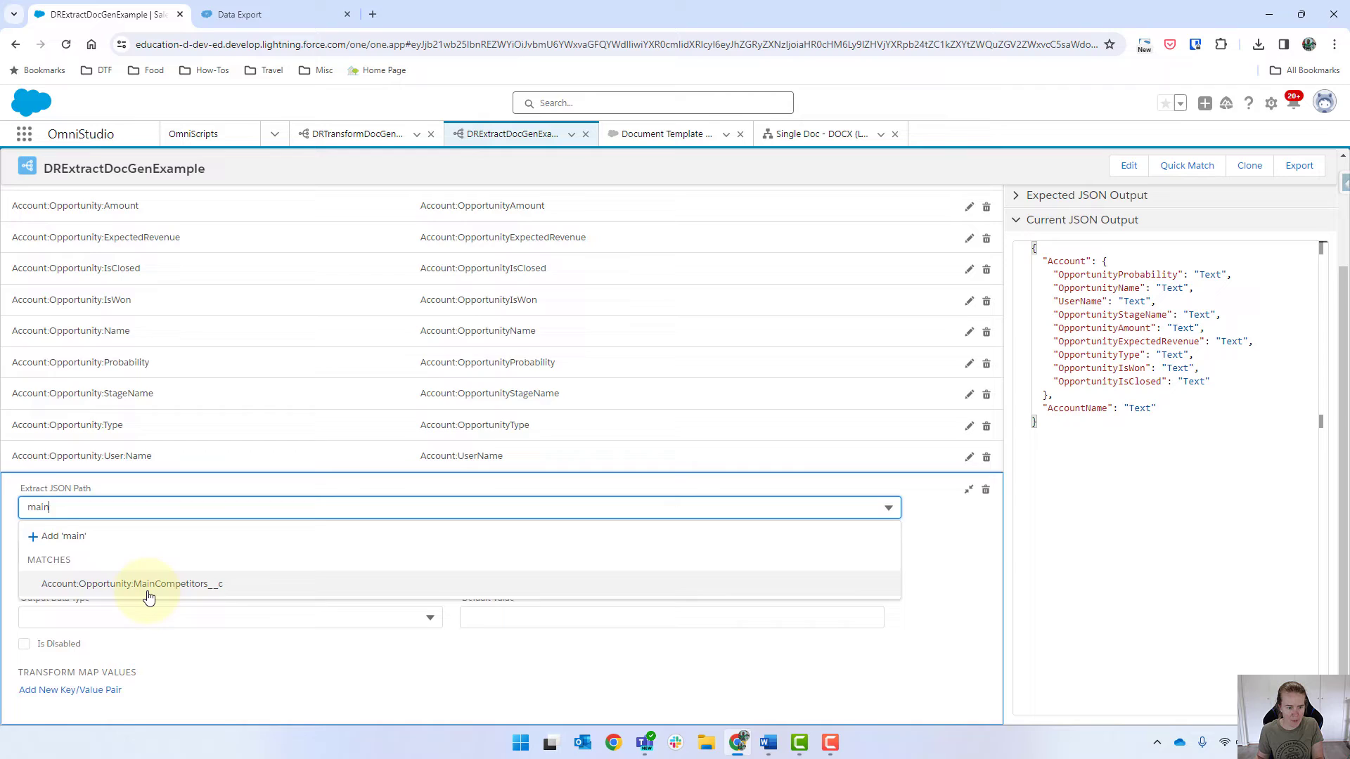
{"action": "left_click", "coordinate": [146, 589]}
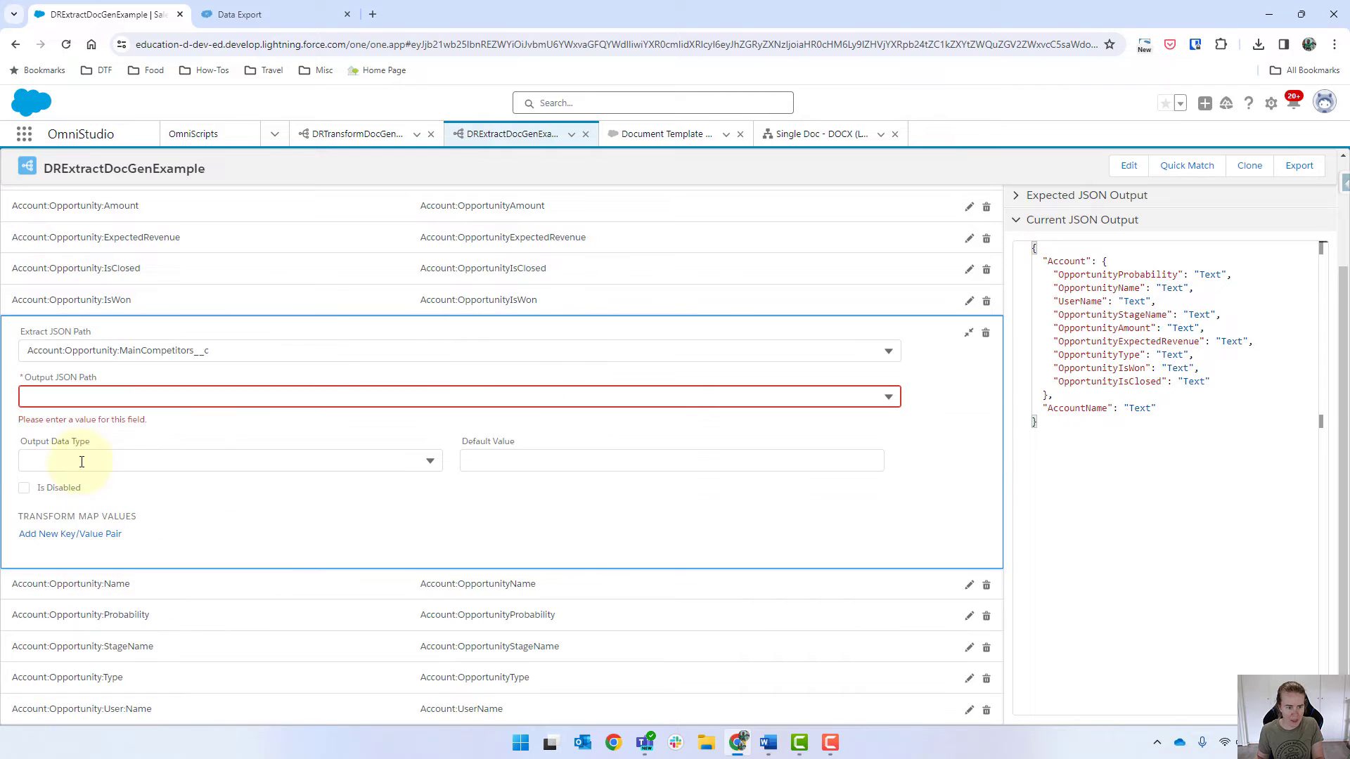
{"action": "left_click", "coordinate": [80, 399]}
{"action": "type", "text": "Account:"}
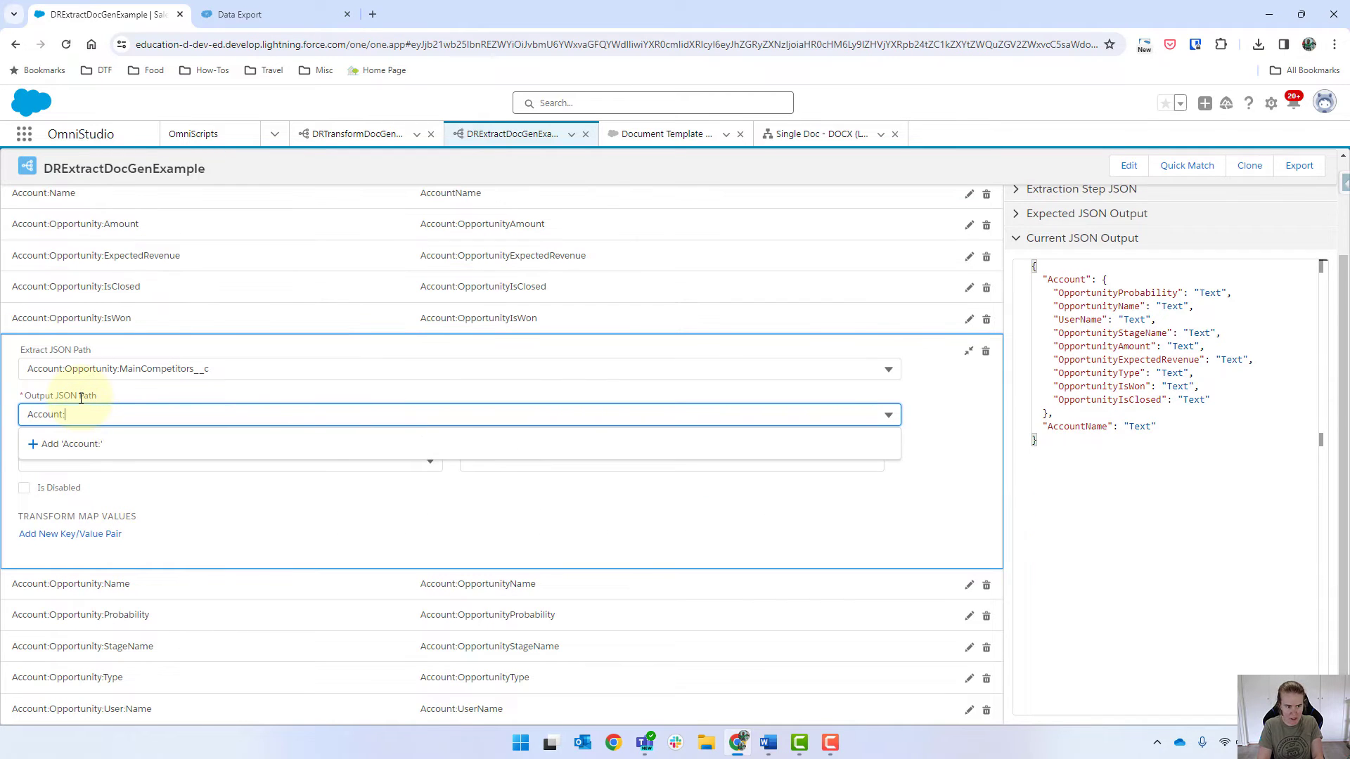
{"action": "type", "text": "OpportunityMainCompe"}
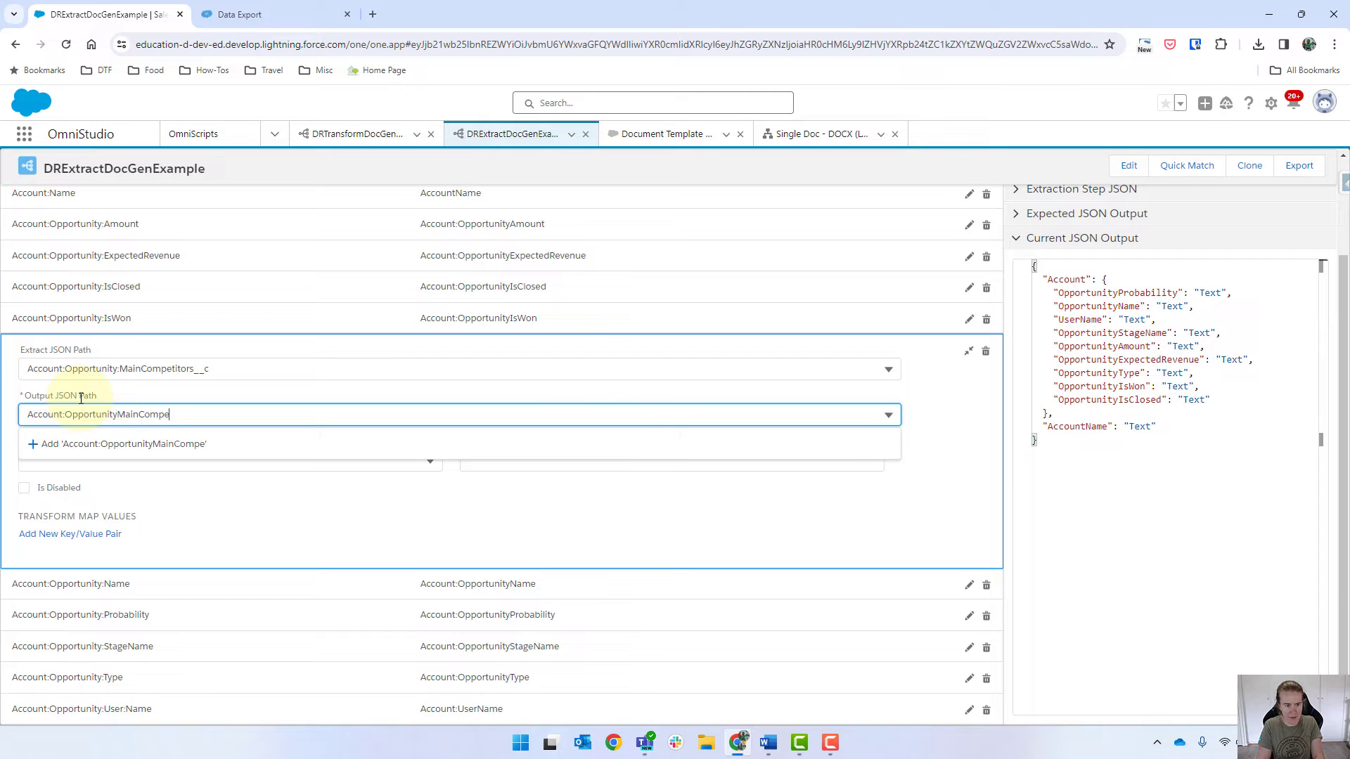
{"action": "type", "text": "titors"}
{"action": "key", "text": "Return"}
Step: Run the preview showing four opportunities with competitors and compare with Data Export
{"action": "scroll", "coordinate": [202, 271], "scroll_direction": "up", "scroll_amount": 2}
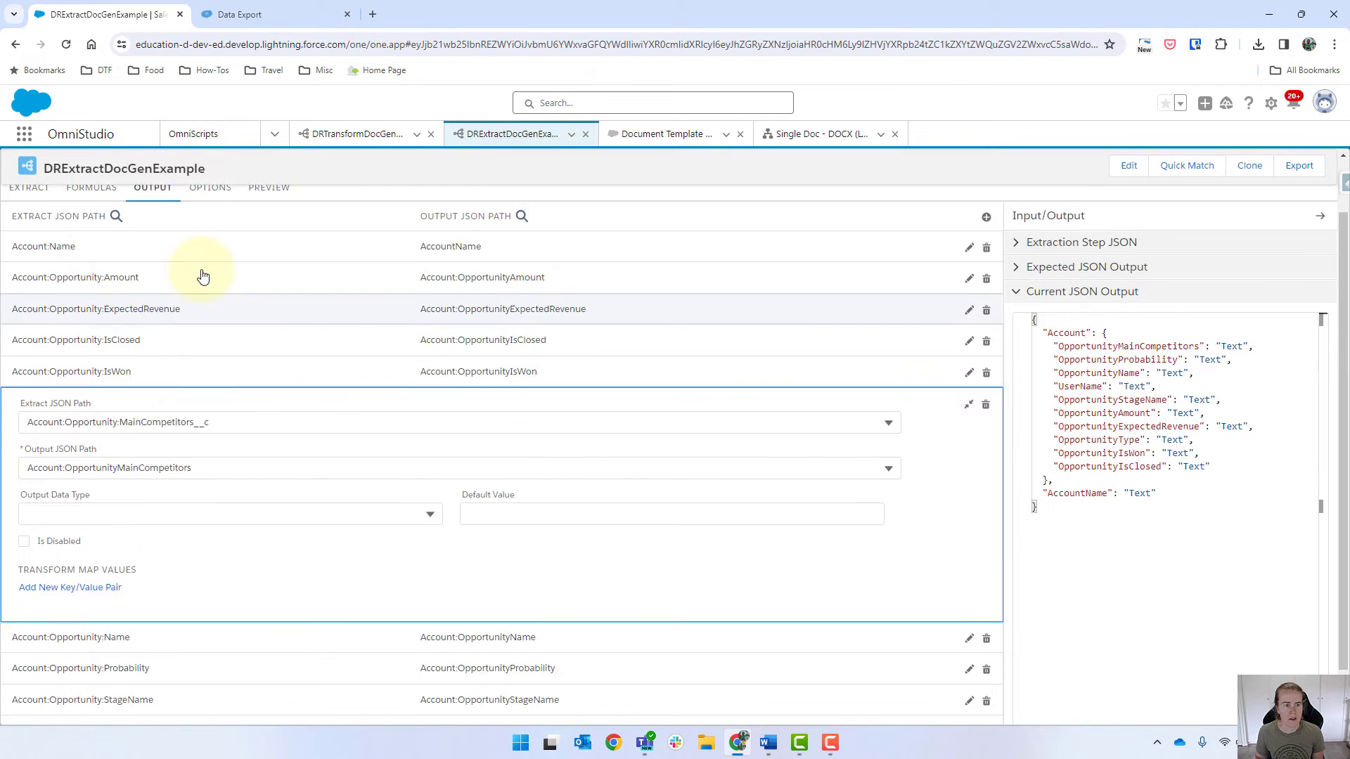
{"action": "left_click", "coordinate": [268, 254]}
{"action": "left_click", "coordinate": [301, 704]}
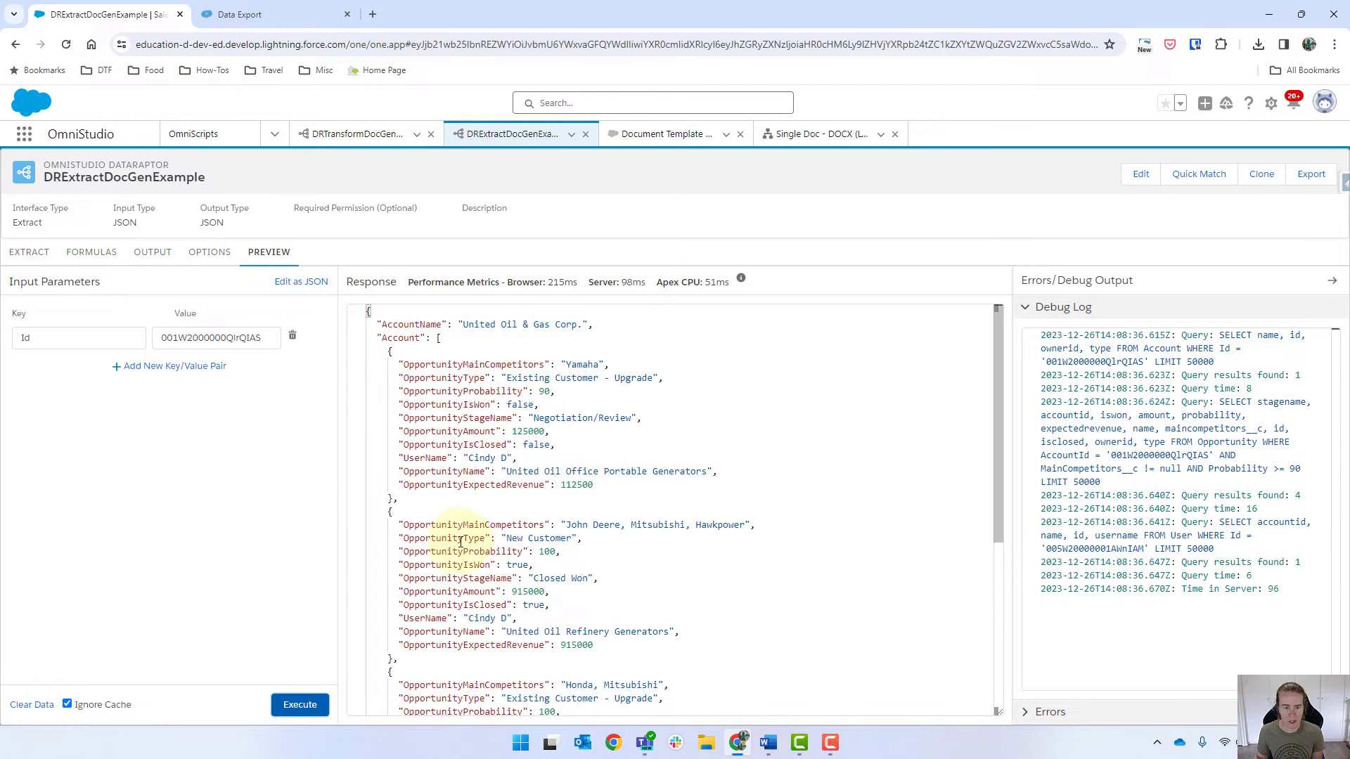
{"action": "scroll", "coordinate": [460, 542], "scroll_direction": "down", "scroll_amount": 4}
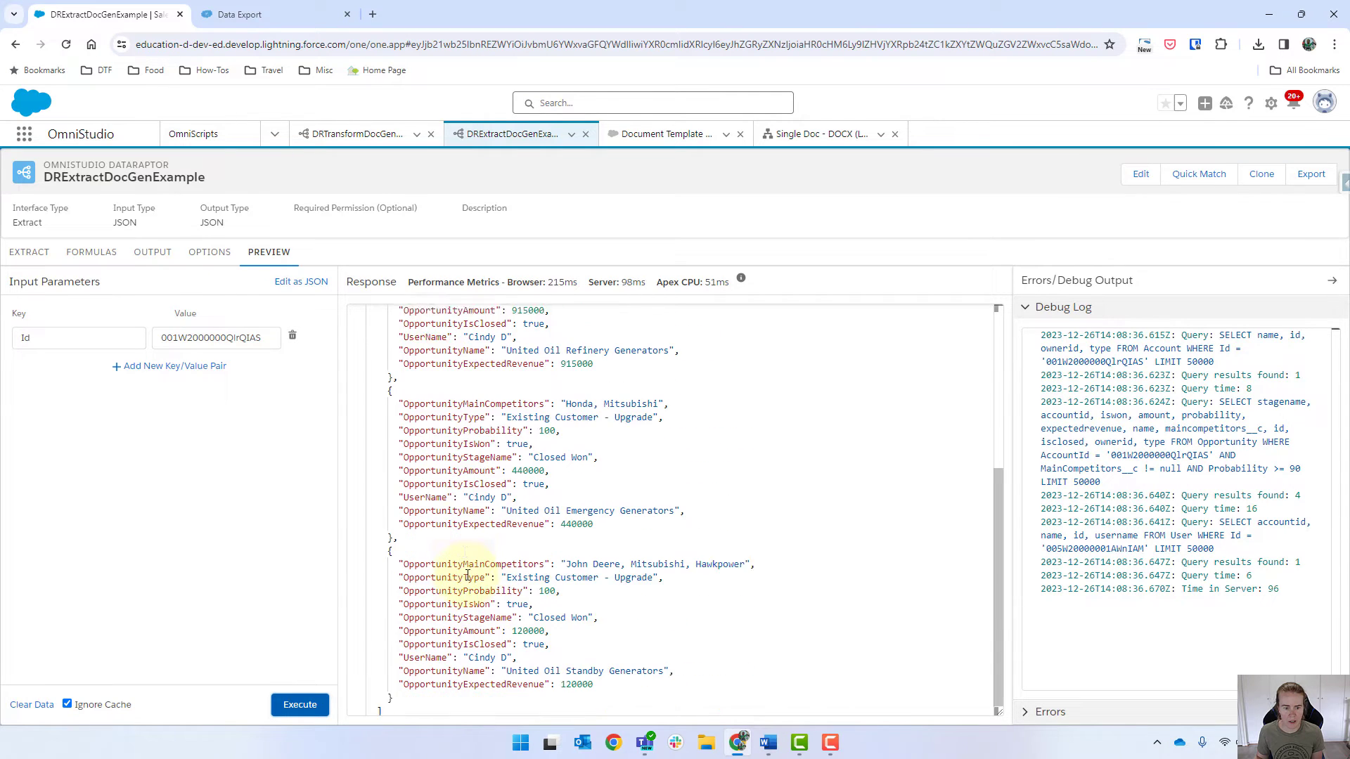
{"action": "scroll", "coordinate": [468, 576], "scroll_direction": "up", "scroll_amount": 5}
{"action": "left_click", "coordinate": [297, 18]}
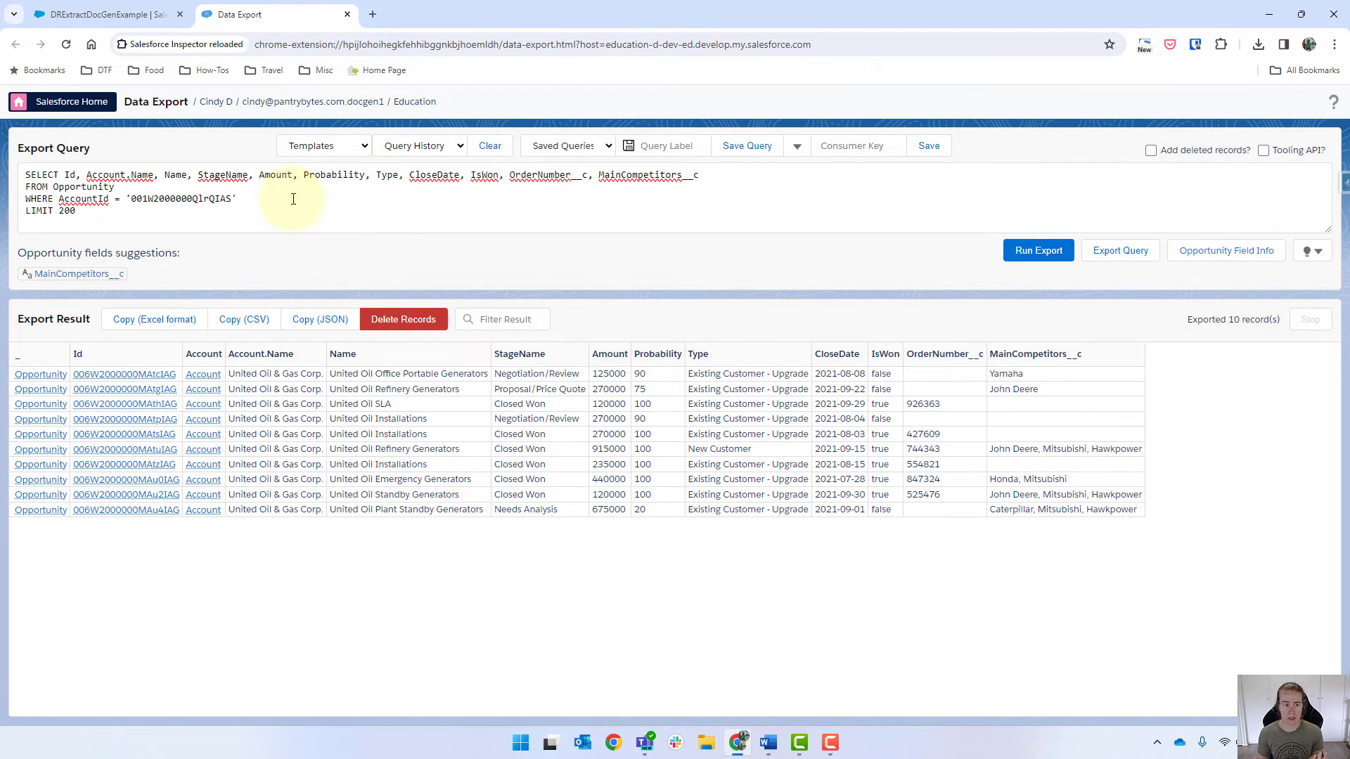
{"action": "left_click", "coordinate": [81, 15]}
{"action": "left_click", "coordinate": [29, 252]}
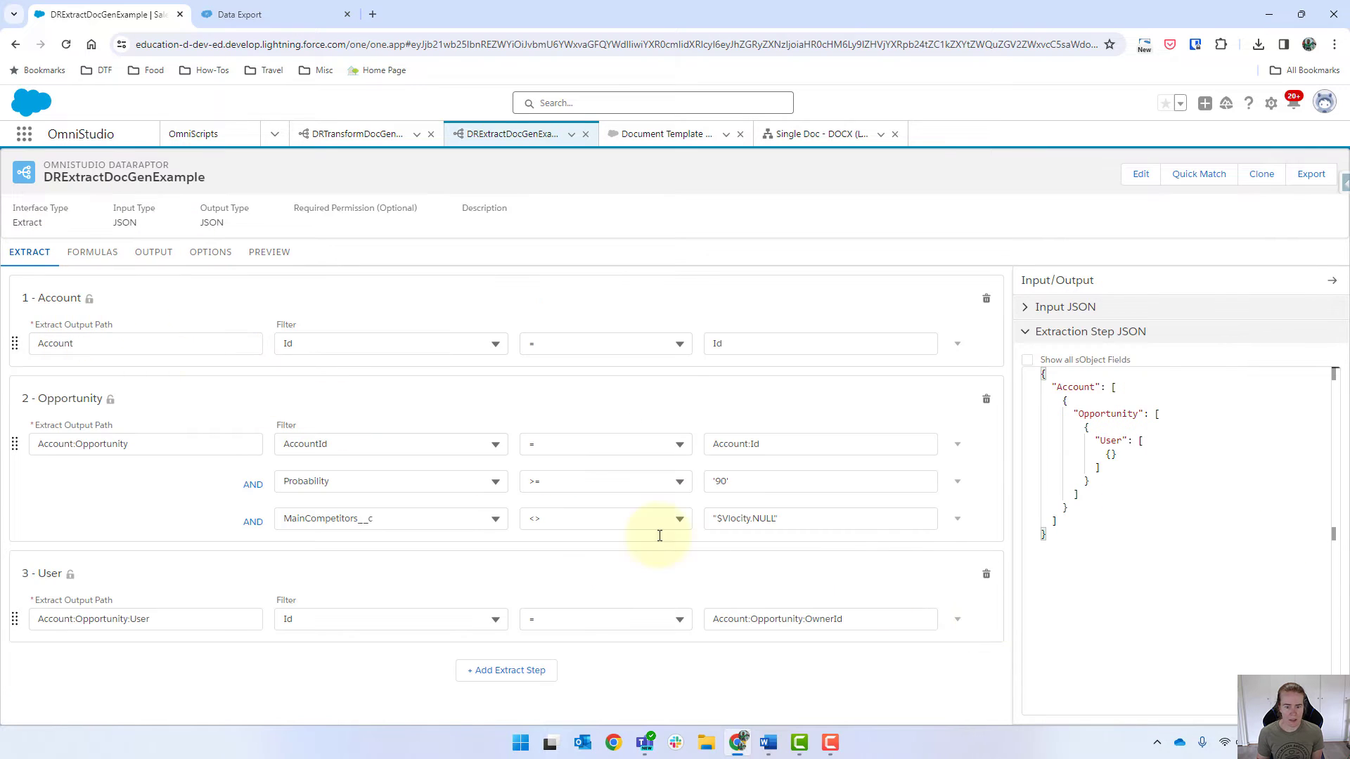
Step: Cap the Opportunity step at LIMIT 1, removing an accidentally added empty OR condition
{"action": "left_click", "coordinate": [958, 519]}
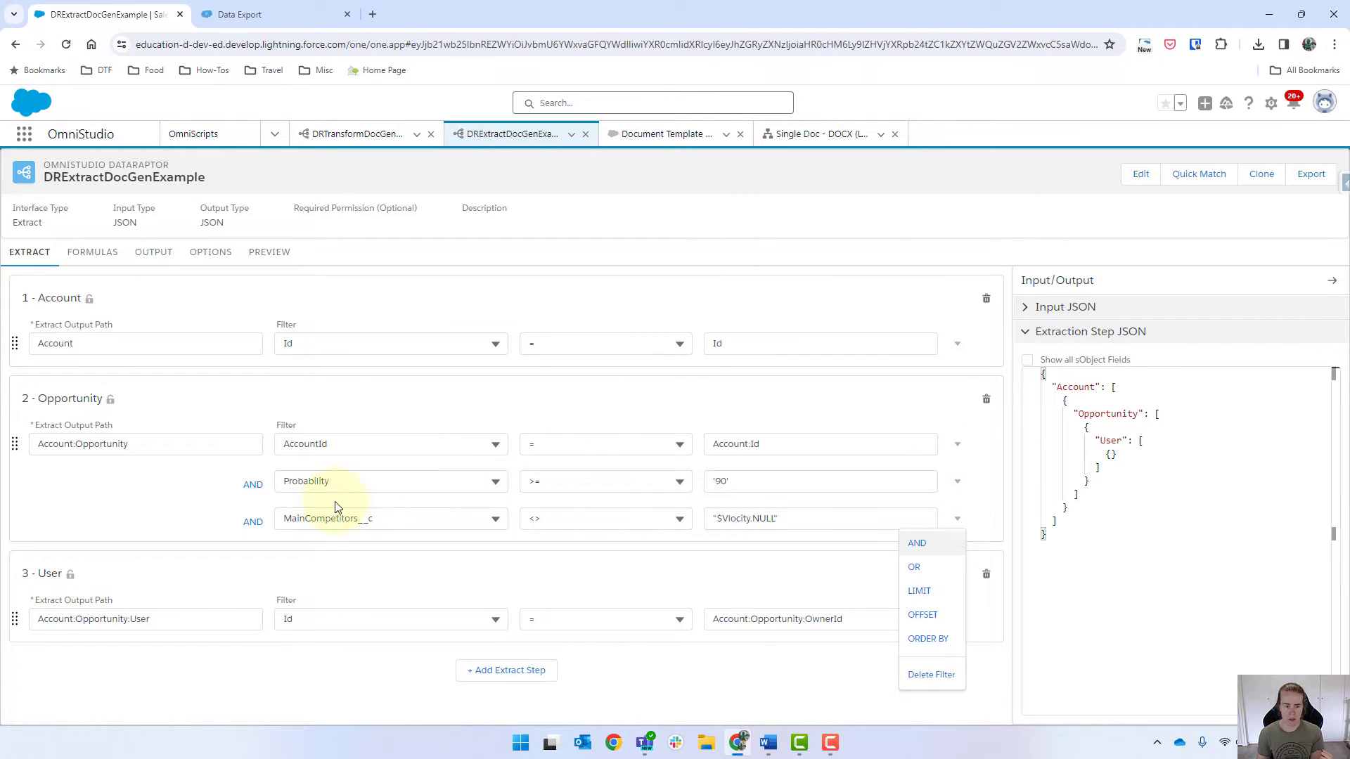
{"action": "left_click", "coordinate": [933, 577]}
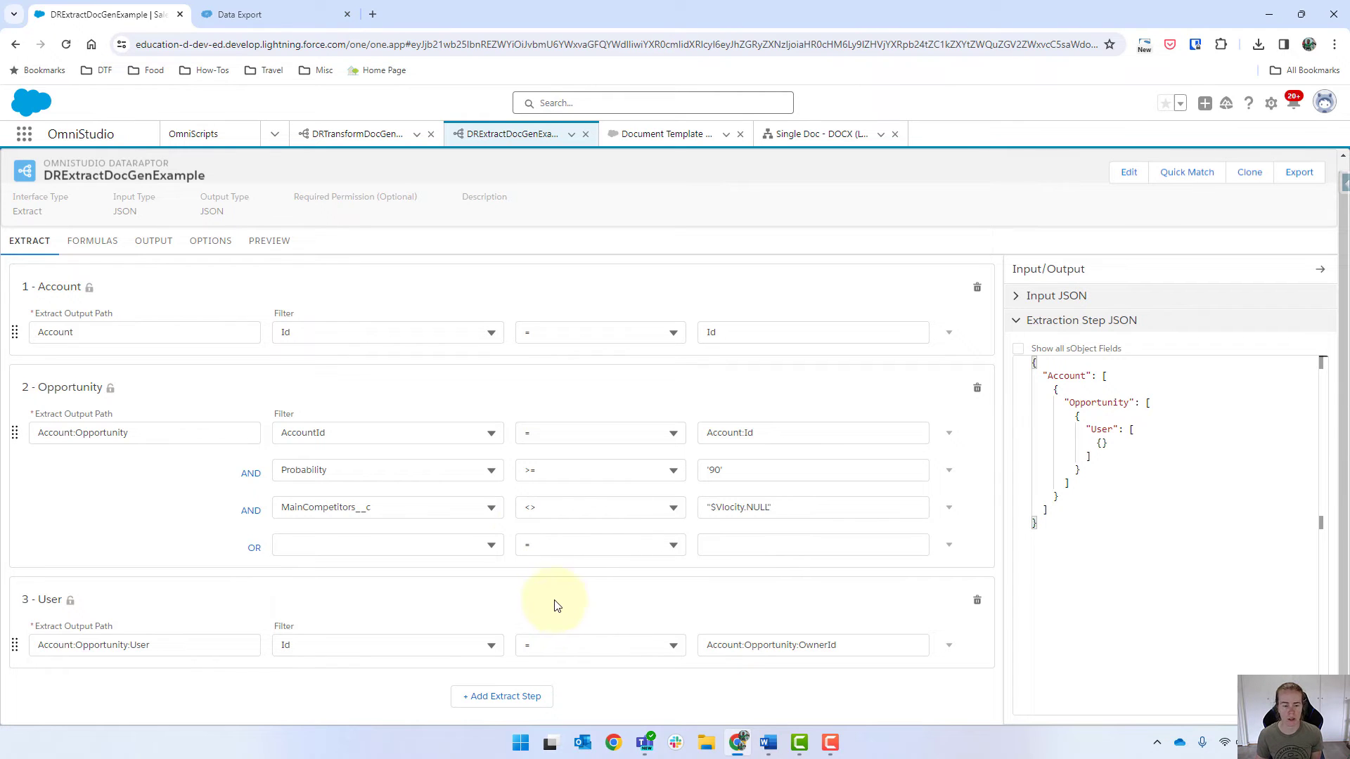
{"action": "left_click", "coordinate": [949, 545]}
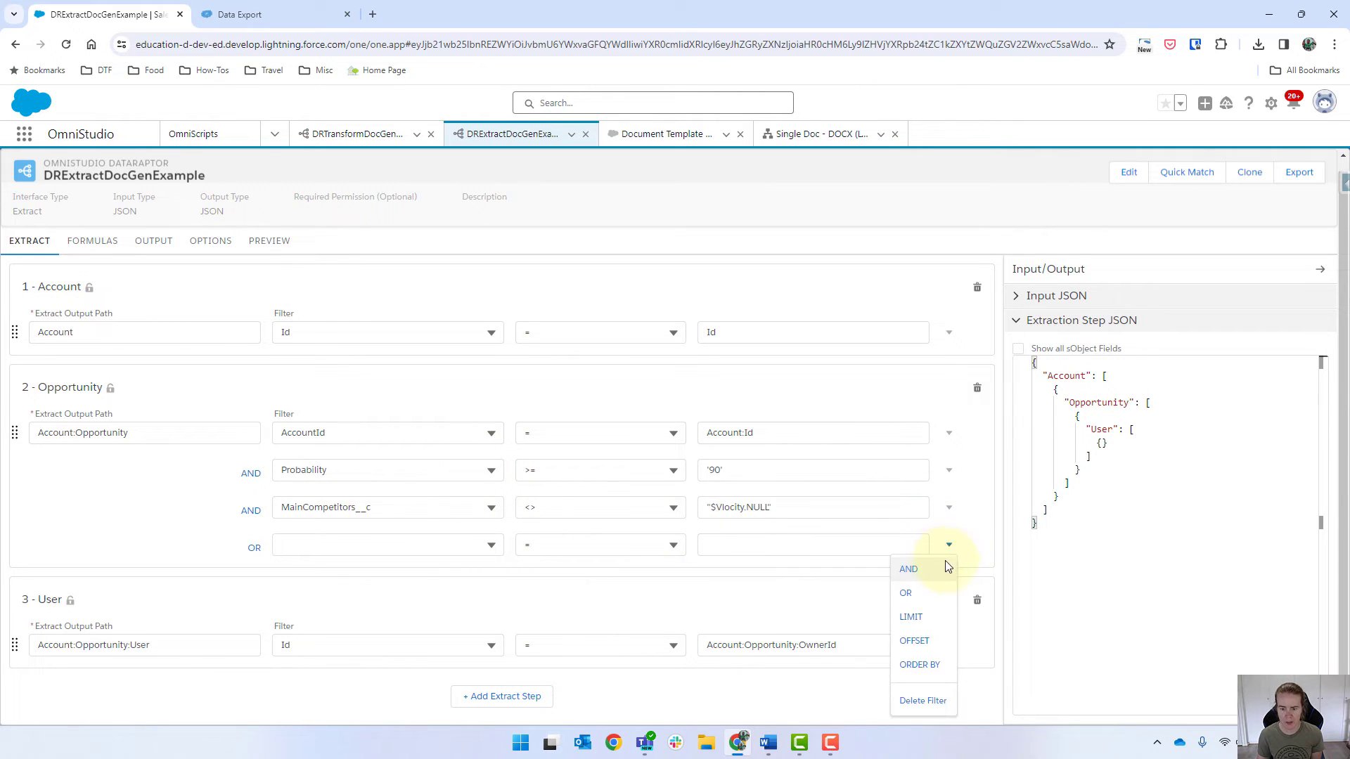
{"action": "left_click", "coordinate": [923, 705]}
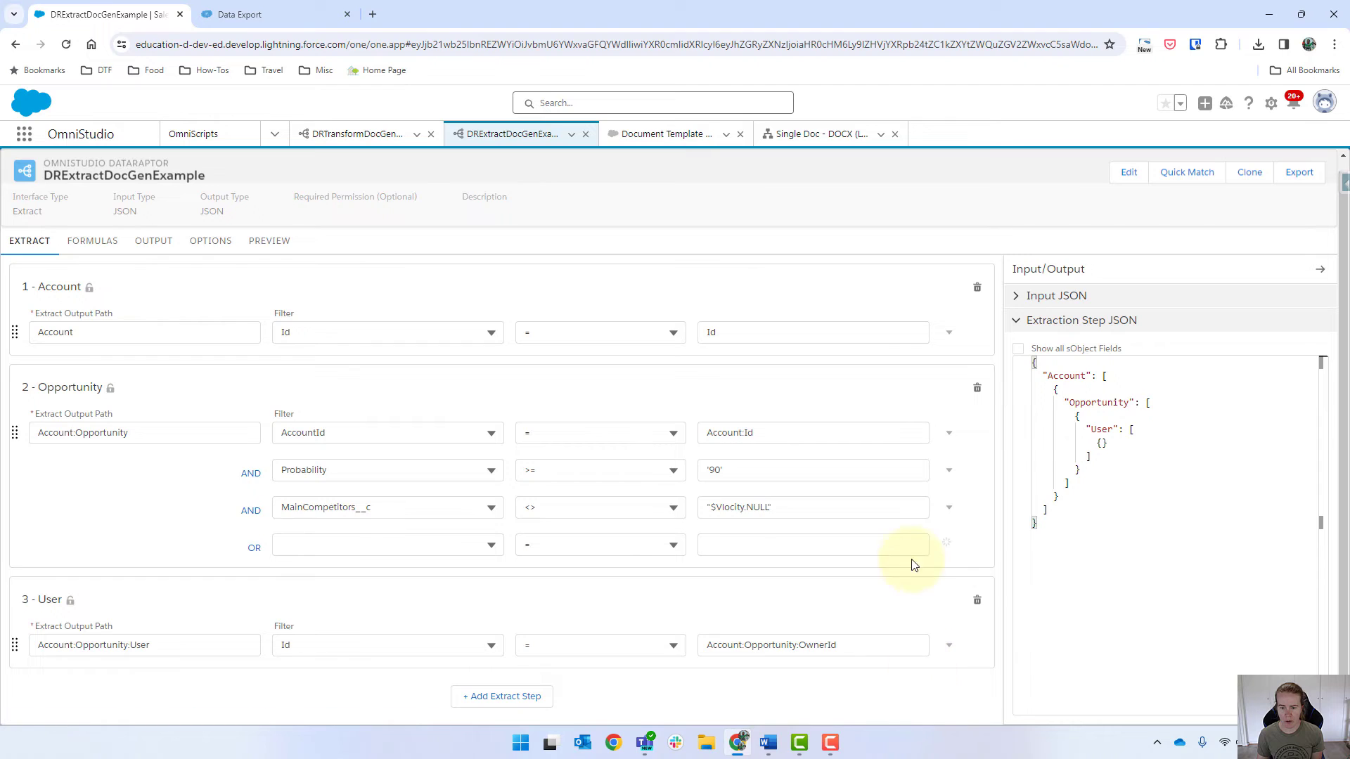
{"action": "left_click", "coordinate": [956, 520]}
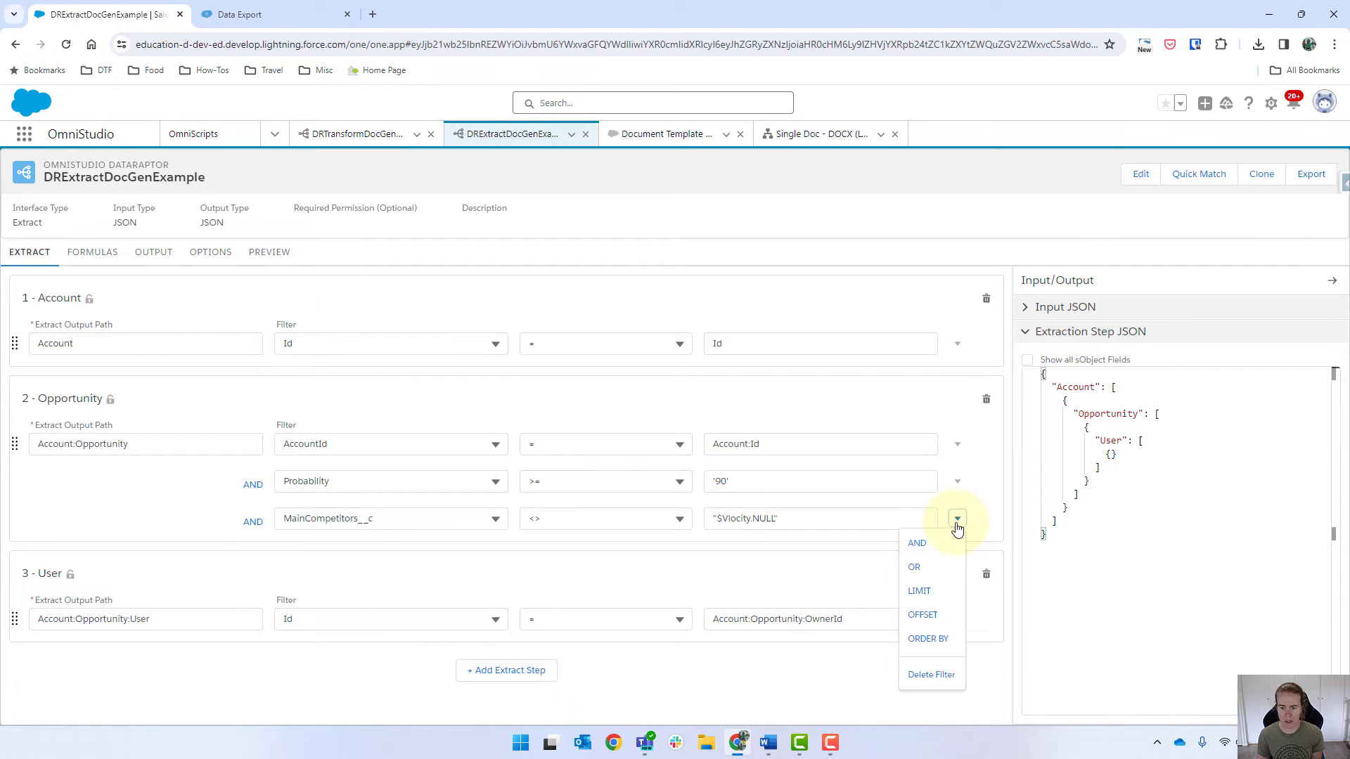
{"action": "left_click", "coordinate": [939, 590]}
{"action": "left_click", "coordinate": [567, 563]}
{"action": "type", "text": "1"}
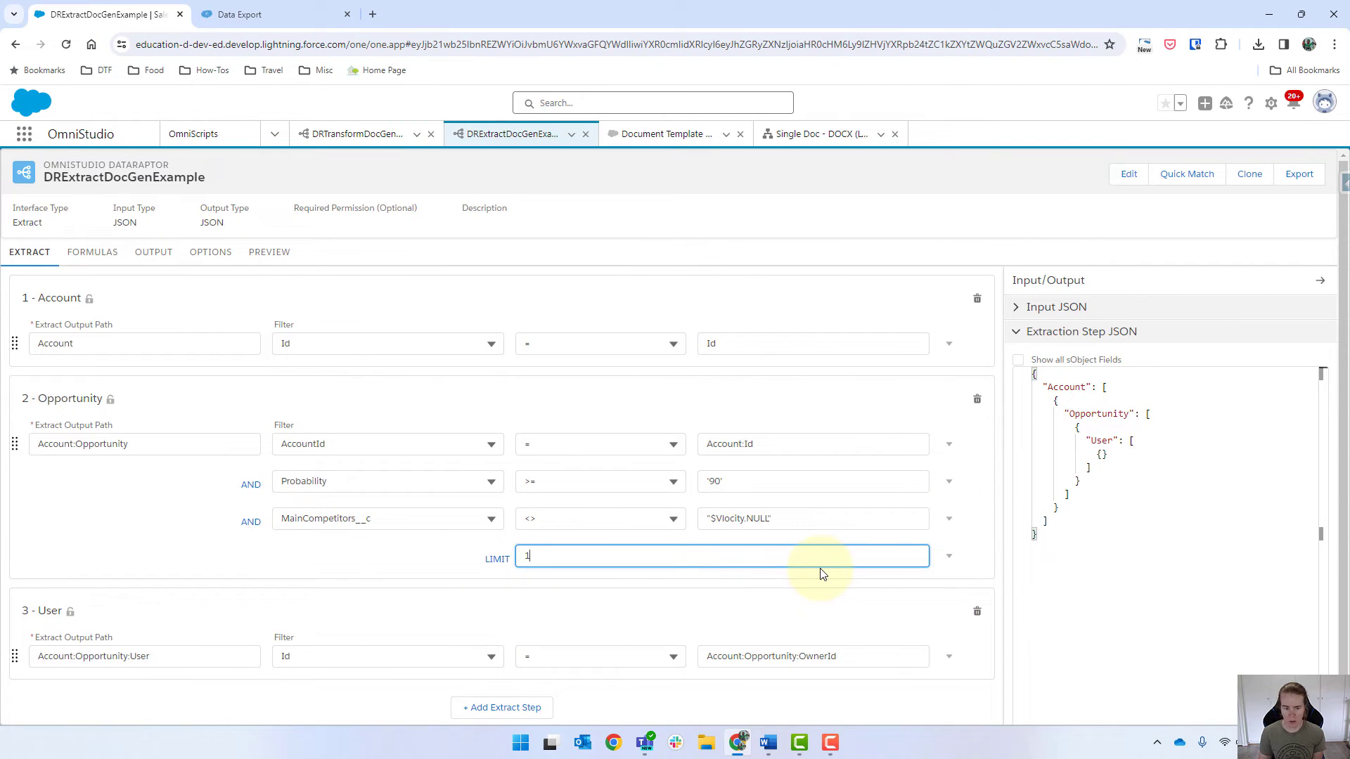
{"action": "left_click", "coordinate": [168, 546]}
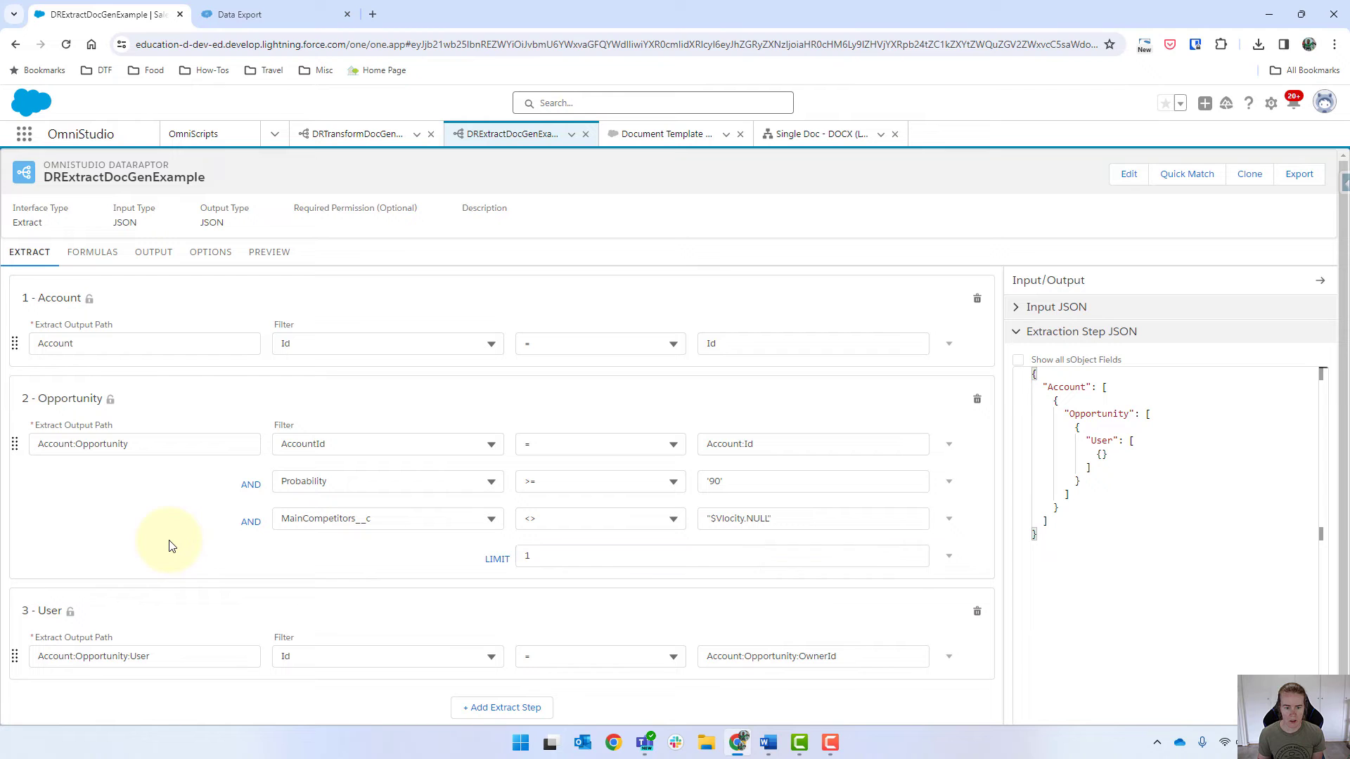
Step: Run the preview to confirm only United Oil Office Portable Generators is returned
{"action": "left_click", "coordinate": [269, 252]}
{"action": "left_click", "coordinate": [300, 704]}
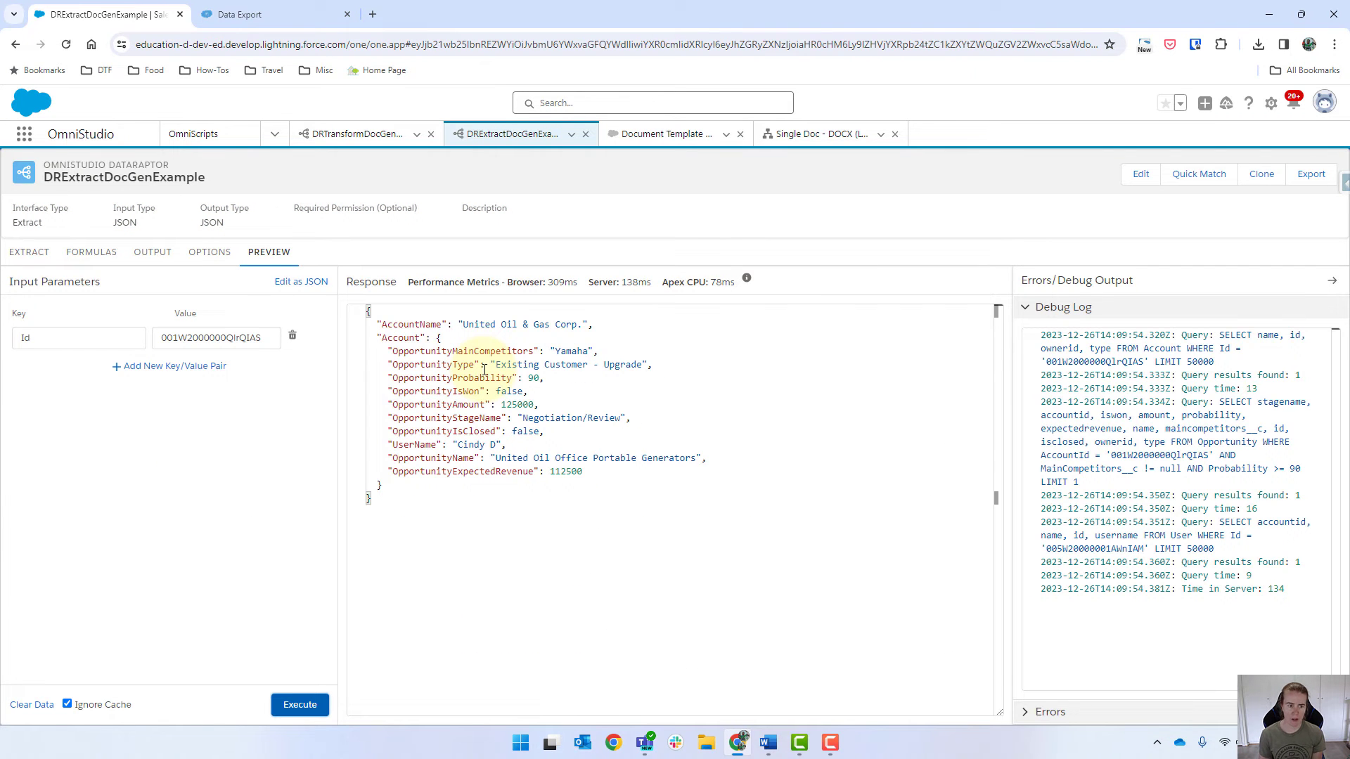
{"action": "left_click", "coordinate": [29, 253]}
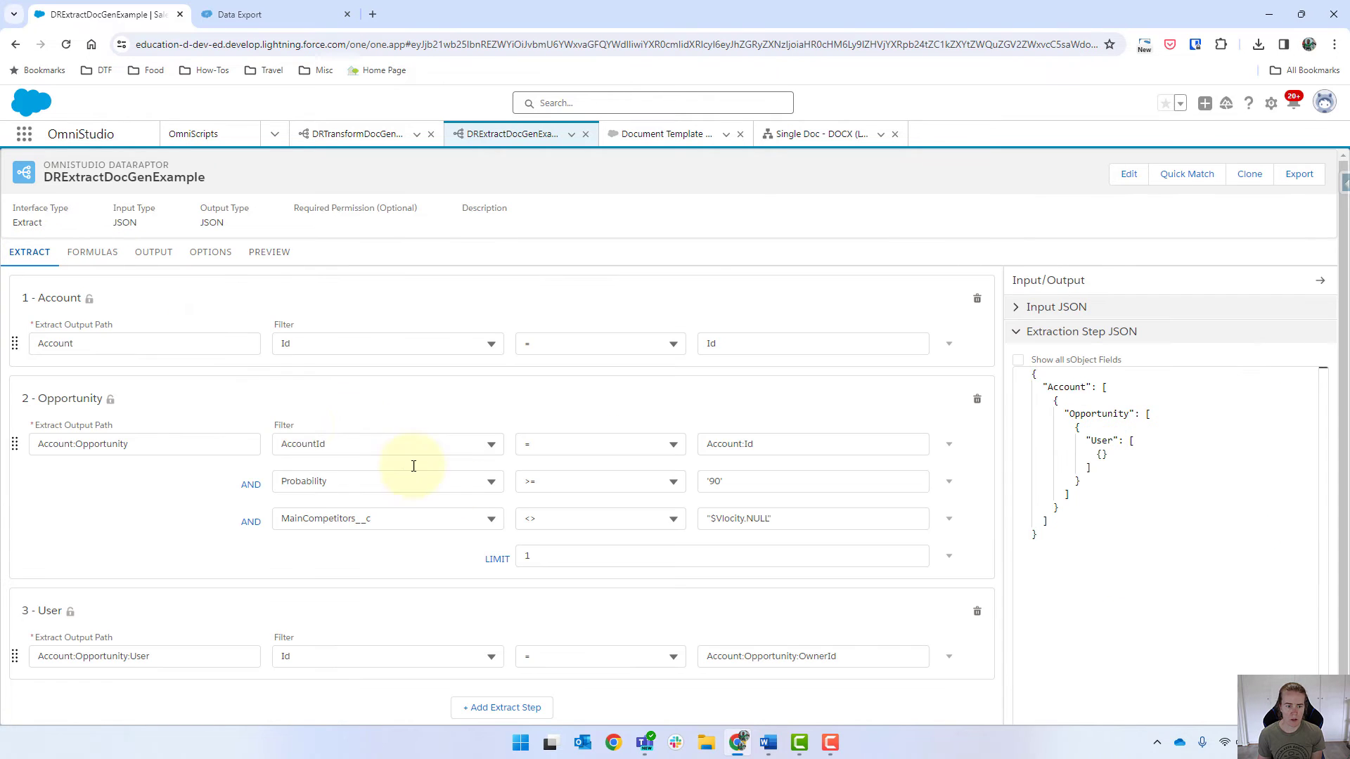
Step: Add an ORDER BY clause to the Opportunity step beside its LIMIT 1
{"action": "left_click", "coordinate": [949, 519]}
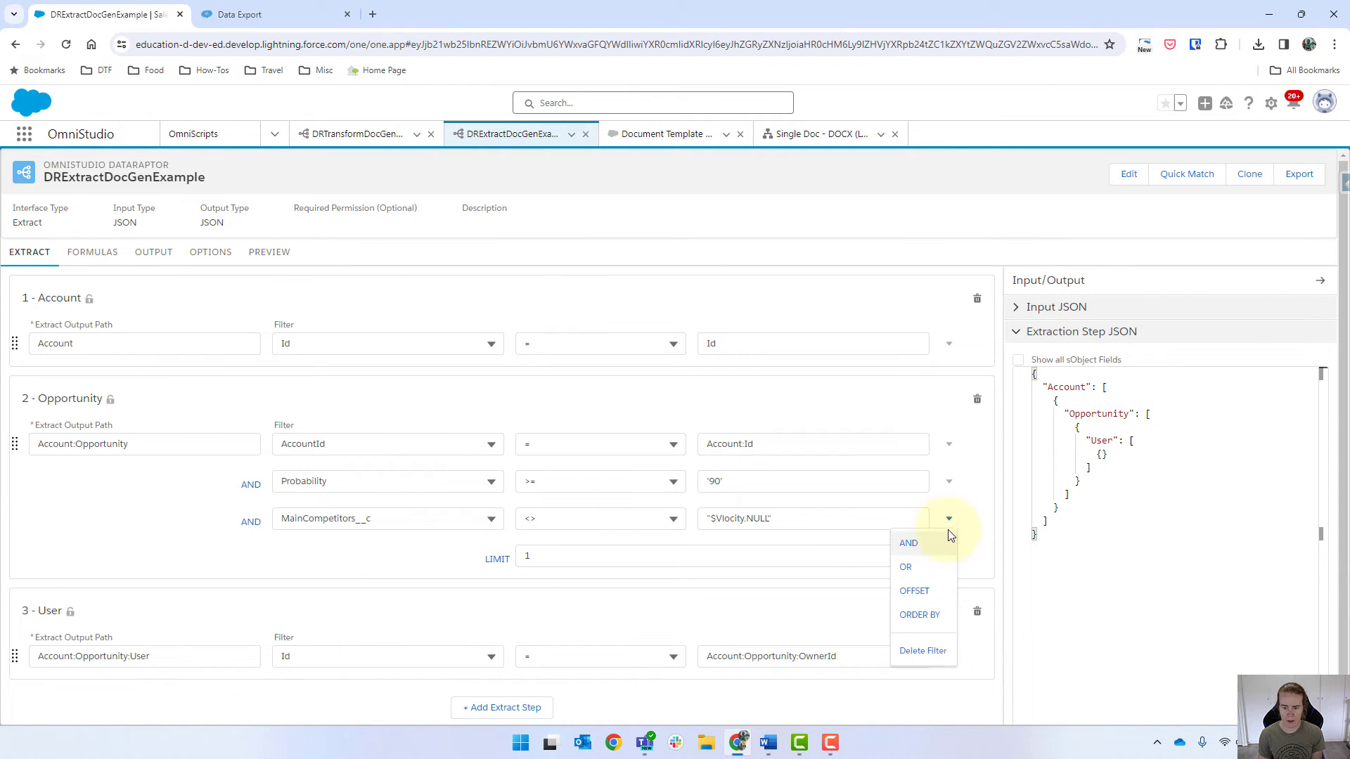
{"action": "left_click", "coordinate": [926, 619]}
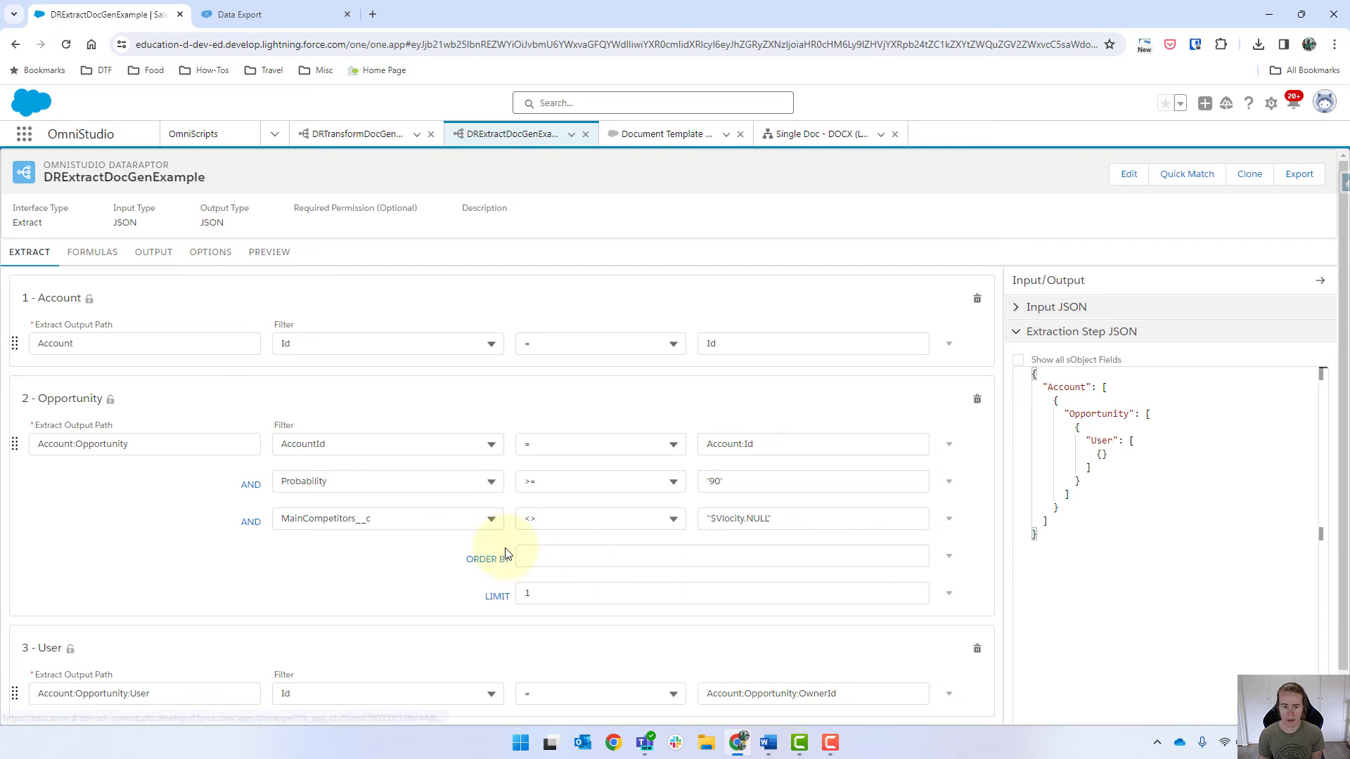
{"action": "left_click", "coordinate": [546, 555]}
Step: Copy the CloseDate column name from the Data Export results
{"action": "left_click", "coordinate": [251, 7]}
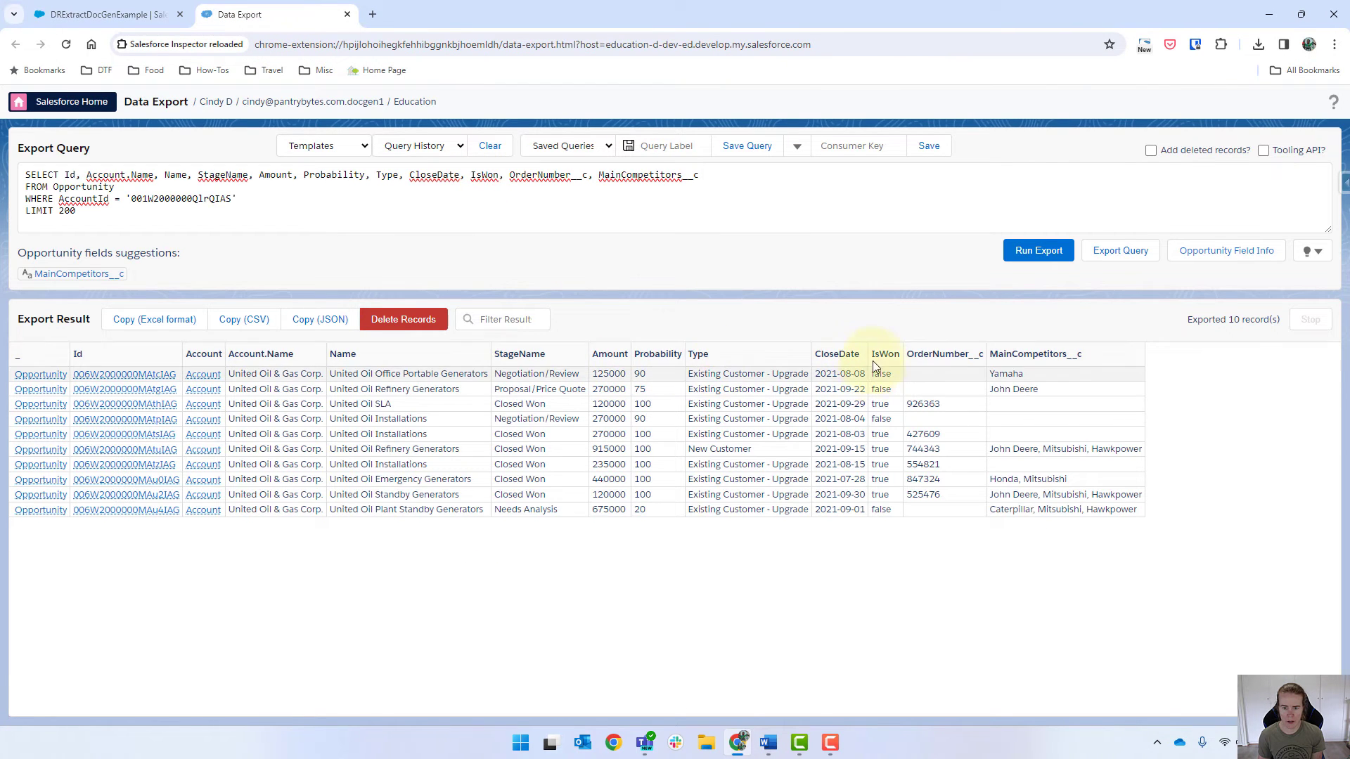
{"action": "double_click", "coordinate": [822, 352]}
{"action": "key", "text": "ctrl+c"}
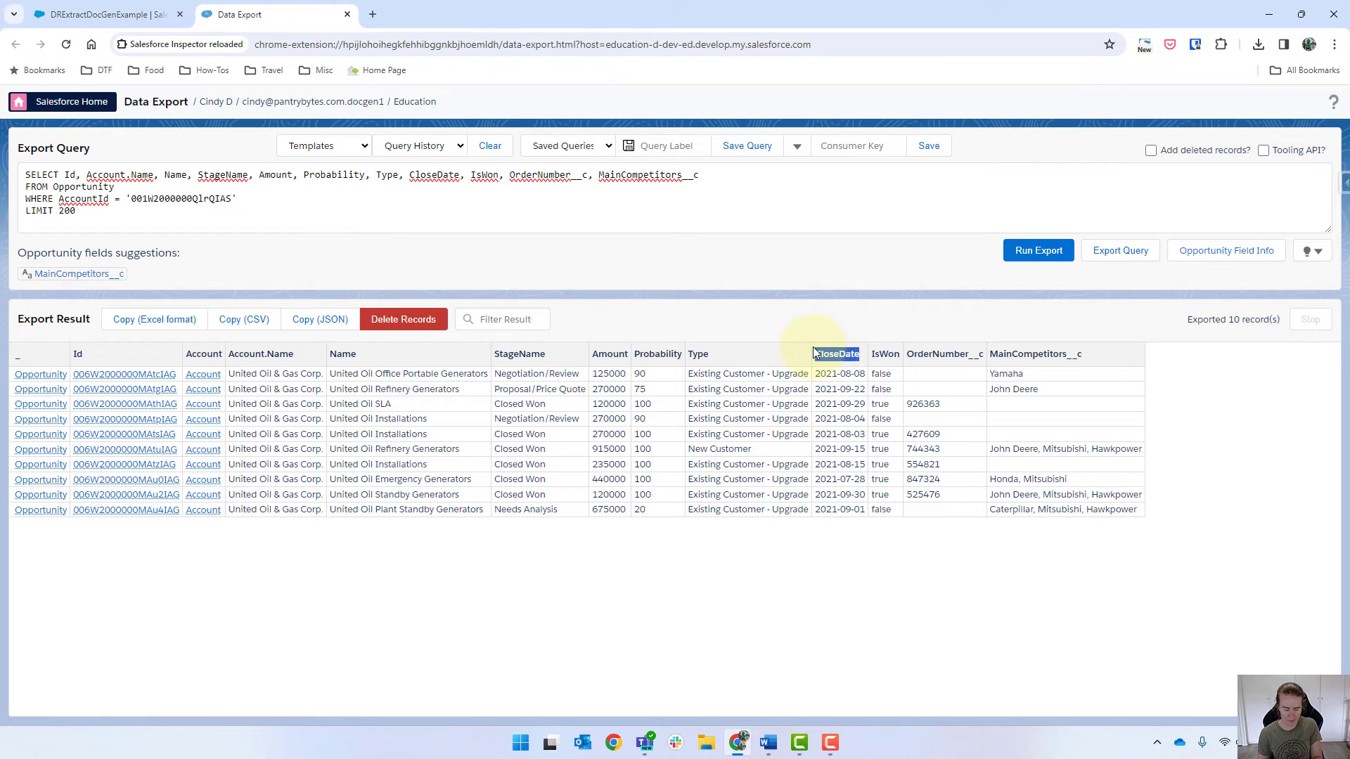
{"action": "left_click", "coordinate": [77, 14]}
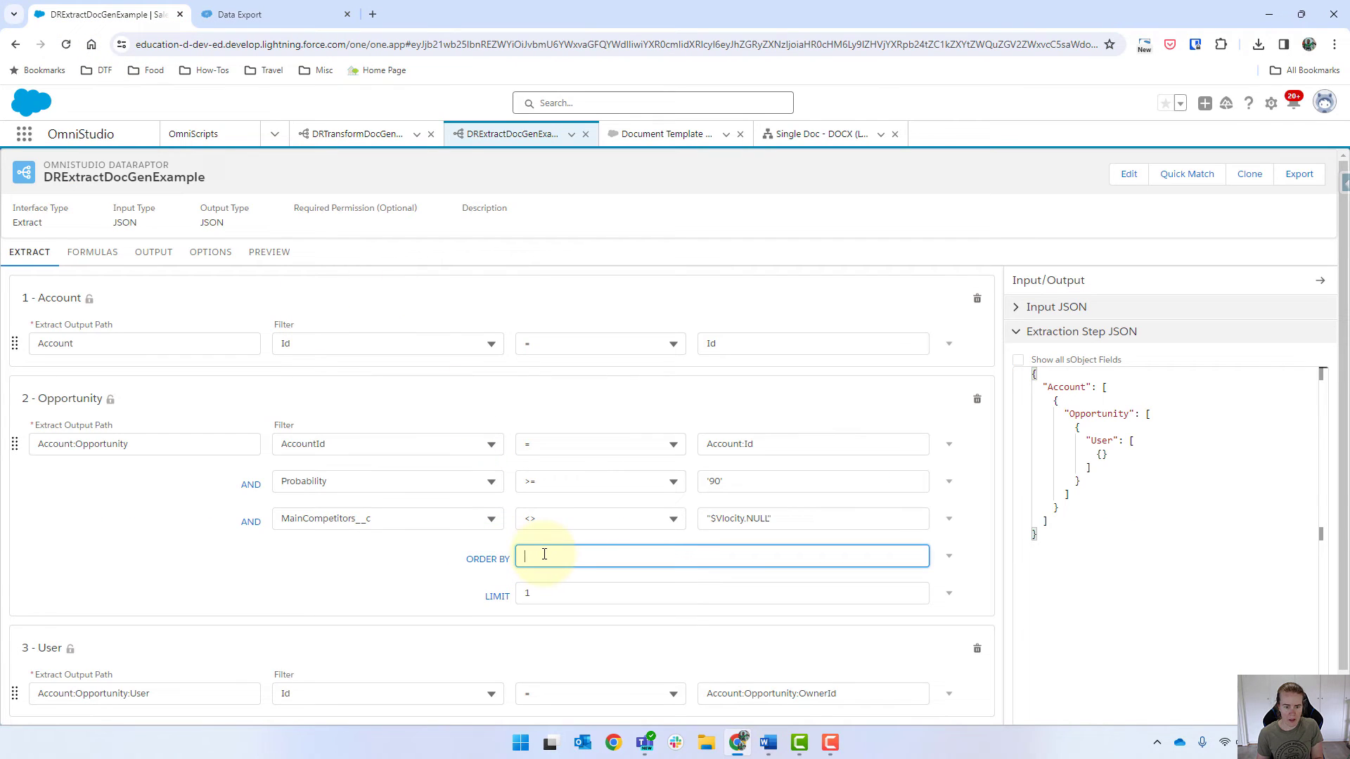
Step: Order the Opportunity step by CloseDate DESC and bring up the preview
{"action": "key", "text": "ctrl+v"}
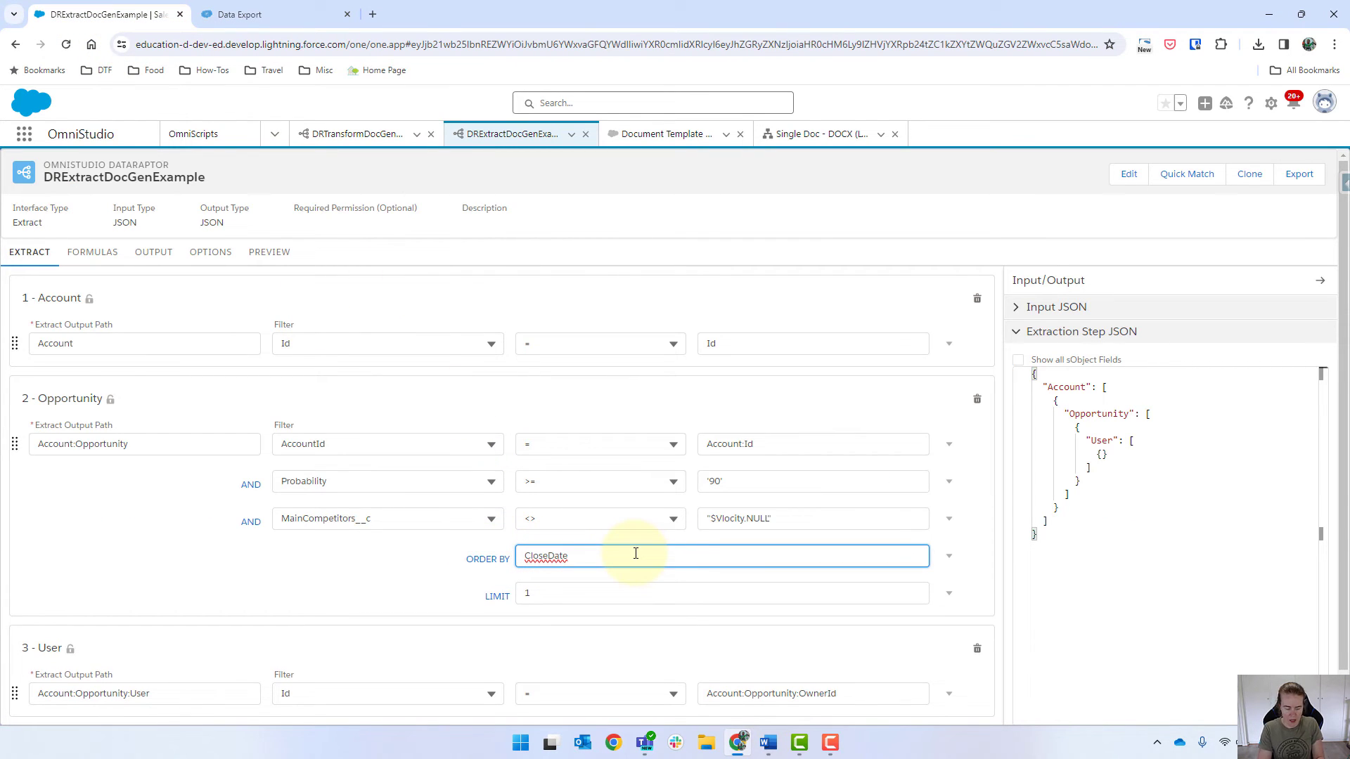
{"action": "type", "text": "DESC"}
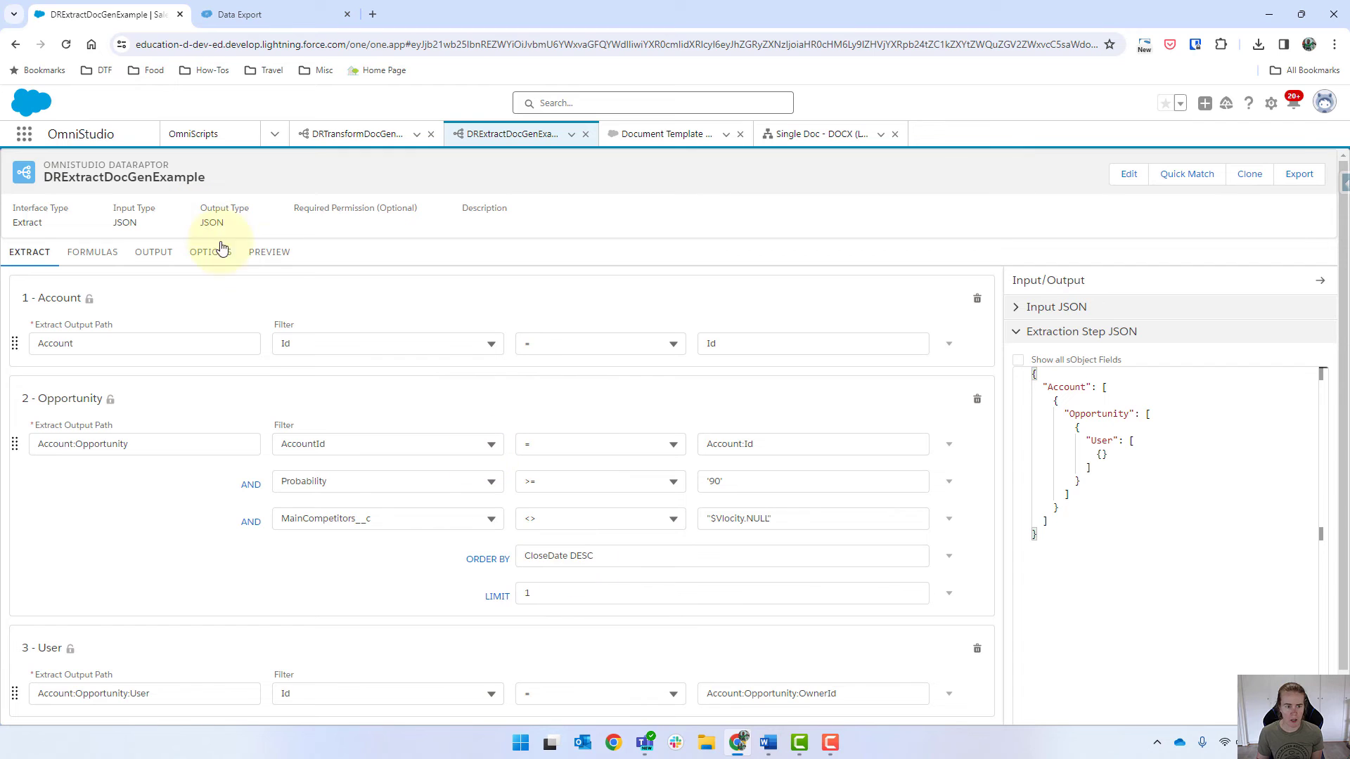
{"action": "left_click", "coordinate": [268, 255]}
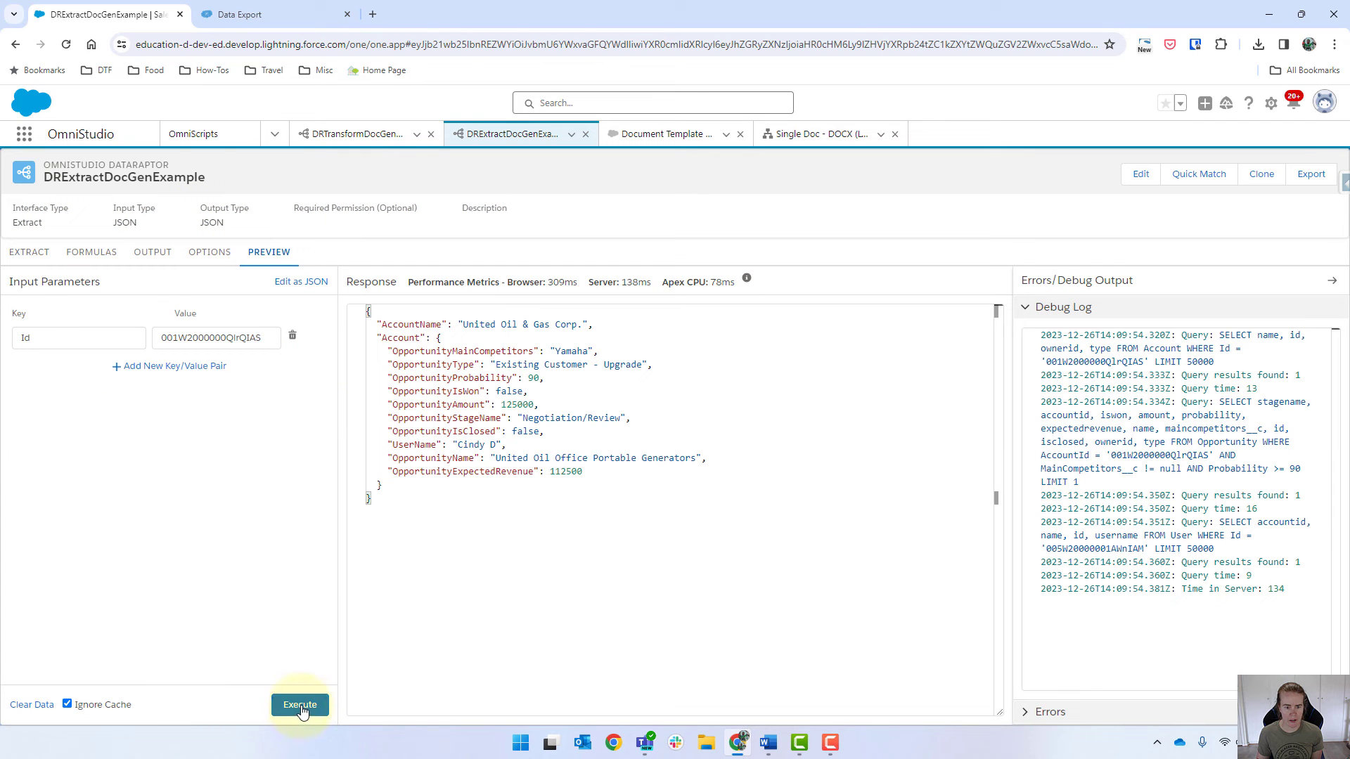
Step: Add an output mapping from Account:Opportunity:CloseDate to Account:OpportunityCloseDate
{"action": "left_click", "coordinate": [158, 254]}
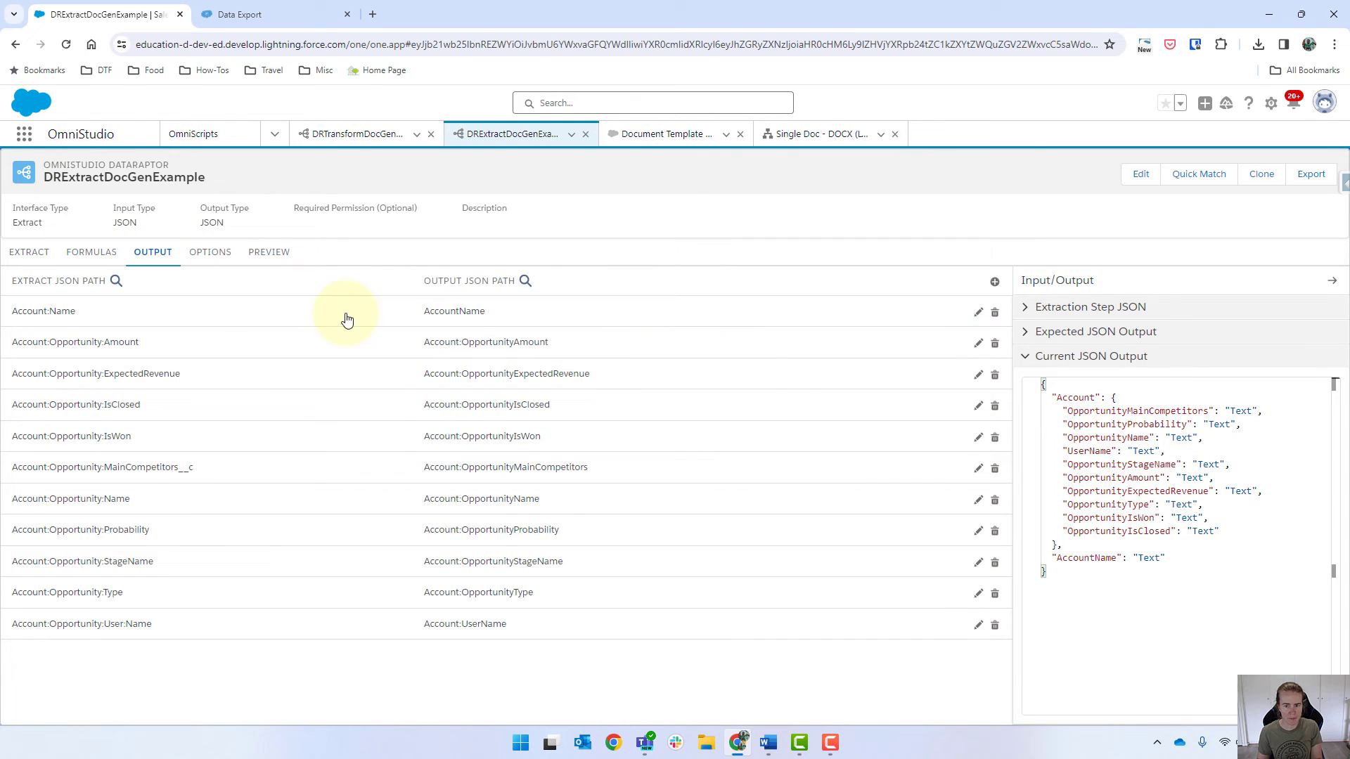
{"action": "left_click", "coordinate": [994, 282]}
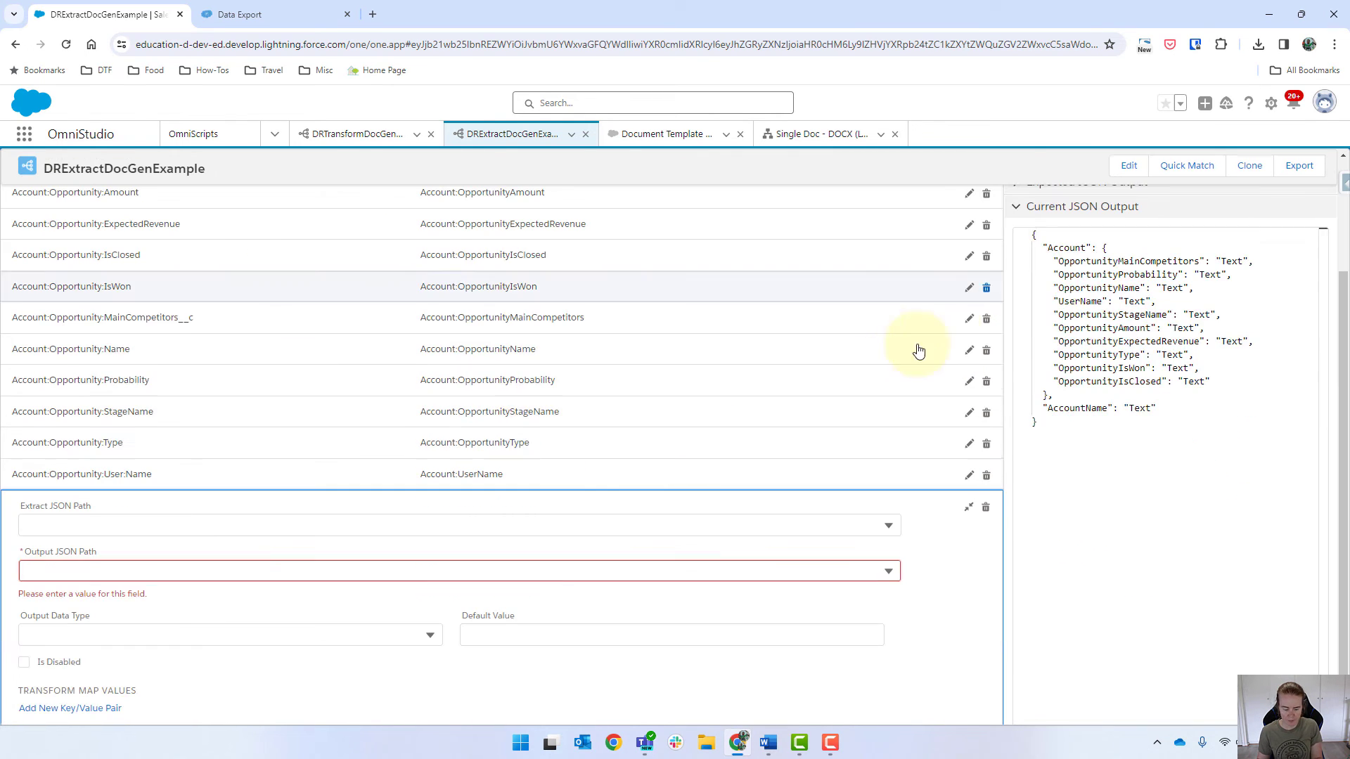
{"action": "left_click", "coordinate": [202, 523]}
{"action": "type", "text": "CloseDate"}
{"action": "left_click", "coordinate": [150, 610]}
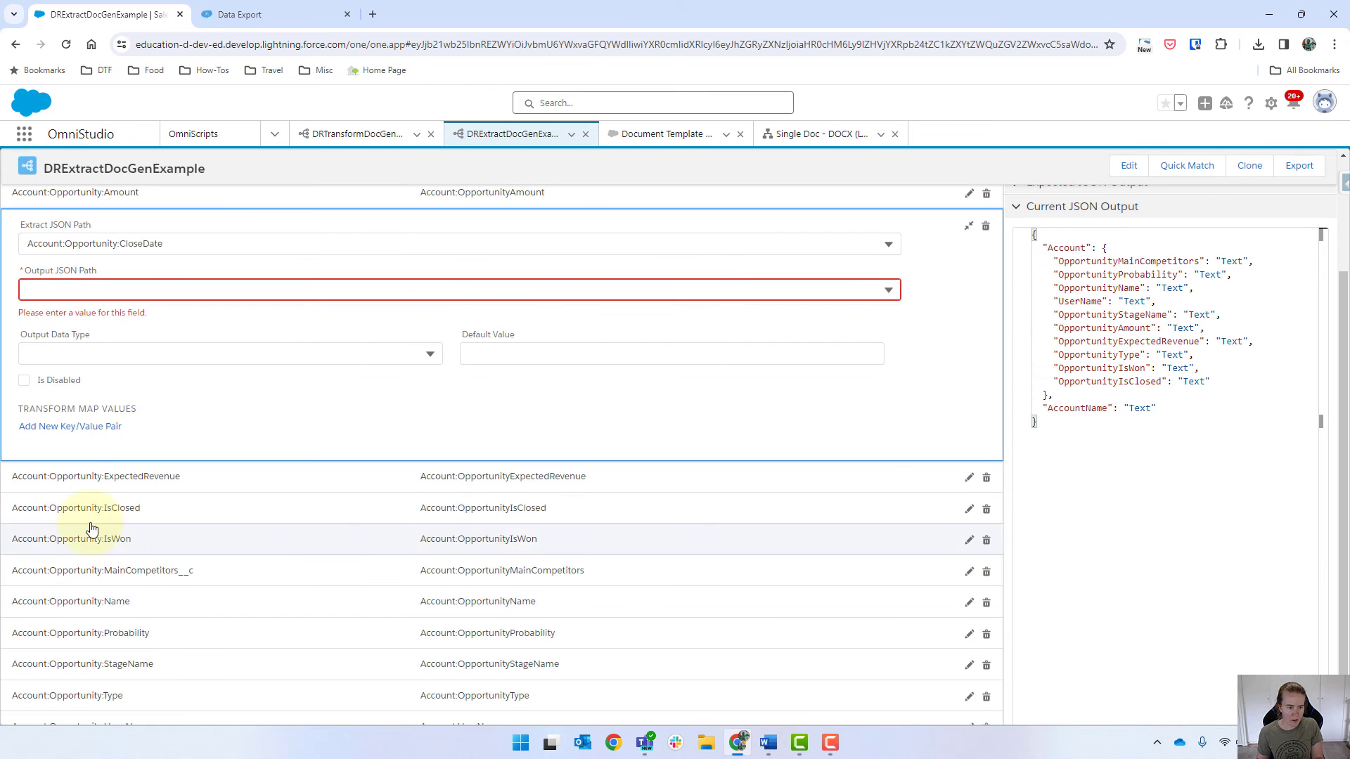
{"action": "left_click", "coordinate": [68, 291]}
{"action": "type", "text": "Account"}
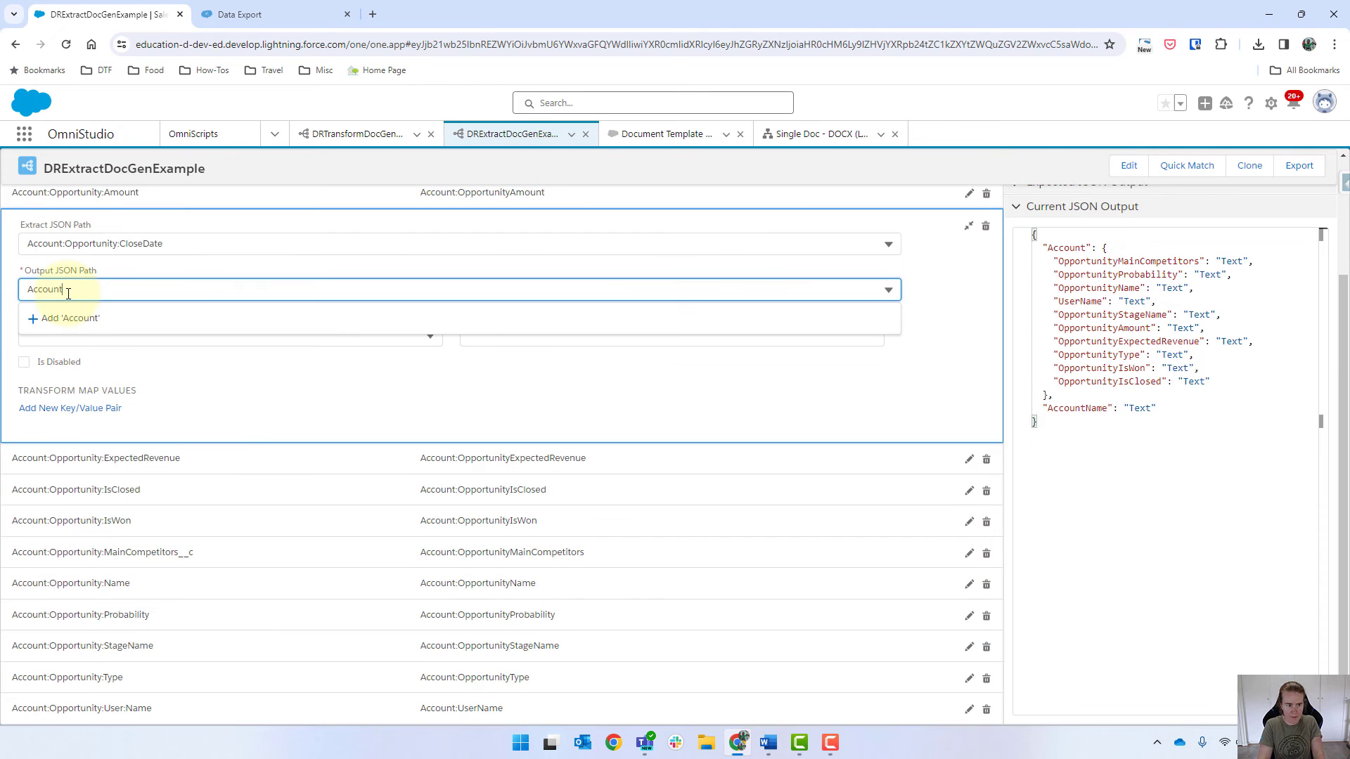
{"action": "key", "text": "BackSpace"}
{"action": "key", "text": "BackSpace"}
{"action": "key", "text": "BackSpace"}
{"action": "type", "text": "rtunityCloseDate"}
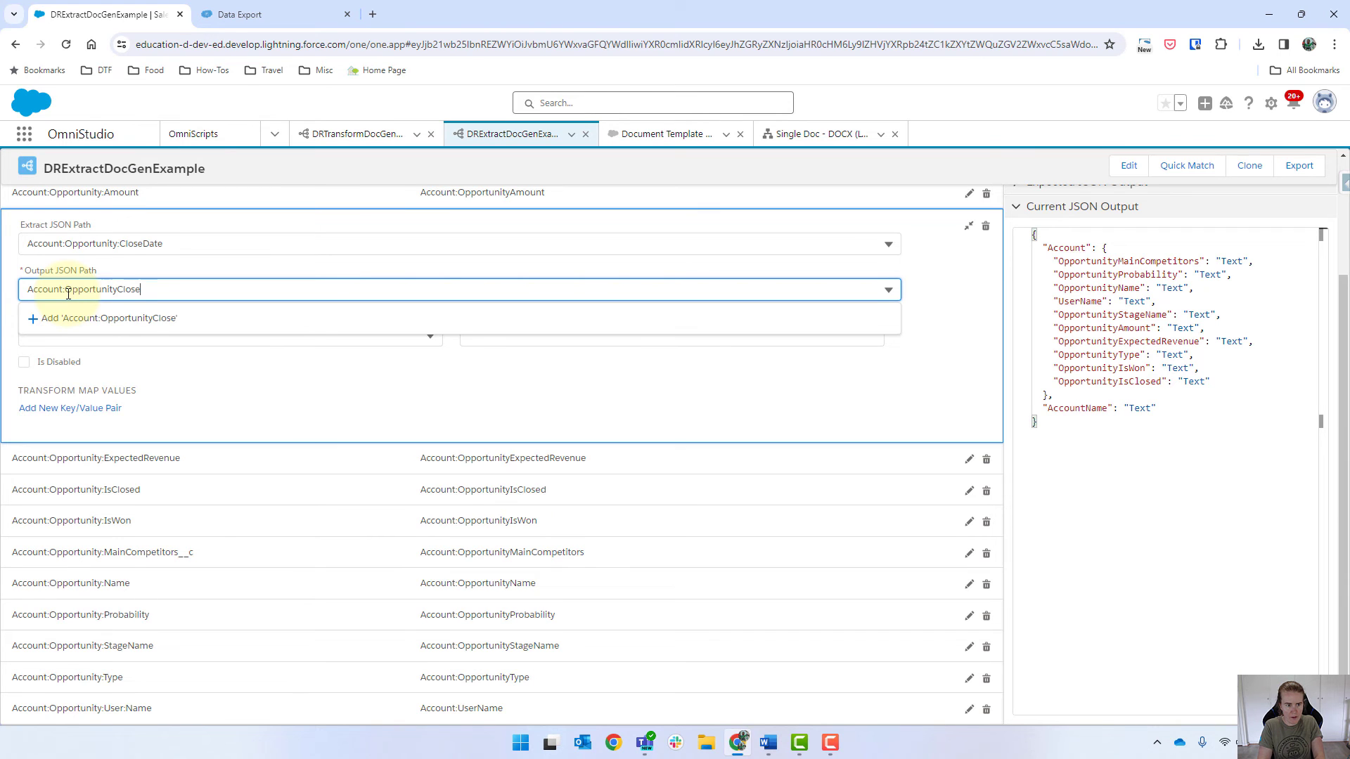
{"action": "key", "text": "Return"}
{"action": "scroll", "coordinate": [595, 318], "scroll_direction": "up", "scroll_amount": 3}
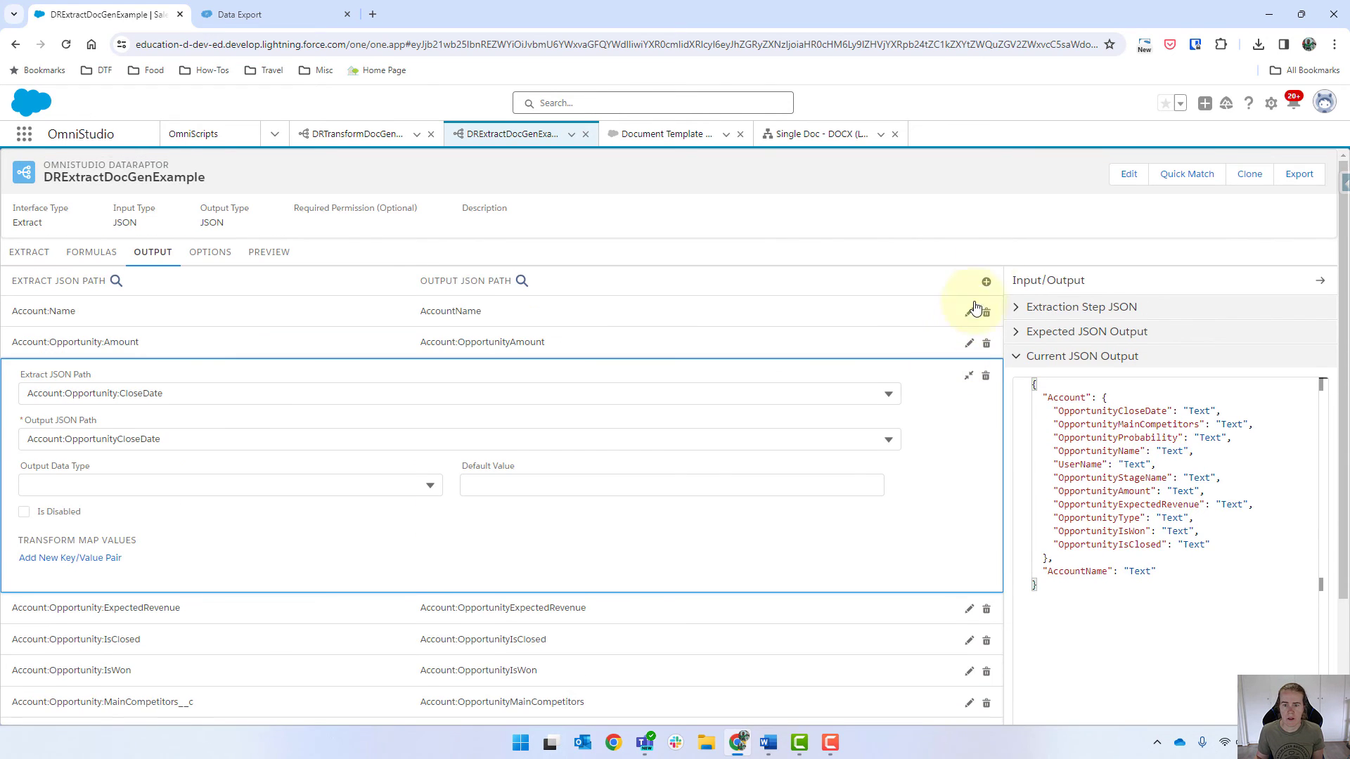
Step: Rerun the preview, which now returns the 2021-09-30 opportunity, and compare against Data Export
{"action": "left_click", "coordinate": [268, 251]}
{"action": "left_click", "coordinate": [327, 704]}
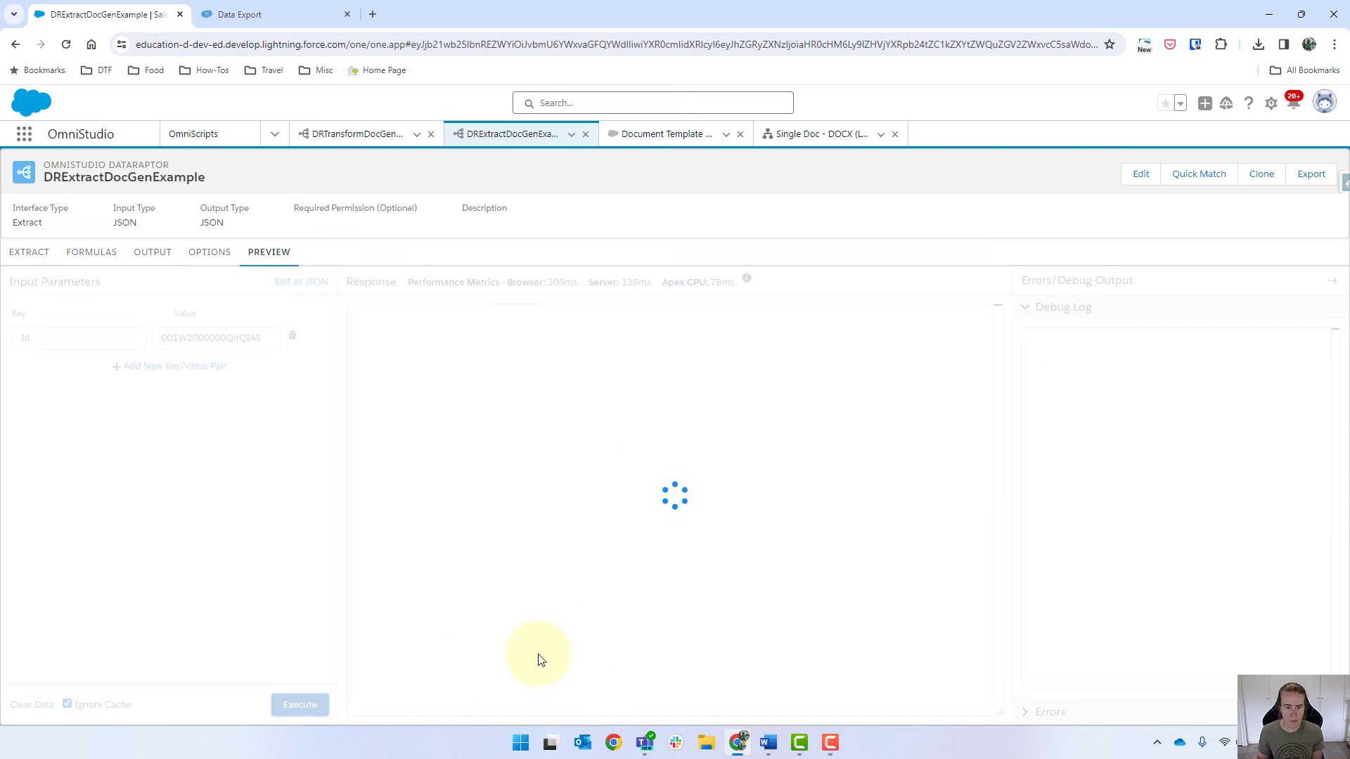
{"action": "left_click_drag", "start_coordinate": [524, 353], "coordinate": [580, 352]}
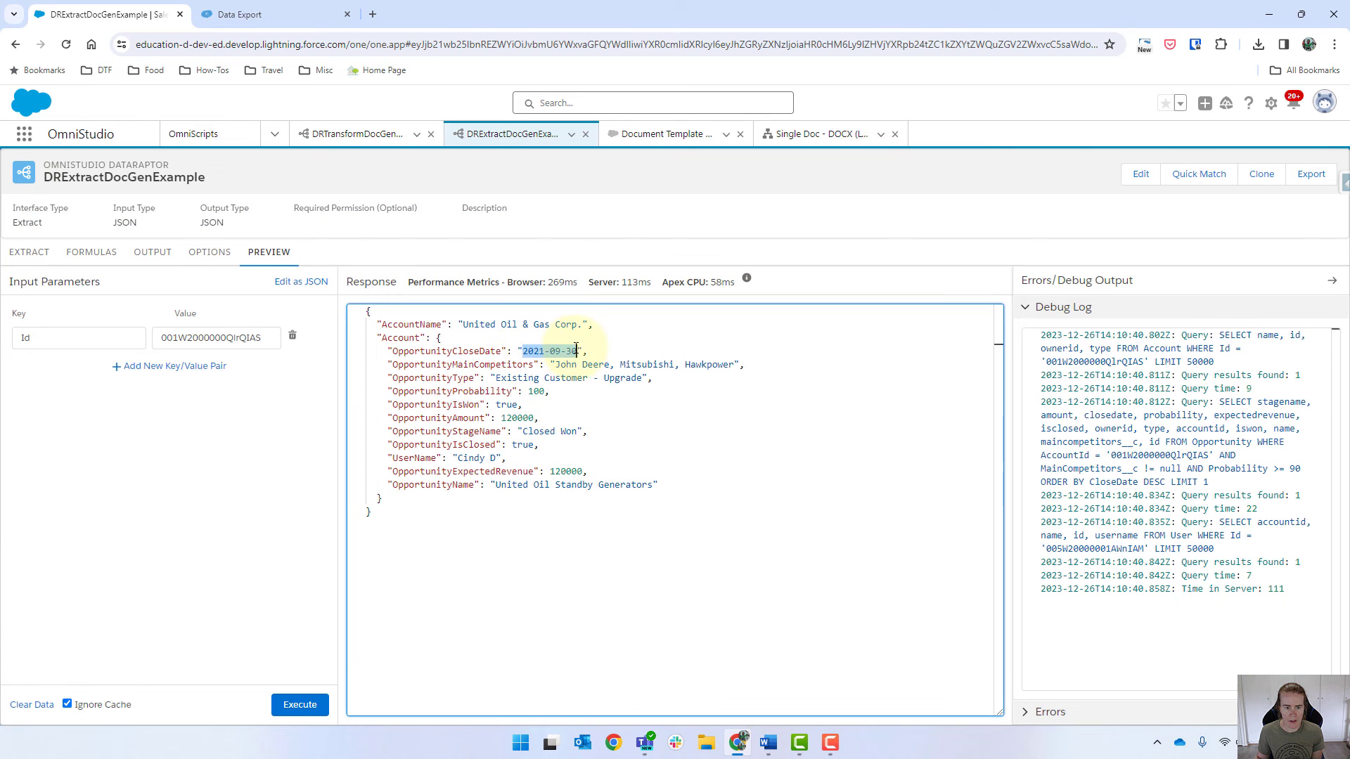
{"action": "left_click", "coordinate": [239, 14]}
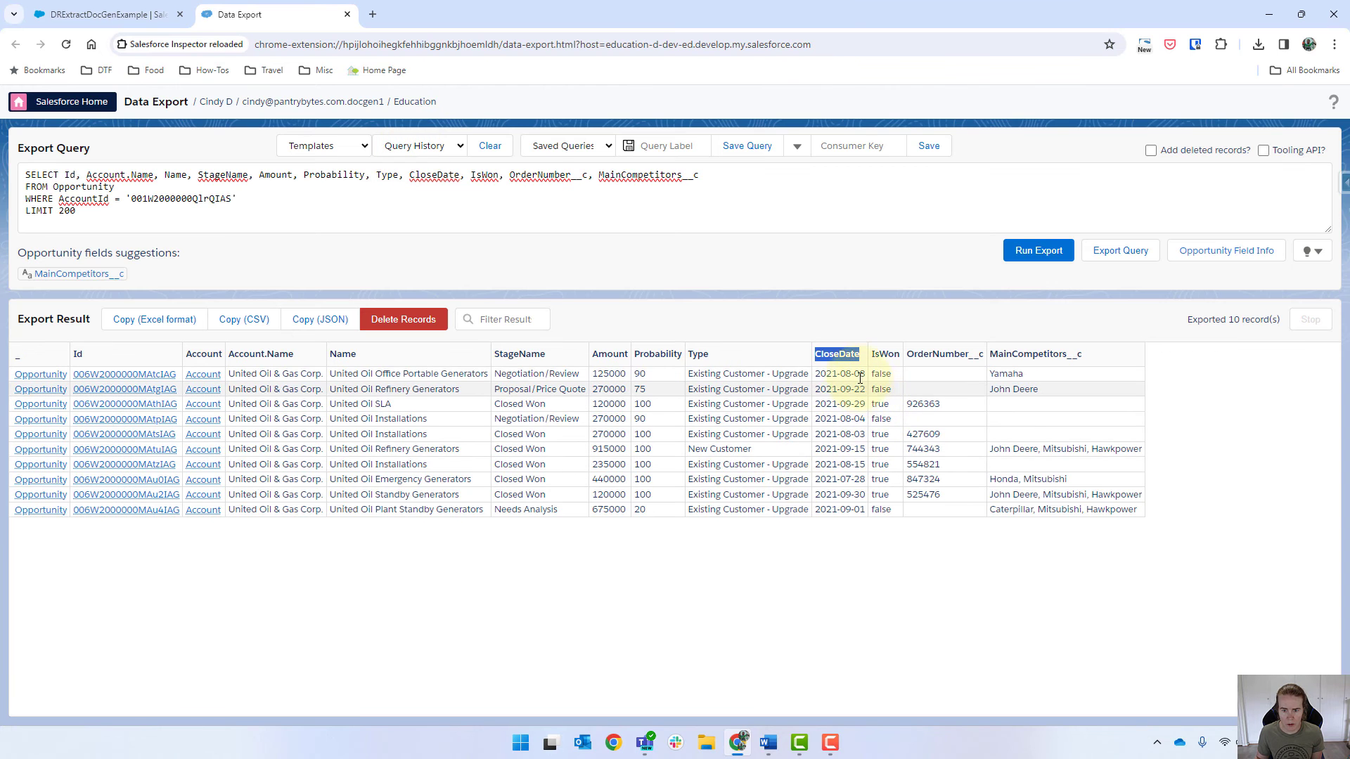
{"action": "left_click", "coordinate": [98, 14]}
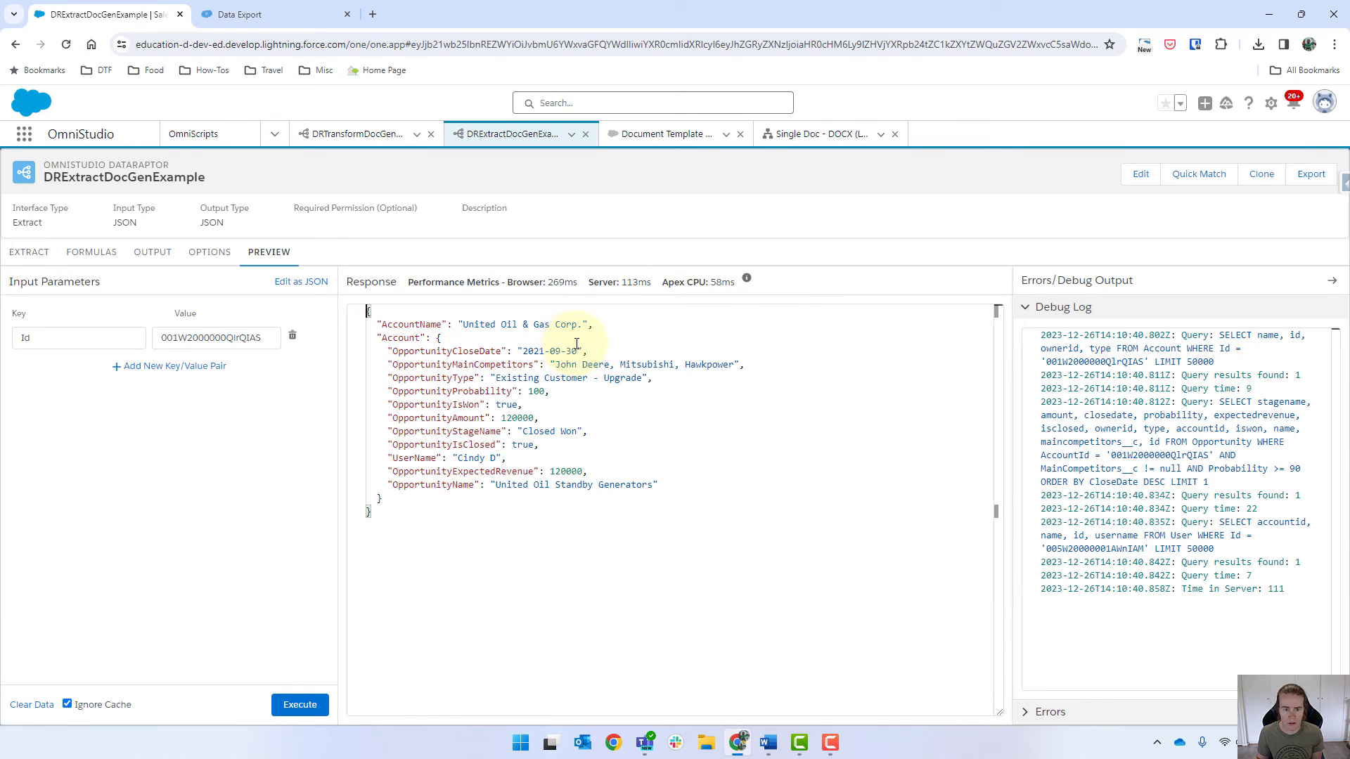
{"action": "left_click", "coordinate": [239, 14]}
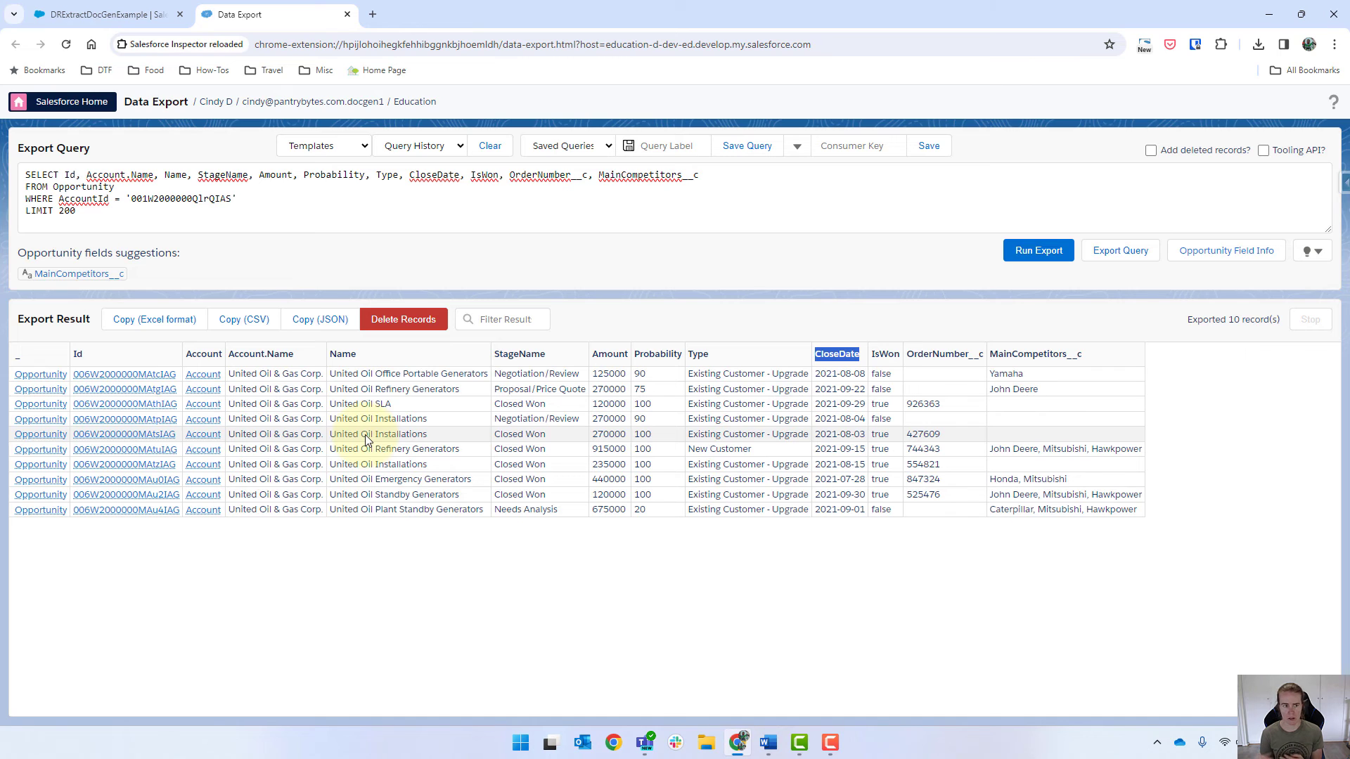
{"action": "left_click", "coordinate": [130, 10]}
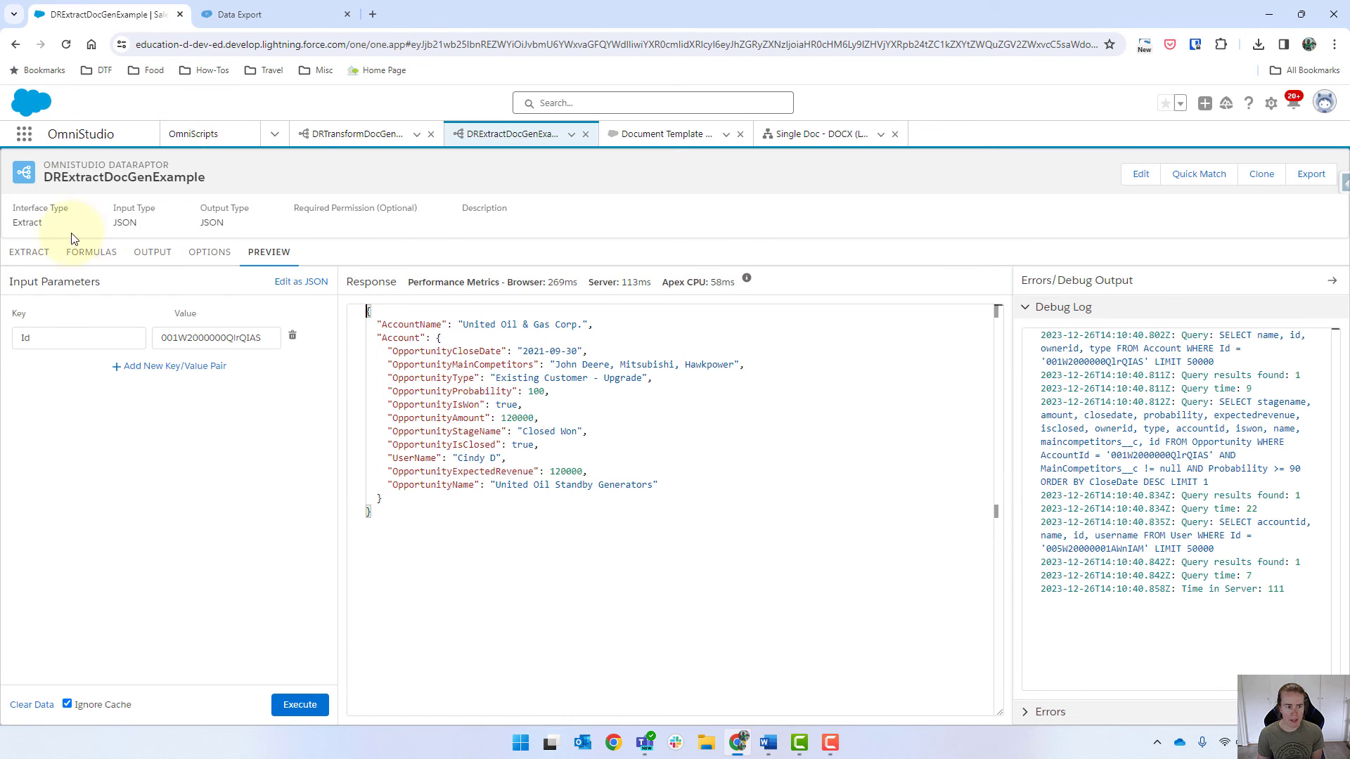
Step: Review the extraction steps, then scroll through TestDocument.docx in the Single Doc - DOCX (LWC) OmniScript
{"action": "left_click", "coordinate": [35, 253]}
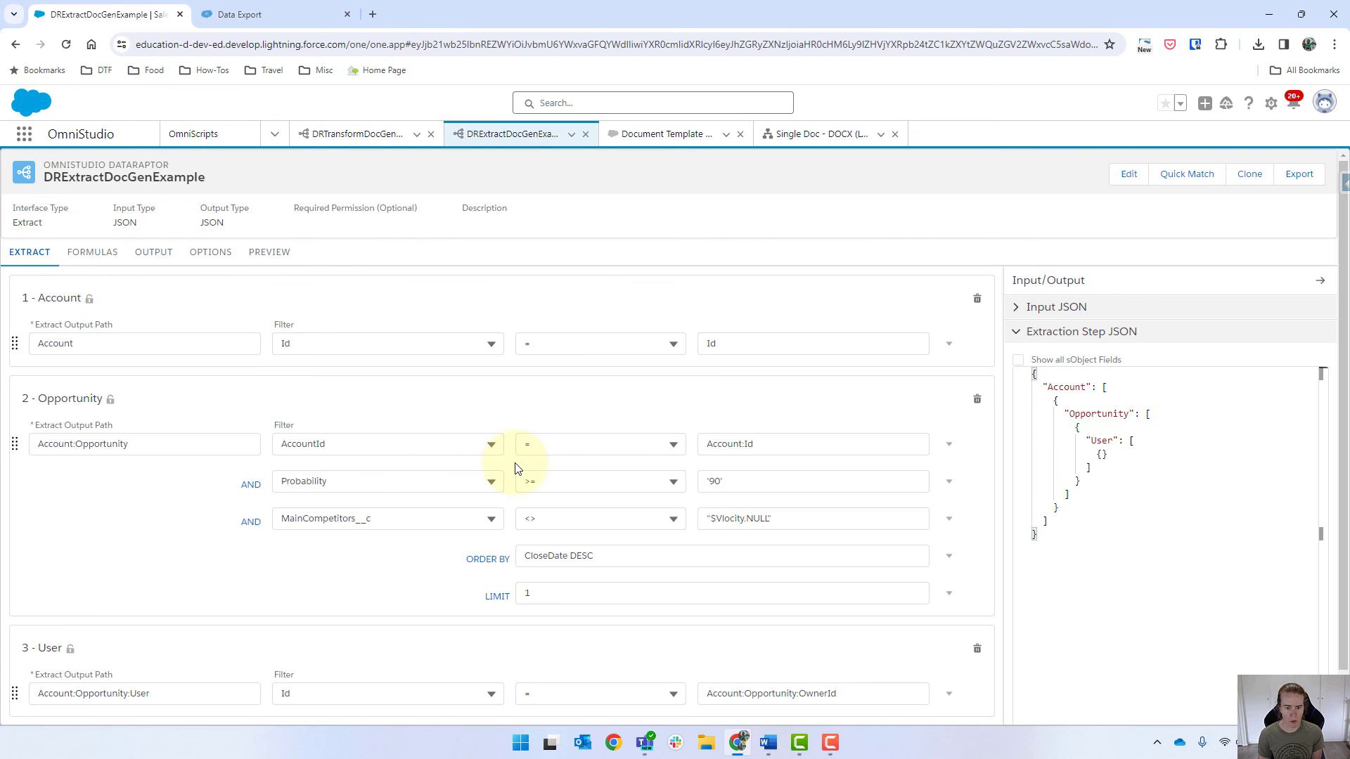
{"action": "scroll", "coordinate": [517, 469], "scroll_direction": "down", "scroll_amount": 1}
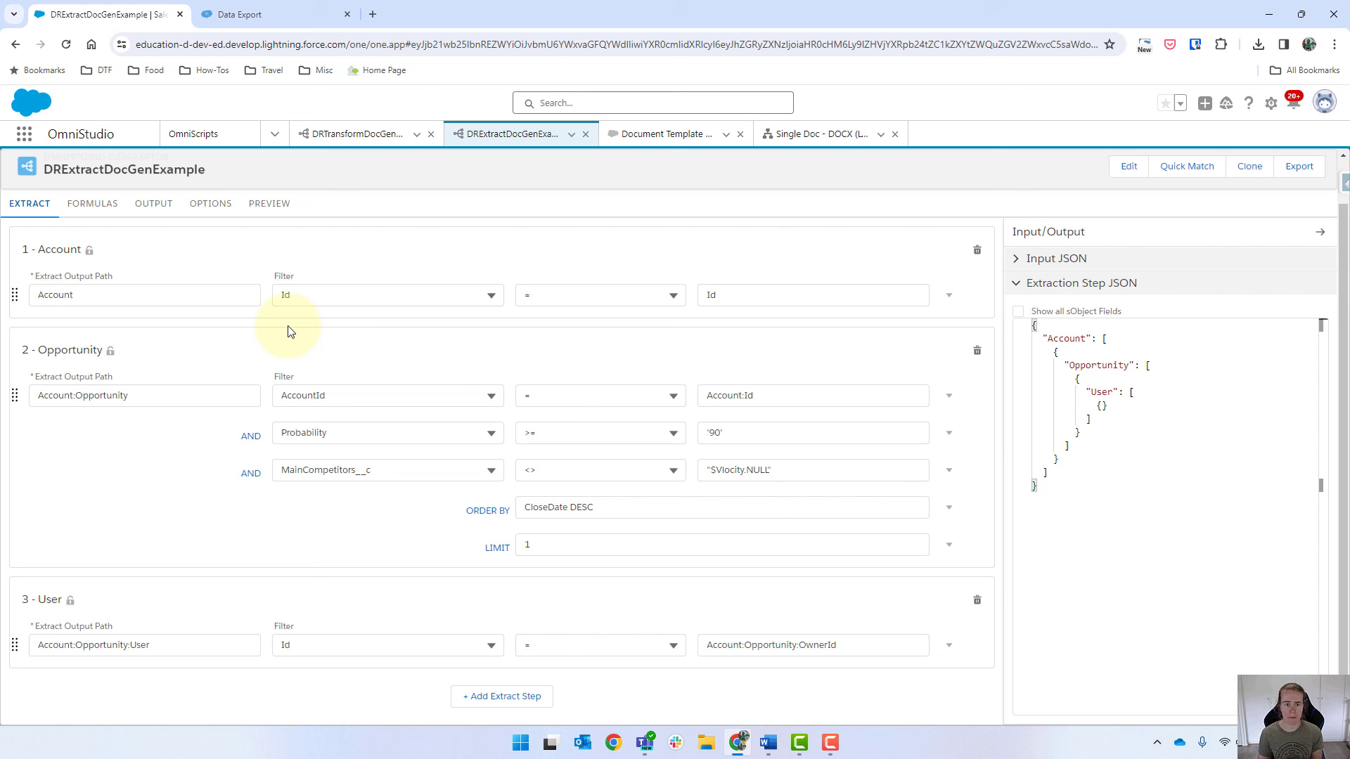
{"action": "left_click", "coordinate": [817, 133]}
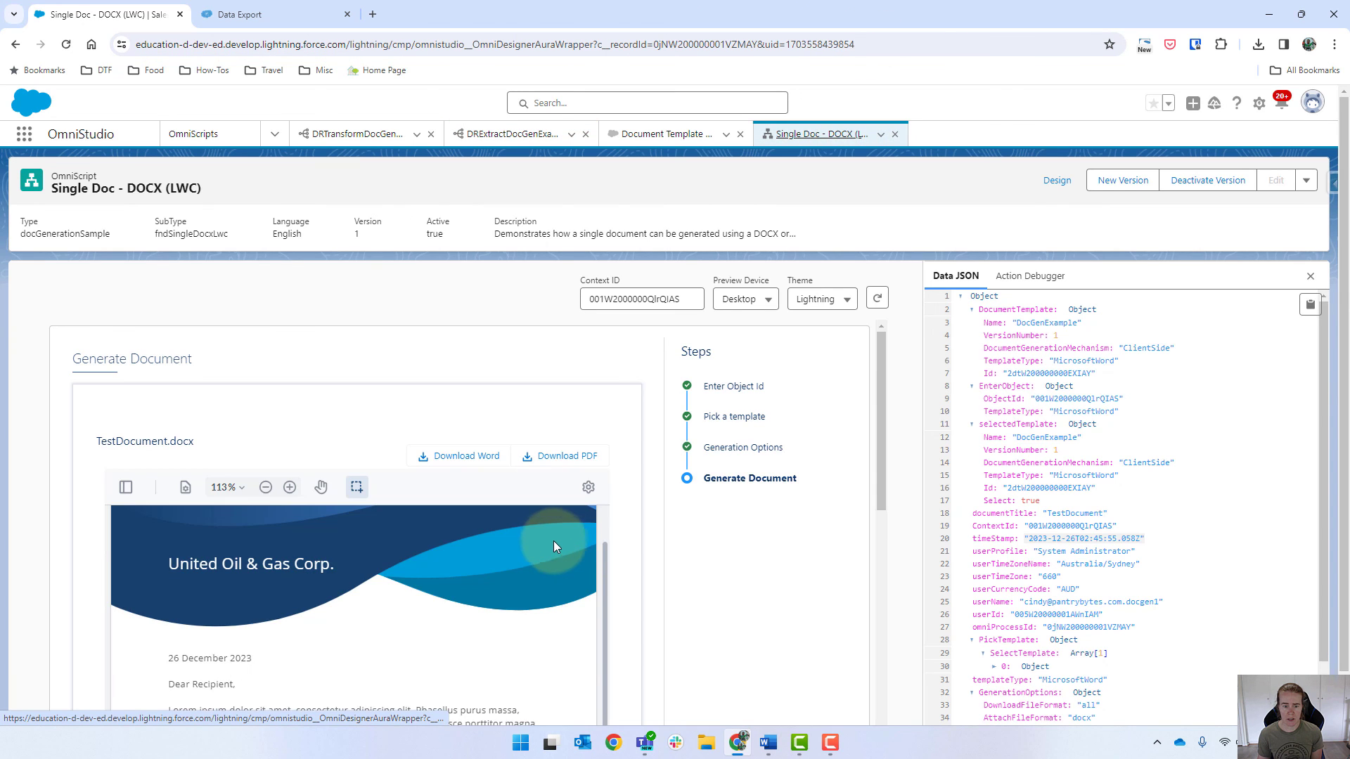
{"action": "scroll", "coordinate": [554, 541], "scroll_direction": "down", "scroll_amount": 5}
{"action": "scroll", "coordinate": [662, 603], "scroll_direction": "down", "scroll_amount": 1}
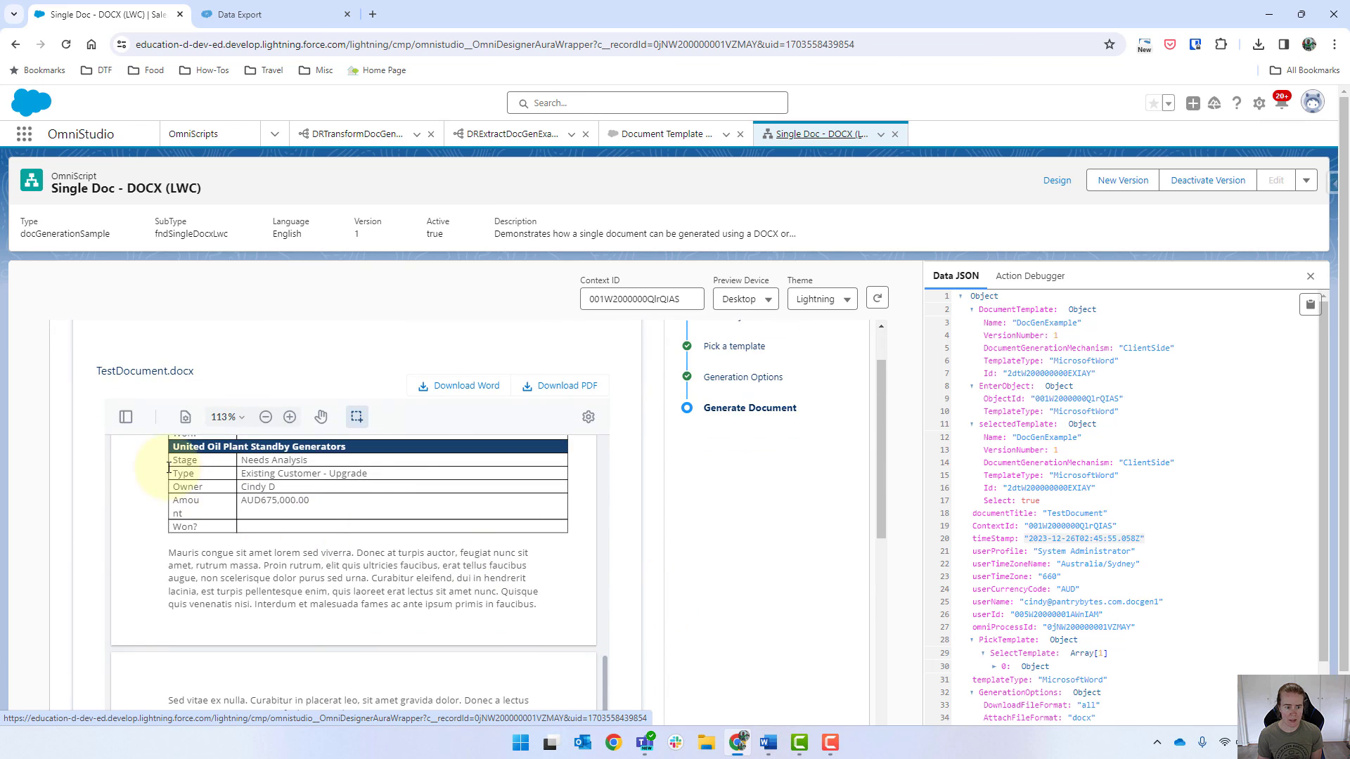